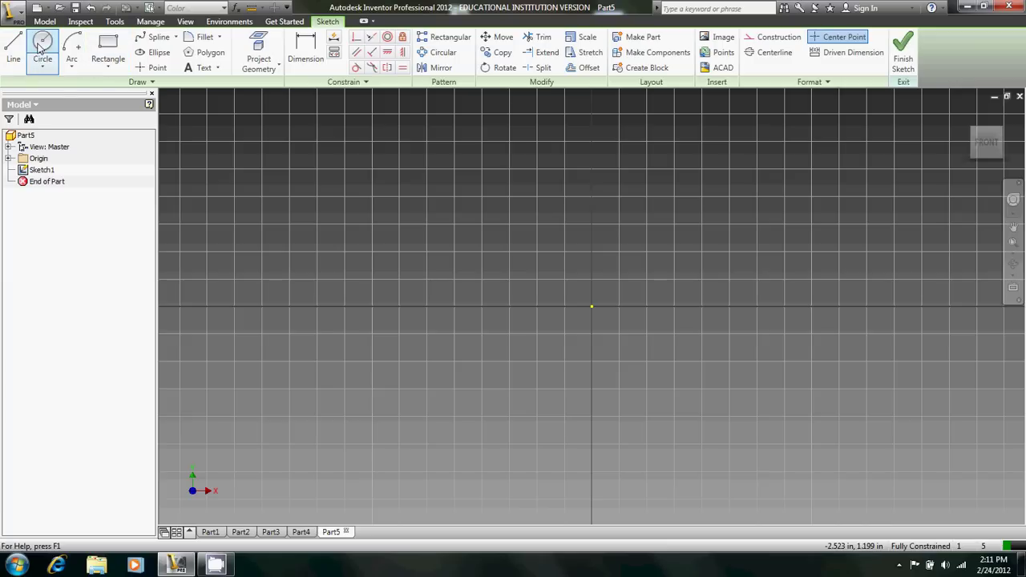
Sketch connected lines from the origin: a horizontal base about 2.32 in, a vertical end edge about 0.62 in, and a short inward line about 0.18 in
{"action": "left_click", "coordinate": [14, 50]}
{"action": "left_click", "coordinate": [591, 306]}
{"action": "scroll", "coordinate": [641, 311], "scroll_direction": "up", "scroll_amount": 3}
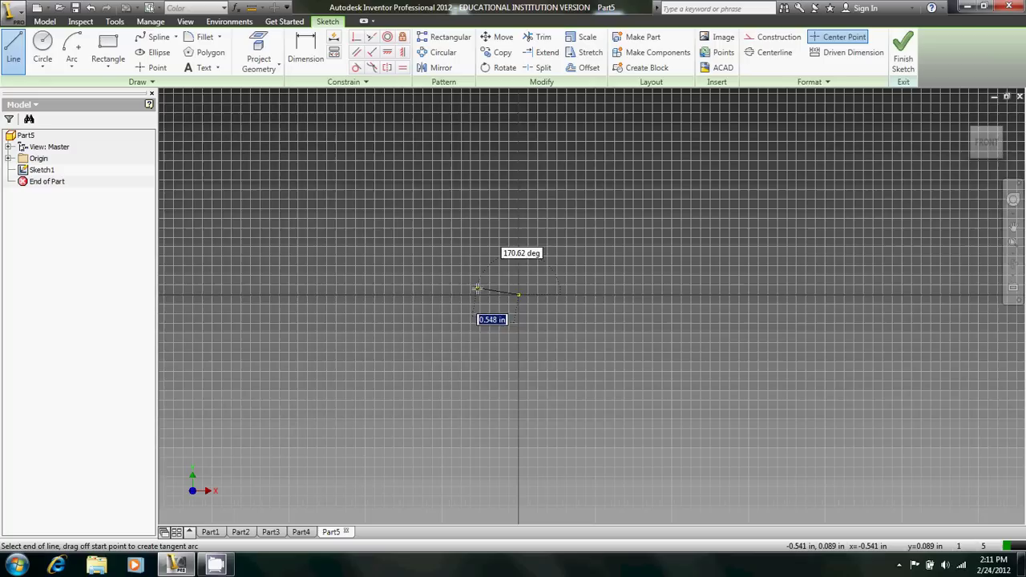
{"action": "left_click", "coordinate": [694, 295]}
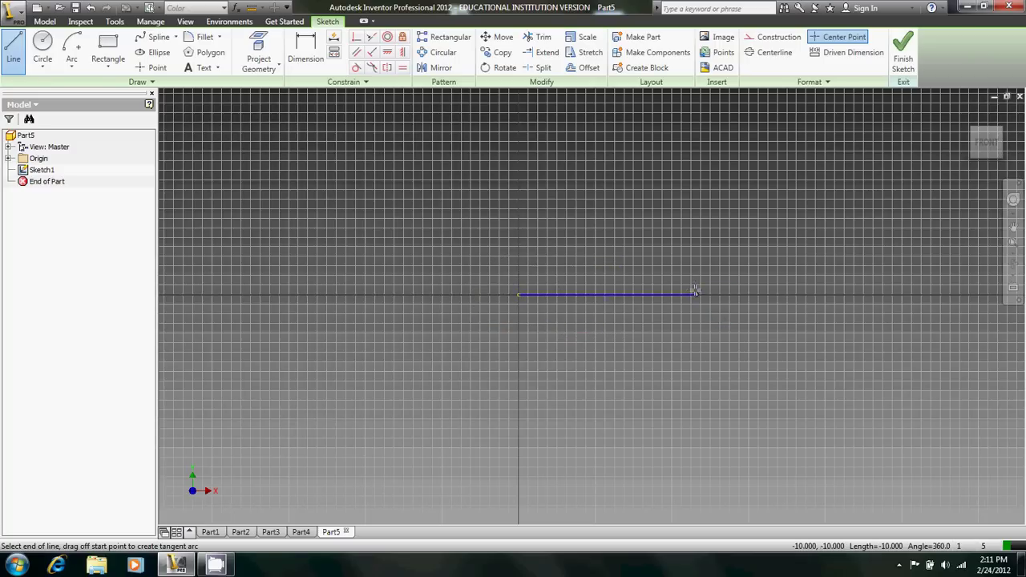
{"action": "left_click", "coordinate": [695, 247]}
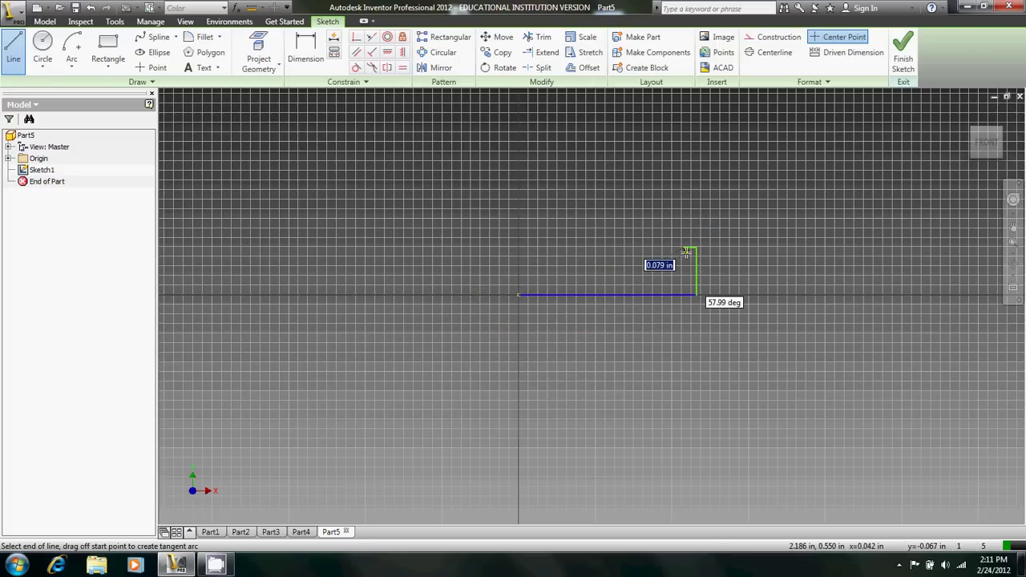
{"action": "key", "text": "Escape"}
Draw a centre-point semicircular arc of about 0.26 in radius, bulging inward from the free end of the short line
{"action": "left_click", "coordinate": [71, 58]}
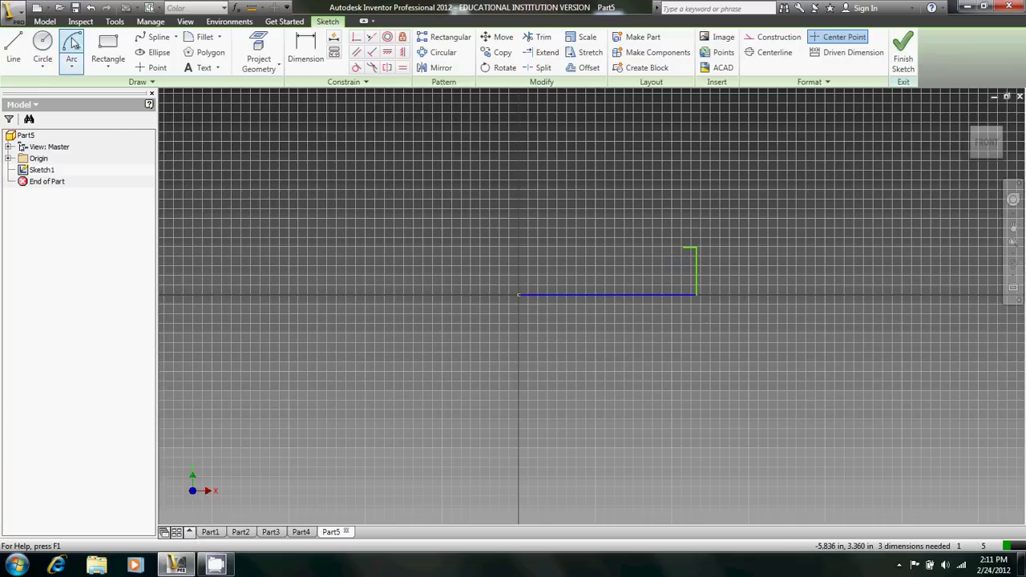
{"action": "scroll", "coordinate": [682, 226], "scroll_direction": "up", "scroll_amount": 5}
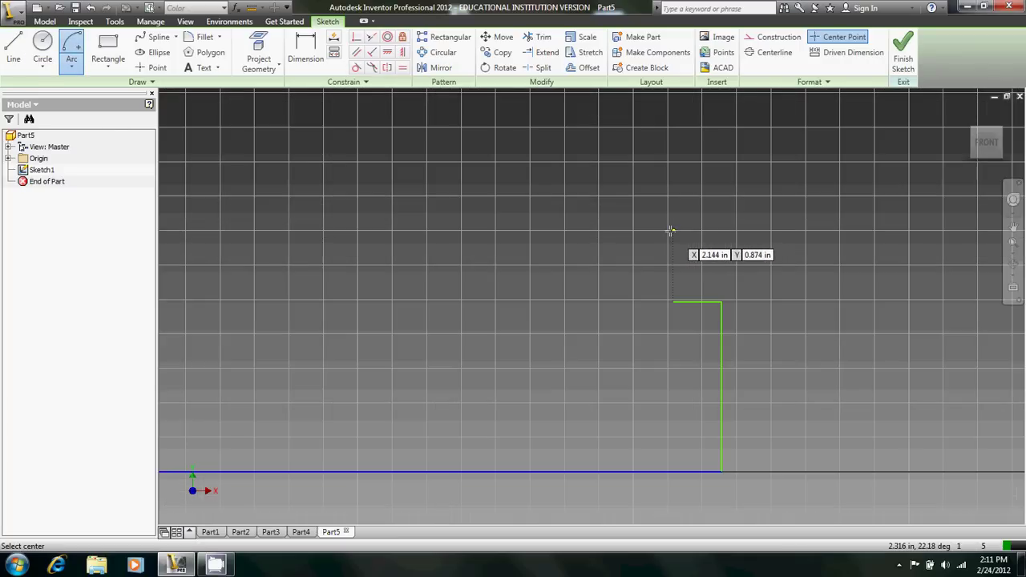
{"action": "left_click", "coordinate": [682, 229]}
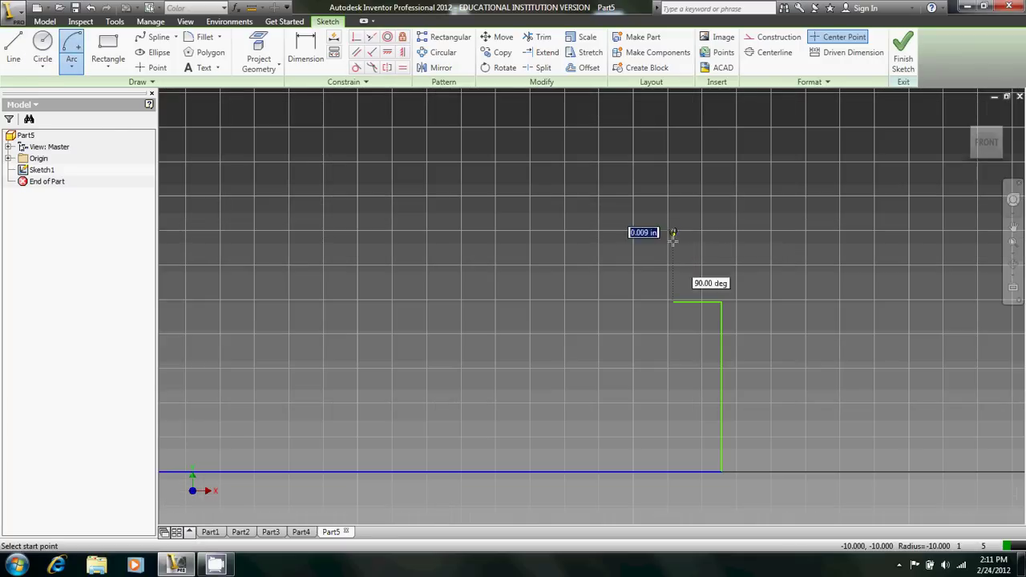
{"action": "left_click", "coordinate": [673, 301]}
{"action": "left_click", "coordinate": [673, 156]}
Close the profile with straight lines from the arc's upper end to the origin, forming a raised block and a step about 1.16 in wide and 0.5 in high
{"action": "key", "text": "l"}
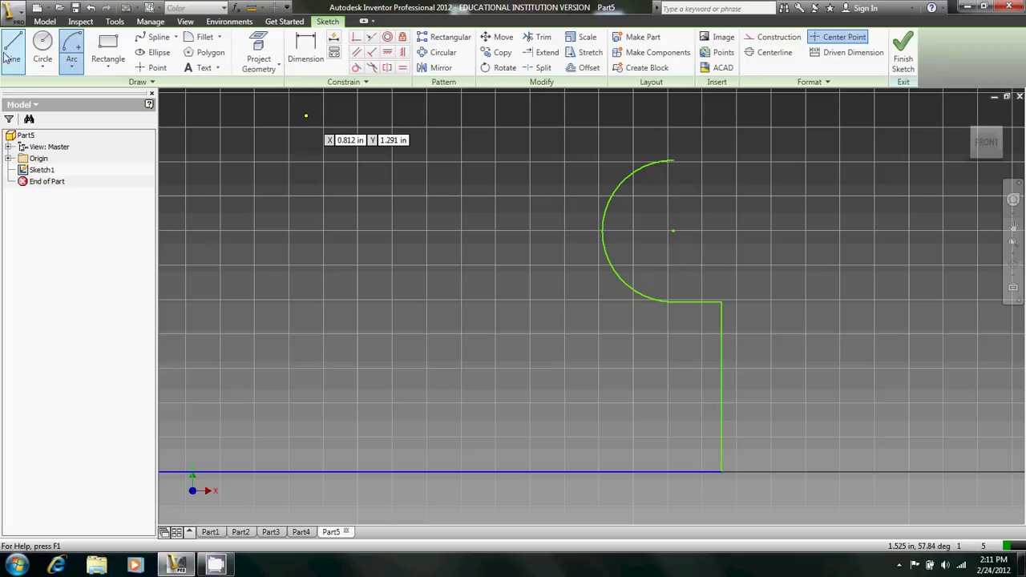
{"action": "left_click", "coordinate": [673, 161]}
{"action": "left_click", "coordinate": [721, 158]}
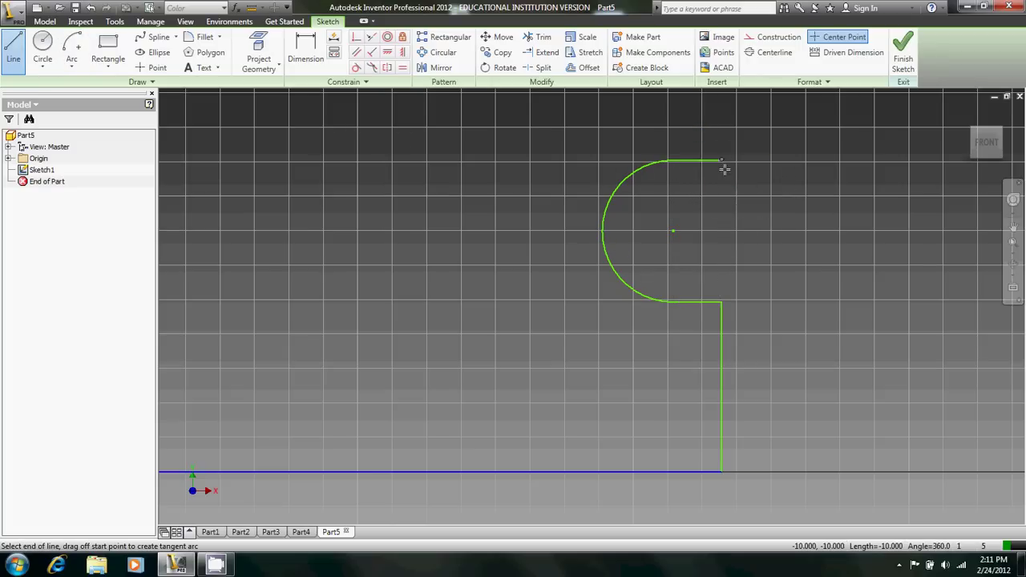
{"action": "scroll", "coordinate": [723, 165], "scroll_direction": "down", "scroll_amount": 4}
{"action": "left_click", "coordinate": [728, 174]}
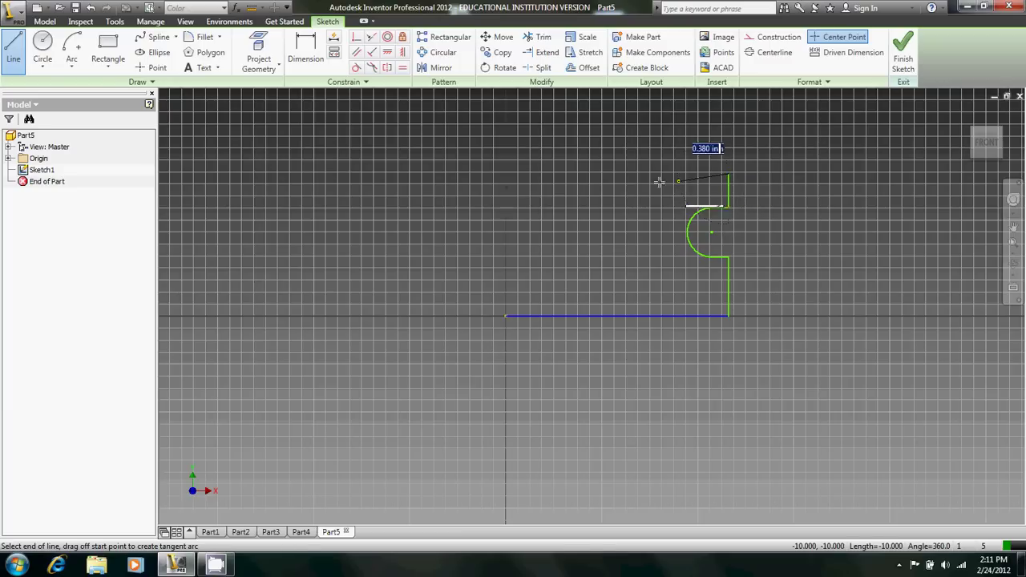
{"action": "left_click", "coordinate": [617, 173]}
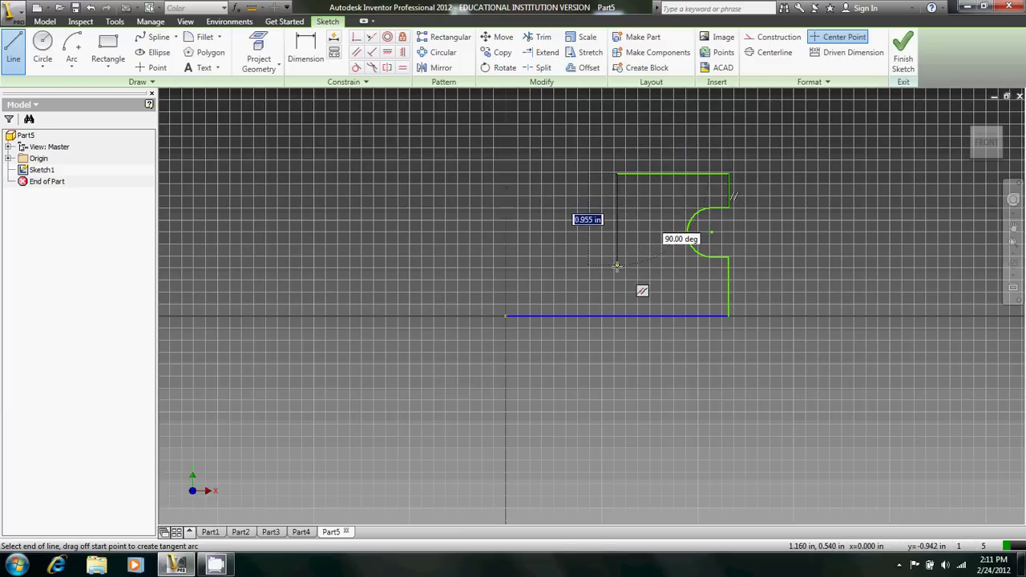
{"action": "left_click", "coordinate": [617, 267]}
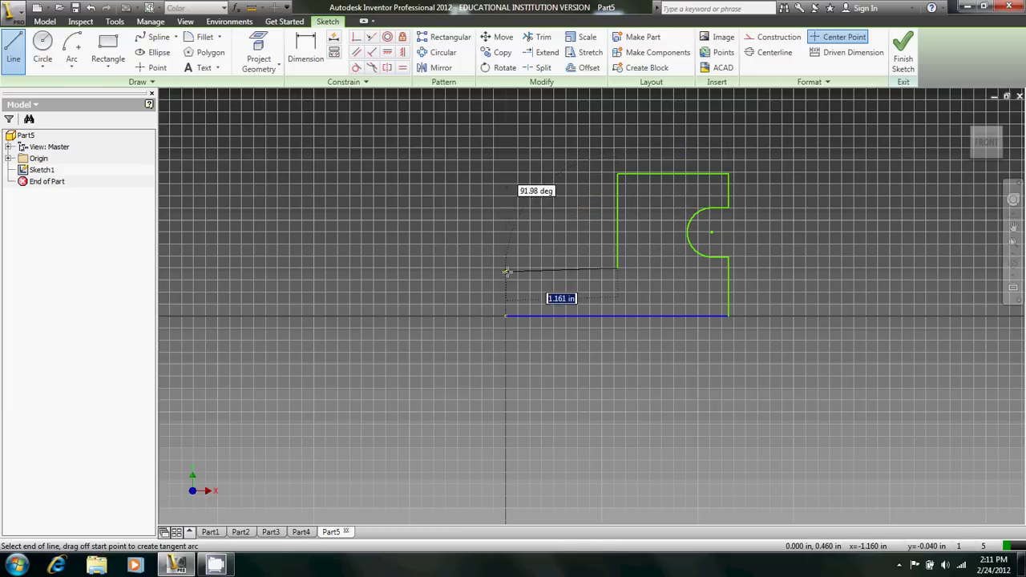
{"action": "left_click", "coordinate": [505, 267]}
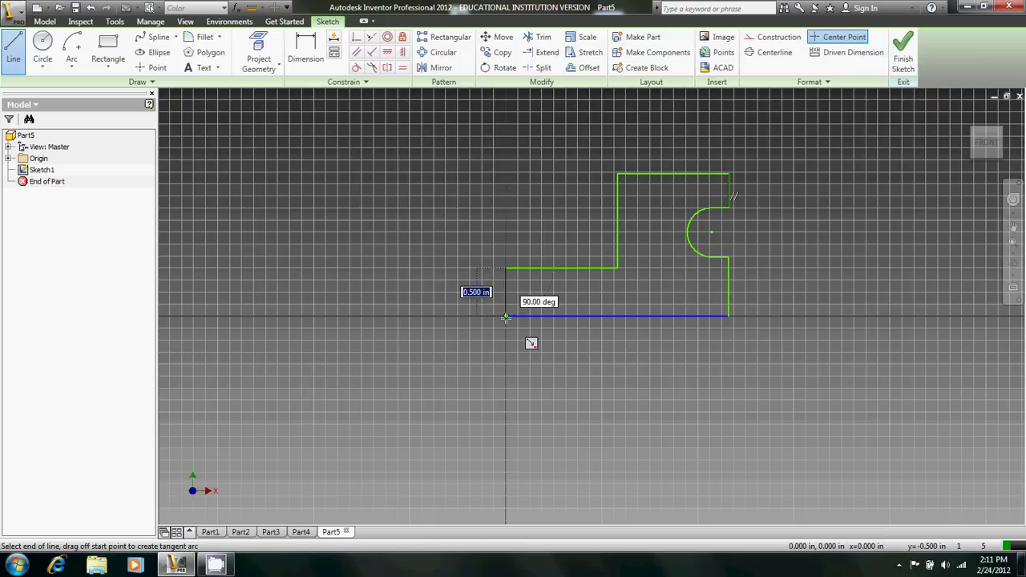
{"action": "left_click", "coordinate": [506, 315]}
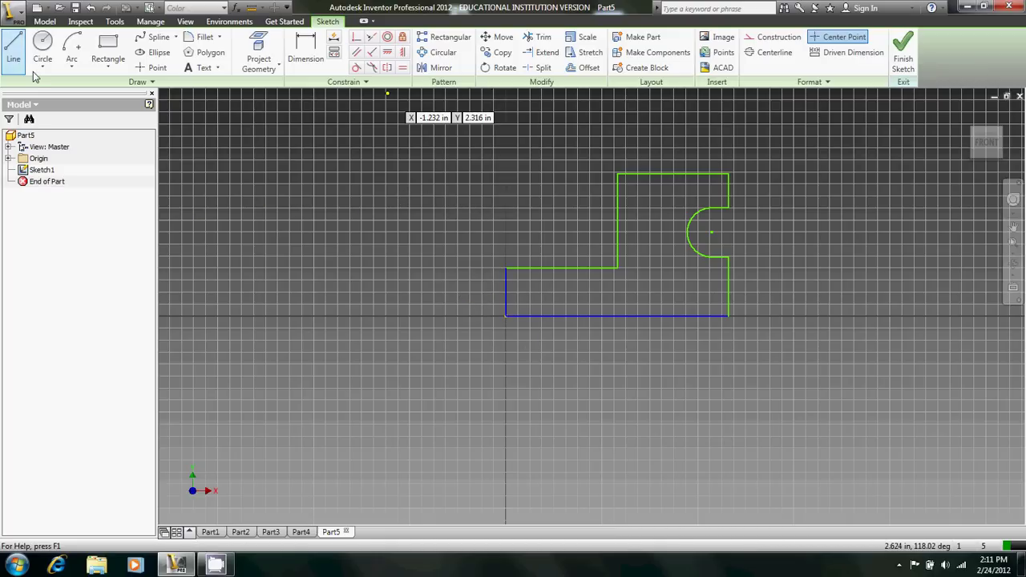
Dimension the profile's base line to 5.5 in
{"action": "key", "text": "d"}
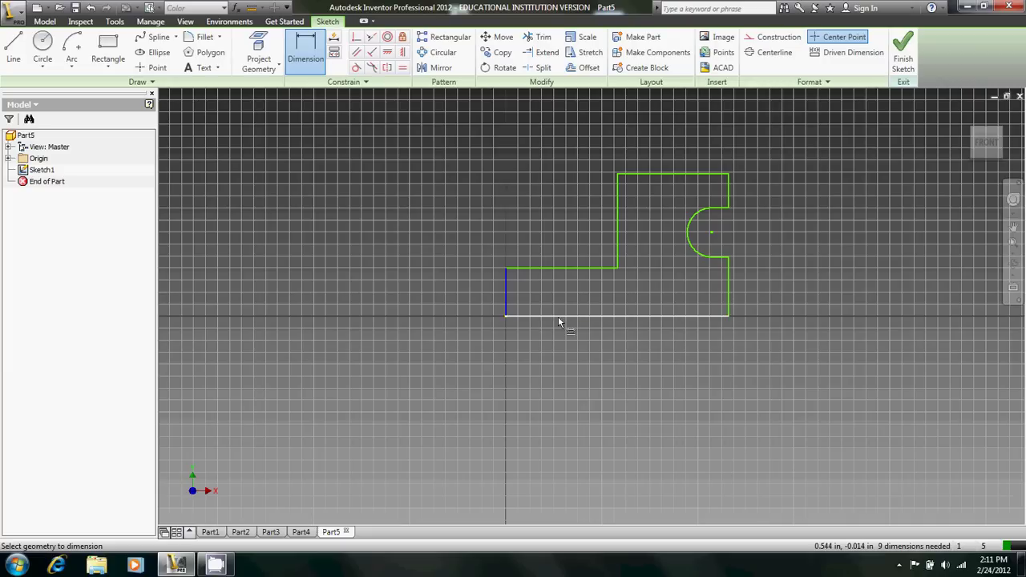
{"action": "left_click", "coordinate": [559, 315]}
{"action": "left_click", "coordinate": [569, 383]}
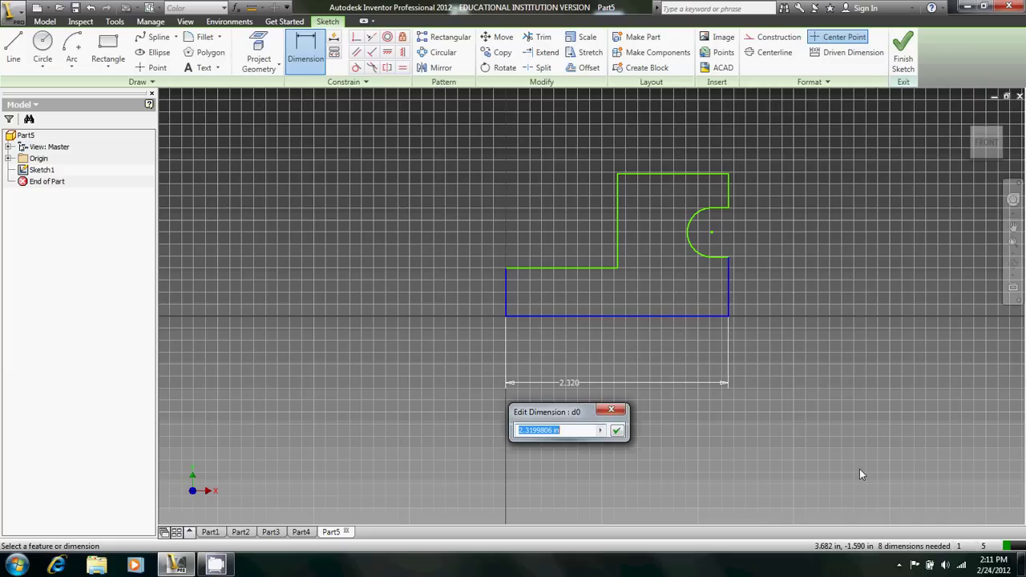
{"action": "type", "text": "5.5"}
{"action": "key", "text": "Return"}
{"action": "scroll", "coordinate": [335, 302], "scroll_direction": "down", "scroll_amount": 4}
{"action": "scroll", "coordinate": [483, 285], "scroll_direction": "up", "scroll_amount": 5}
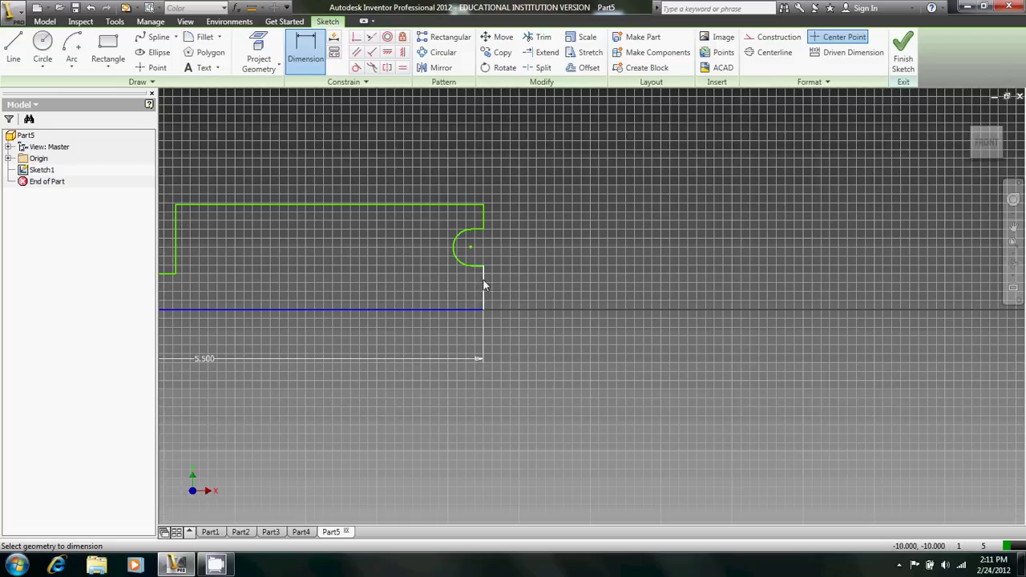
{"action": "left_click", "coordinate": [483, 285]}
{"action": "left_click", "coordinate": [513, 278]}
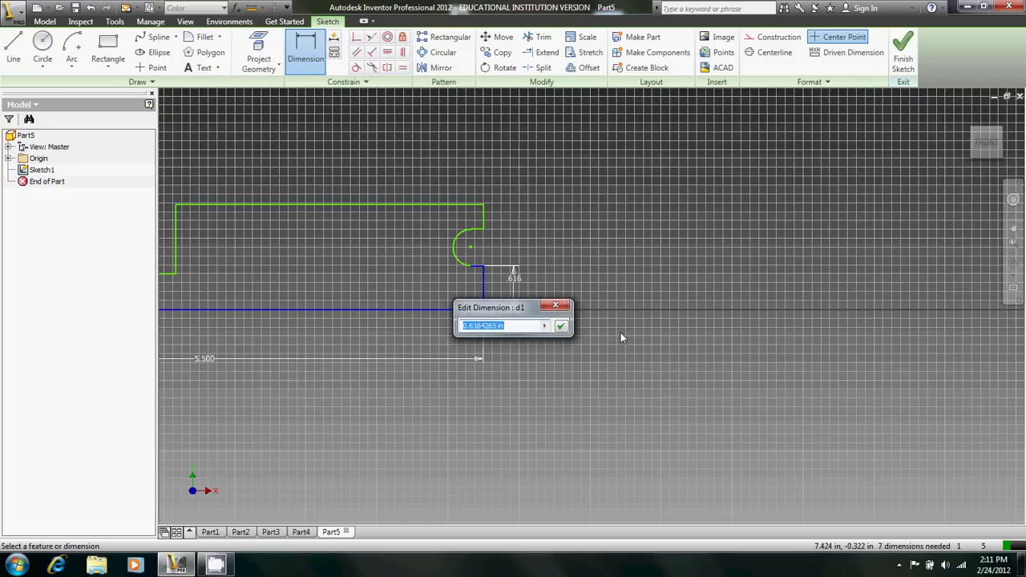
{"action": "key", "text": "Escape"}
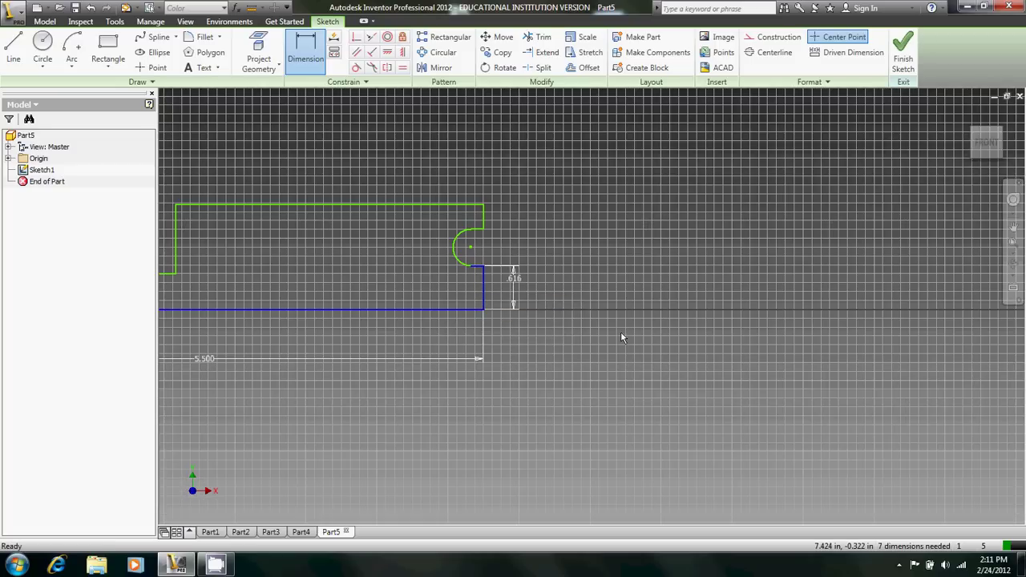
Dimension the arc's centre 1.75 in above the base line, and move the profile's top edge up above the arc
{"action": "left_click", "coordinate": [305, 52]}
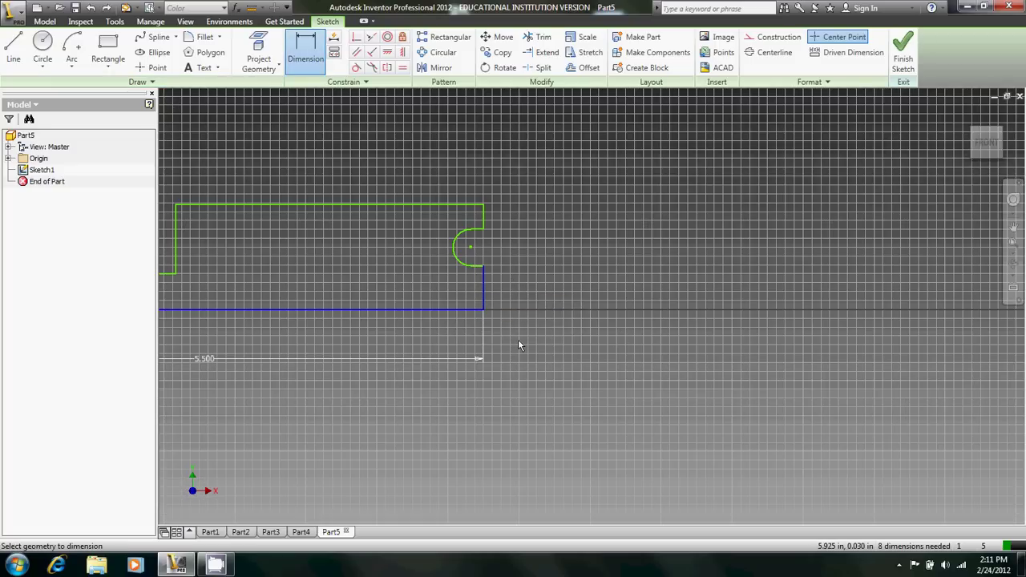
{"action": "left_click", "coordinate": [473, 310]}
{"action": "left_click", "coordinate": [471, 247]}
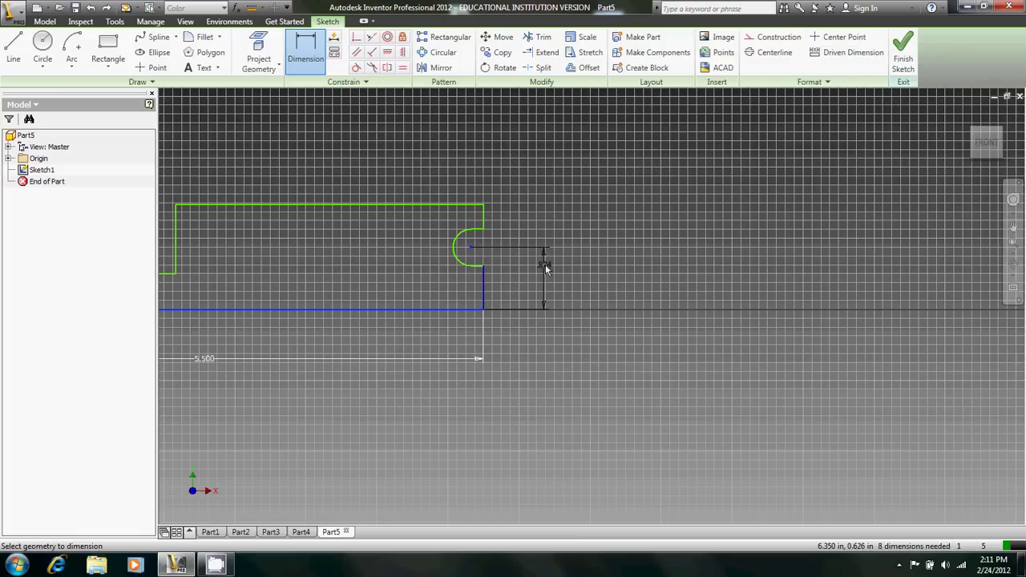
{"action": "left_click", "coordinate": [545, 265]}
{"action": "type", "text": "1.75"}
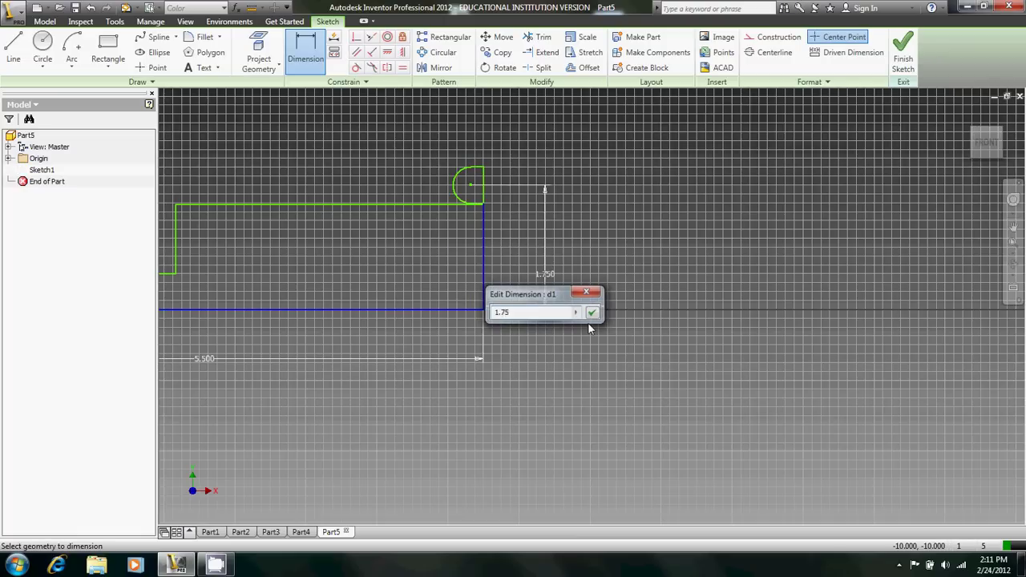
{"action": "left_click", "coordinate": [591, 312]}
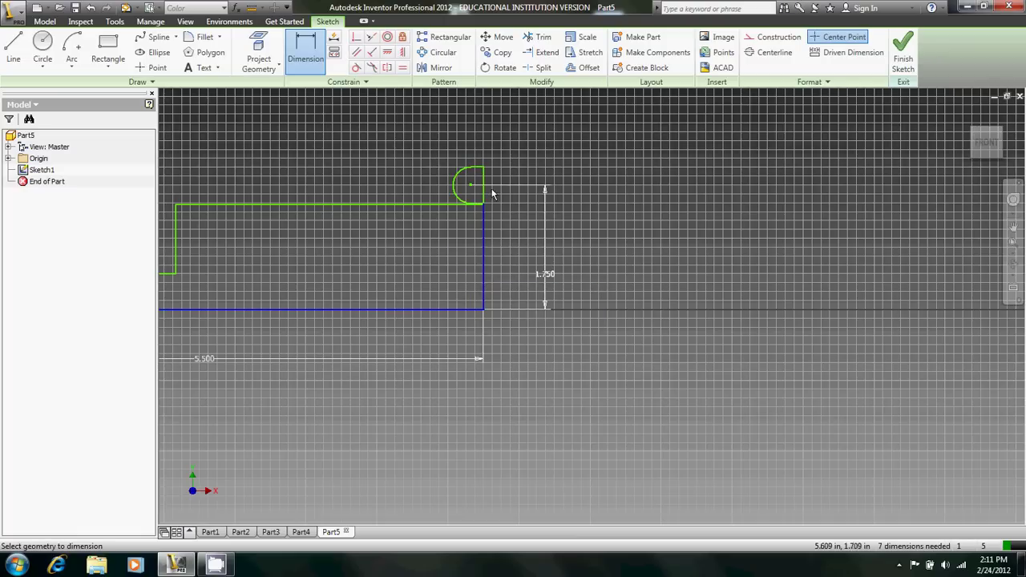
{"action": "key", "text": "Escape"}
{"action": "left_click_drag", "start_coordinate": [423, 205], "coordinate": [426, 124]}
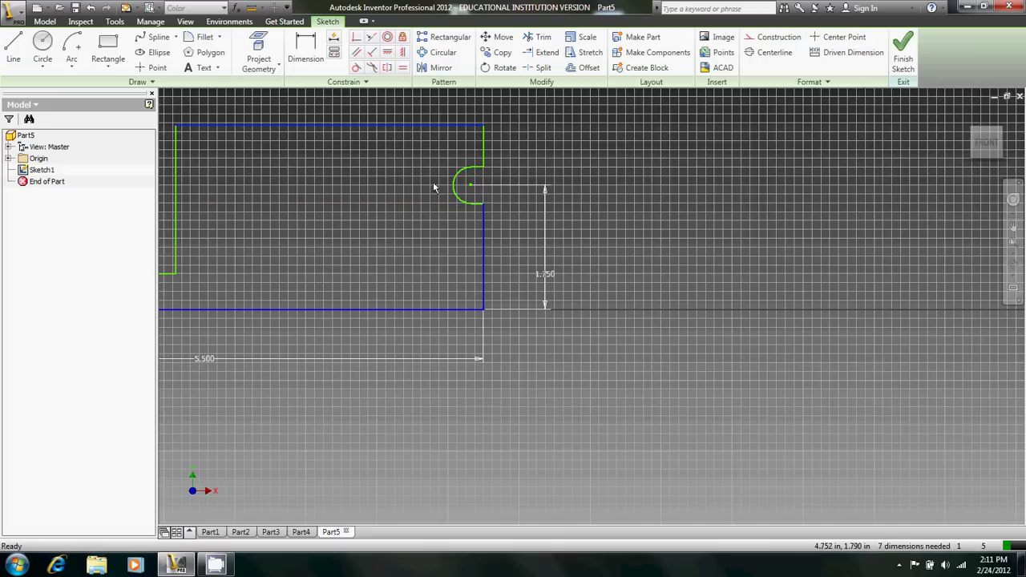
Dimension the semicircular notch's arc to a radius of 0.5 in
{"action": "key", "text": "d"}
{"action": "scroll", "coordinate": [490, 200], "scroll_direction": "up", "scroll_amount": 5}
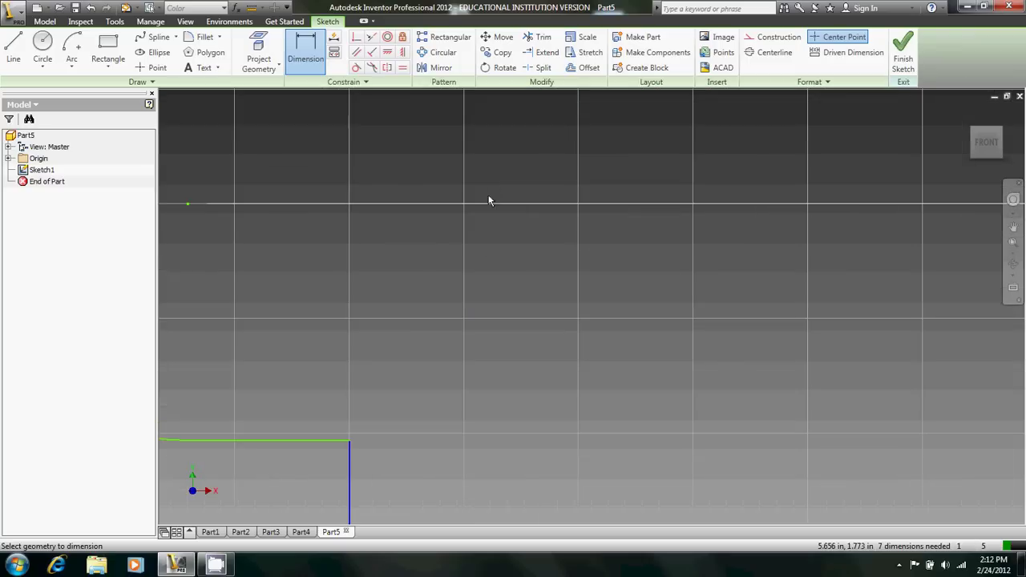
{"action": "scroll", "coordinate": [423, 349], "scroll_direction": "down", "scroll_amount": 4}
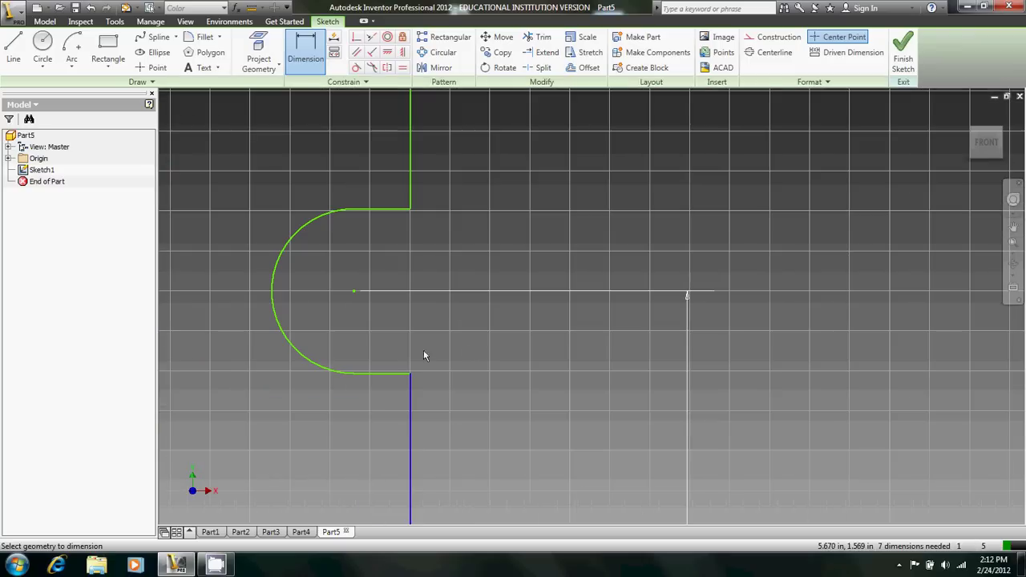
{"action": "left_click", "coordinate": [365, 373]}
{"action": "left_click", "coordinate": [277, 397]}
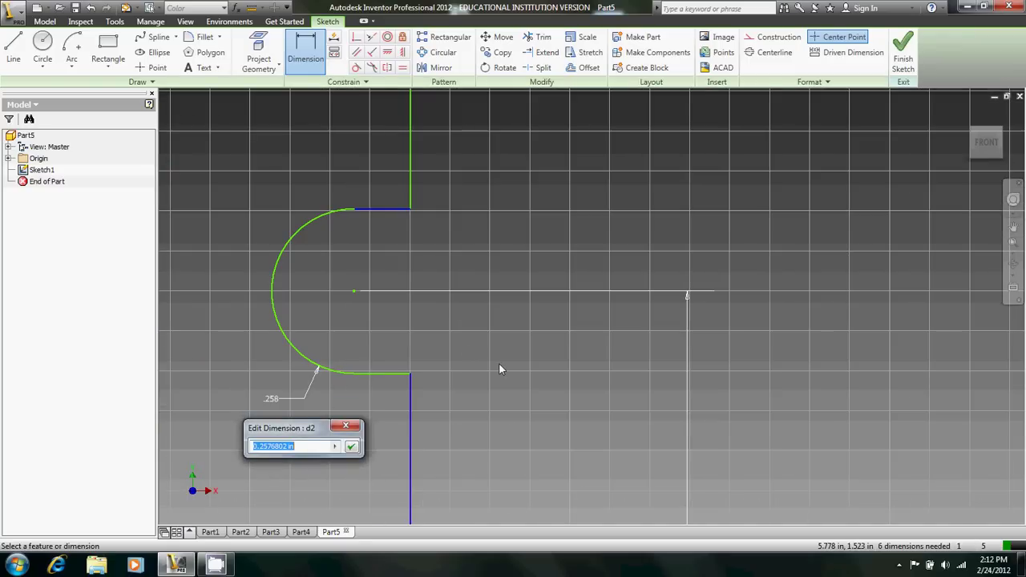
{"action": "type", "text": ".5"}
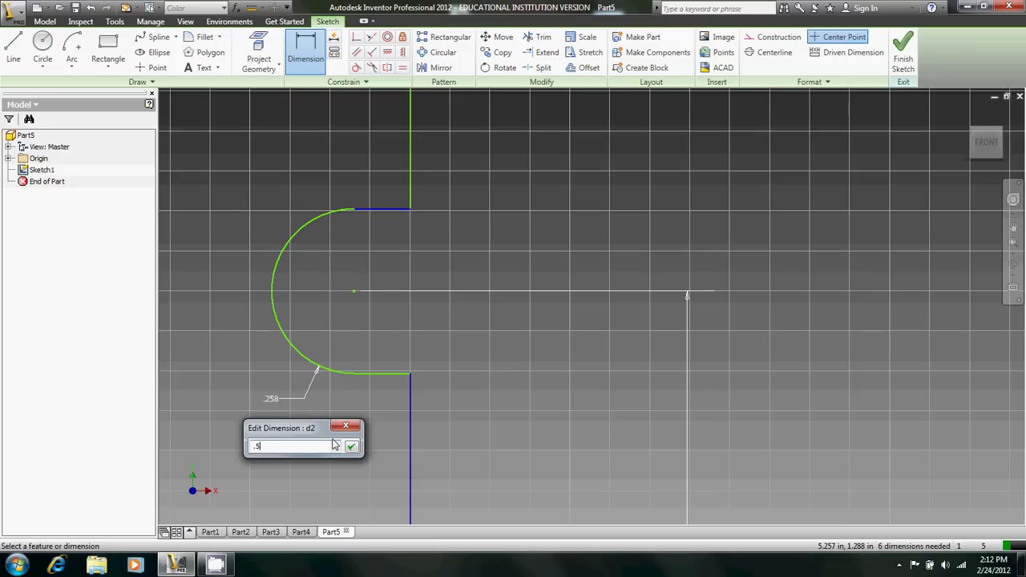
{"action": "key", "text": "Return"}
Dimension the short horizontal line at the notch's lower end to 0.25 in
{"action": "scroll", "coordinate": [633, 232], "scroll_direction": "down", "scroll_amount": 2}
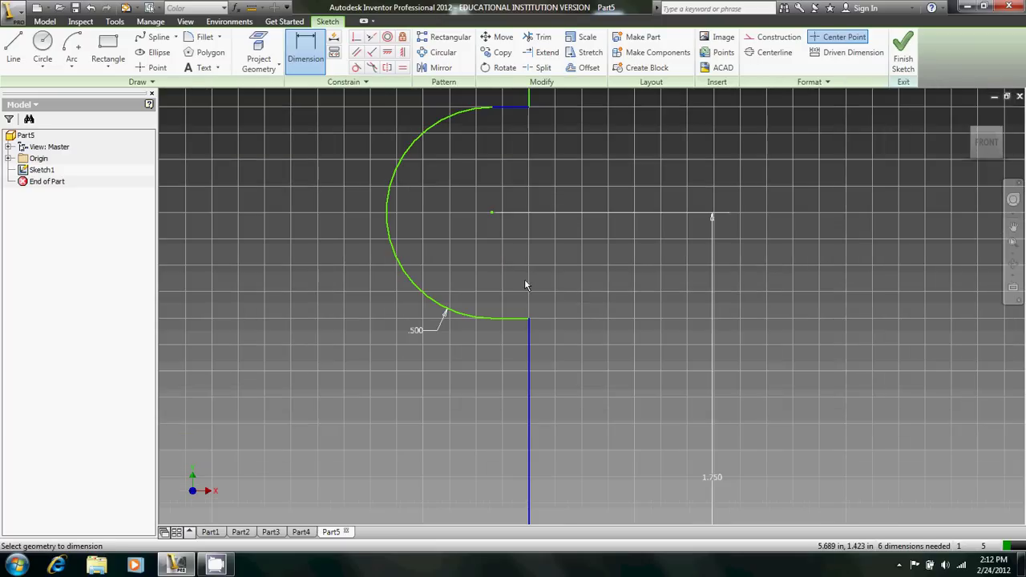
{"action": "left_click", "coordinate": [513, 318]}
{"action": "left_click", "coordinate": [504, 377]}
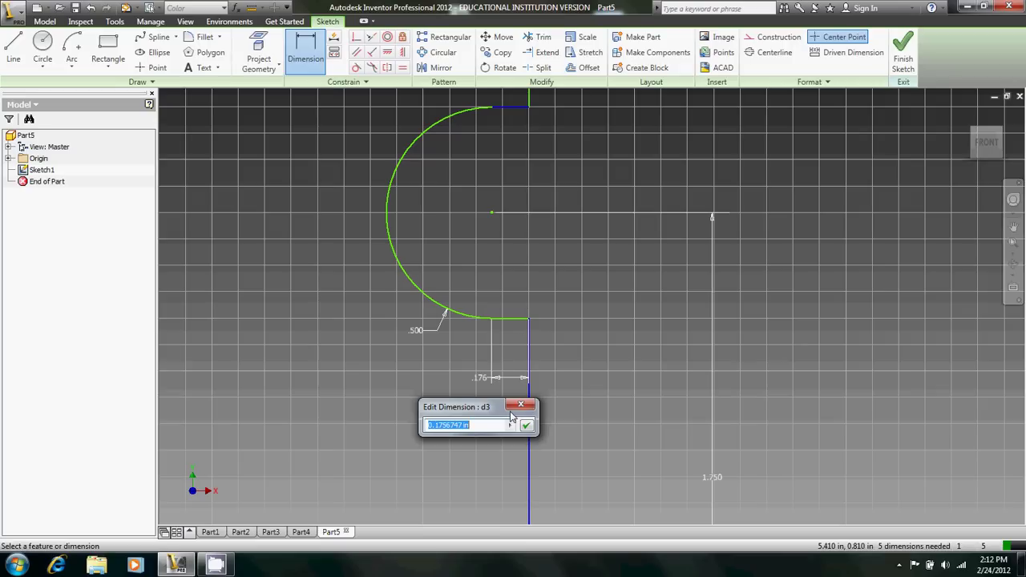
{"action": "type", "text": ".25"}
{"action": "key", "text": "Return"}
Dimension the short horizontal line at the notch's upper end to 0.25 in
{"action": "scroll", "coordinate": [509, 412], "scroll_direction": "down", "scroll_amount": 3}
{"action": "scroll", "coordinate": [510, 272], "scroll_direction": "up", "scroll_amount": 5}
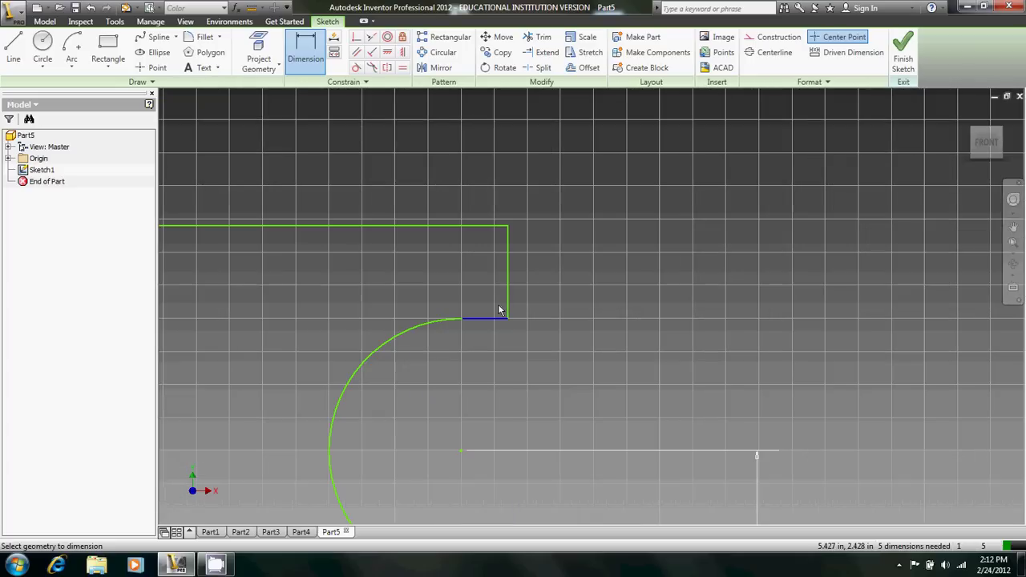
{"action": "left_click", "coordinate": [498, 308]}
{"action": "left_click", "coordinate": [560, 377]}
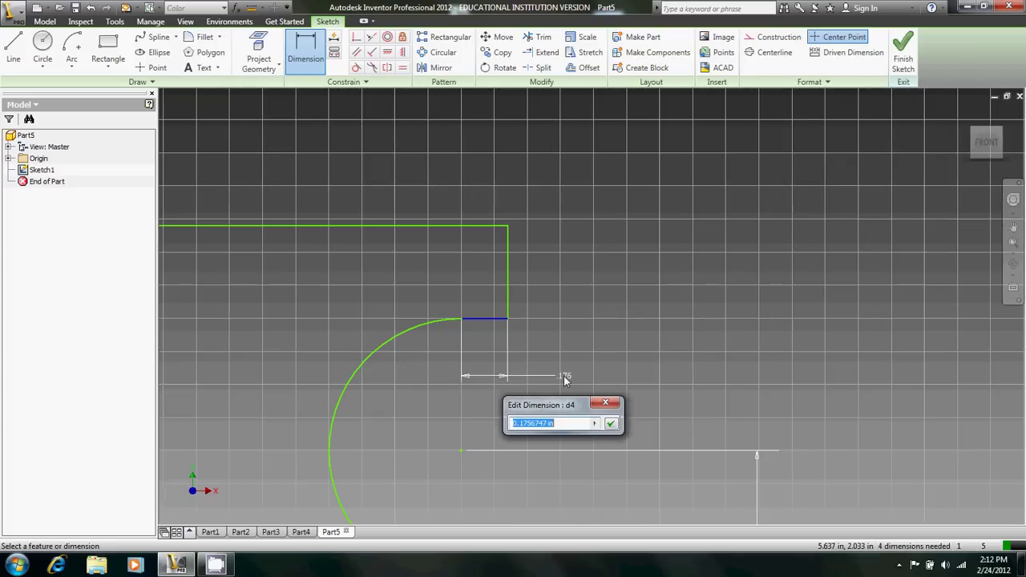
{"action": "type", "text": ".25"}
{"action": "key", "text": "Return"}
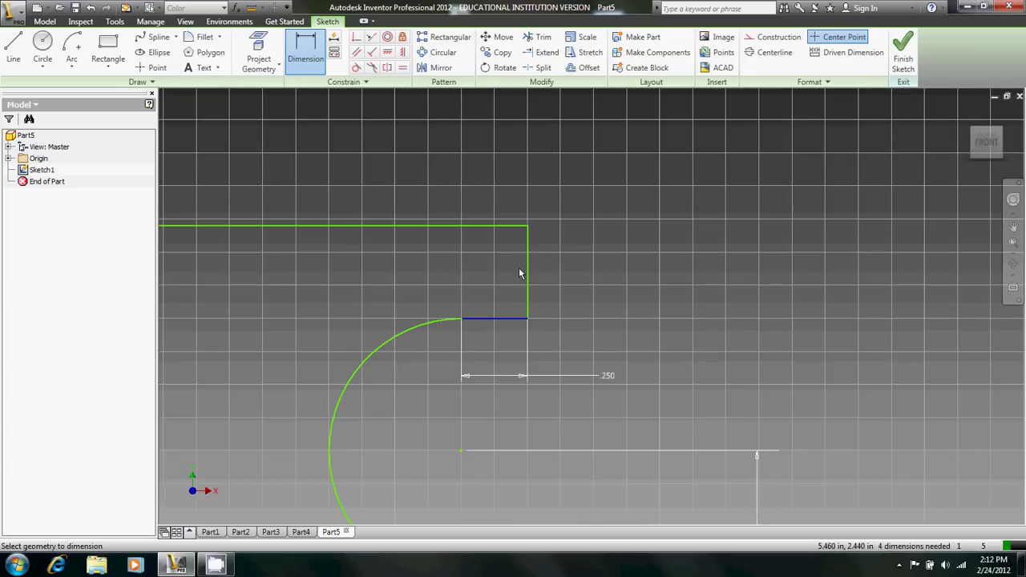
Dimension the short vertical edge above the notch with the expression .375+2.35-.5-1.75
{"action": "left_click", "coordinate": [527, 275]}
{"action": "left_click", "coordinate": [614, 280]}
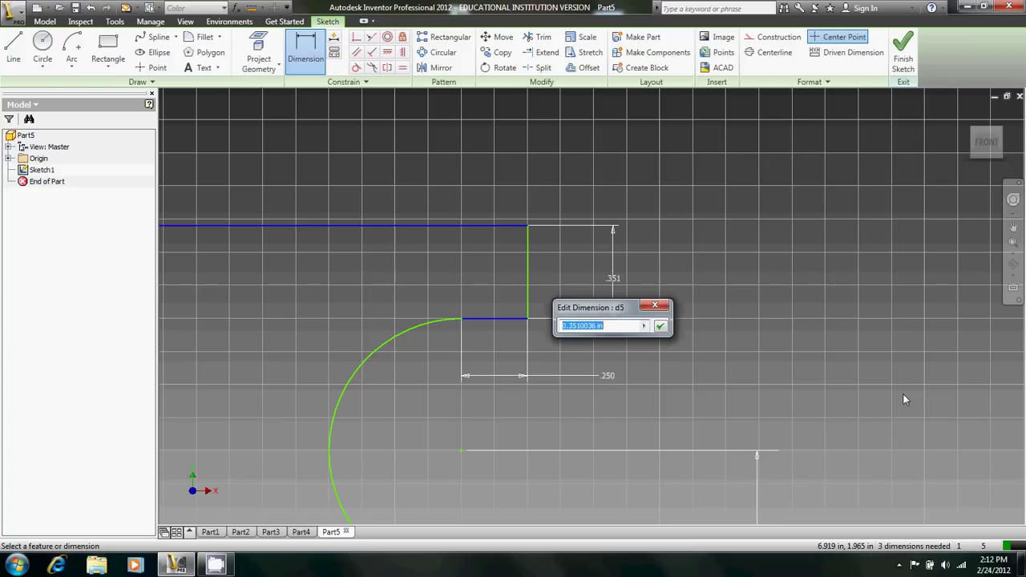
{"action": "type", "text": ".375+.2."}
{"action": "key", "text": "BackSpace"}
{"action": "scroll", "coordinate": [755, 263], "scroll_direction": "down", "scroll_amount": 4}
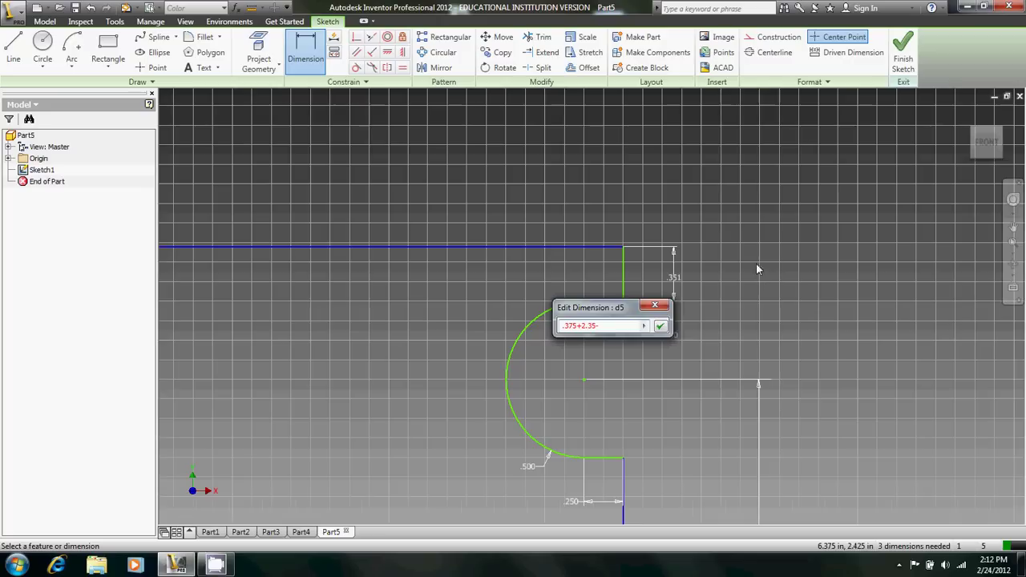
{"action": "type", "text": "5"}
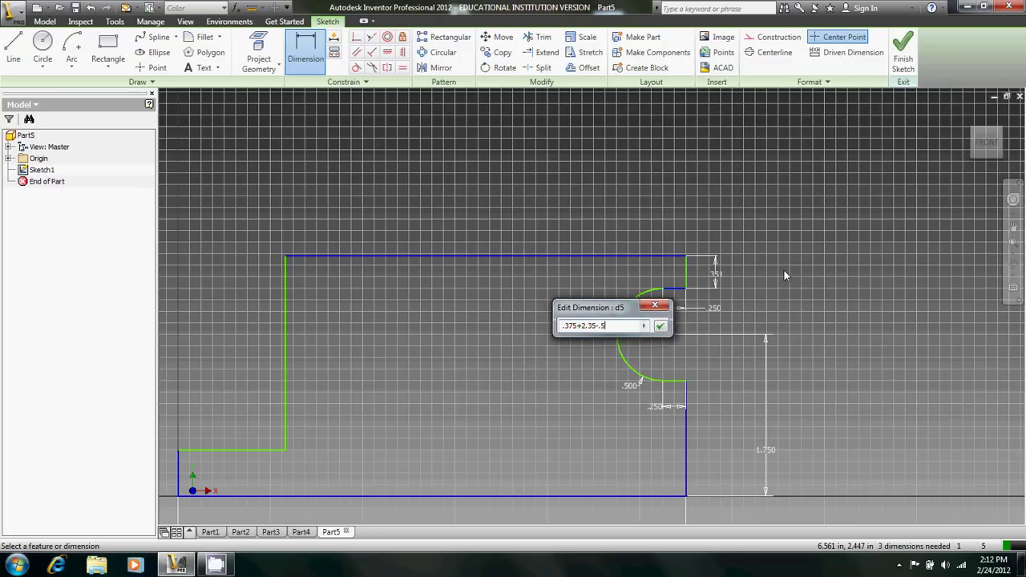
{"action": "type", "text": "-1.75"}
{"action": "key", "text": "Return"}
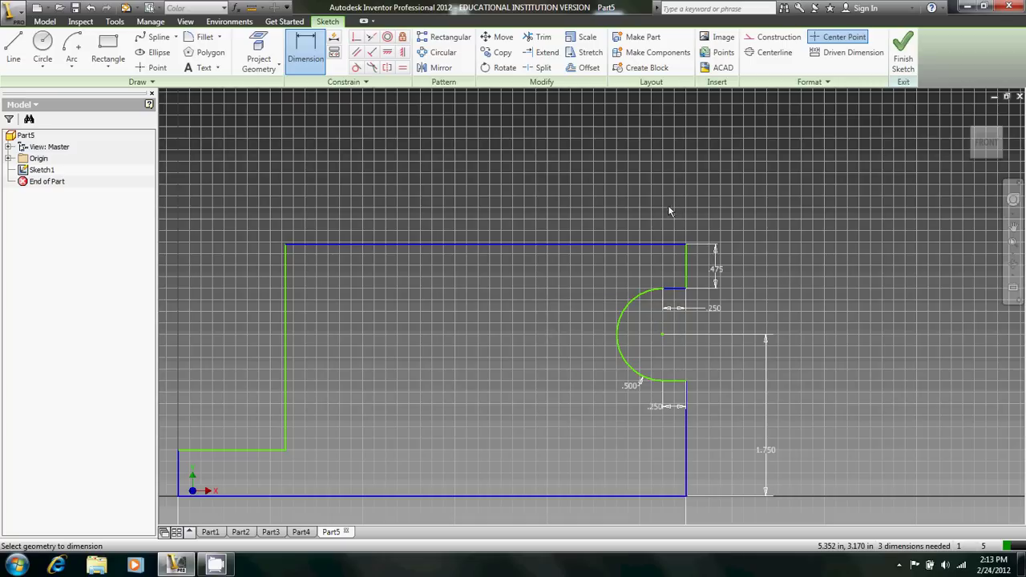
Dimension the profile's top horizontal edge to 1.75 in
{"action": "left_click", "coordinate": [617, 244]}
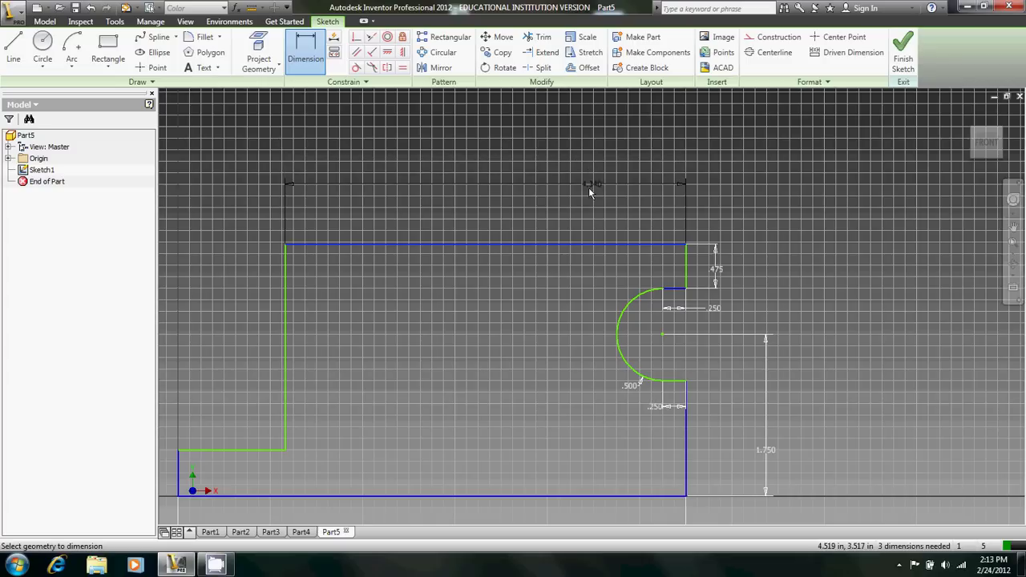
{"action": "left_click", "coordinate": [589, 202]}
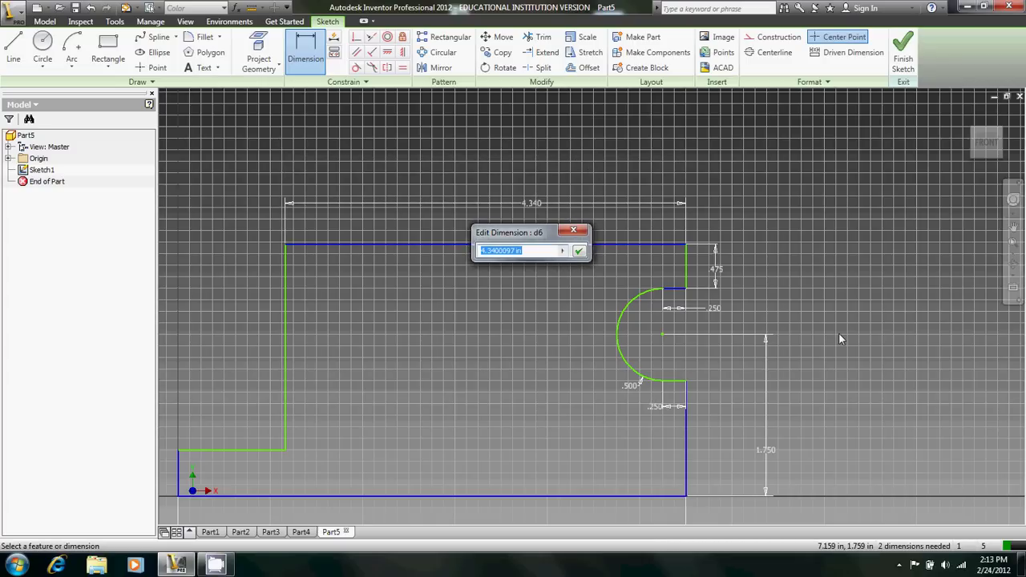
{"action": "type", "text": "1.75"}
{"action": "key", "text": "Return"}
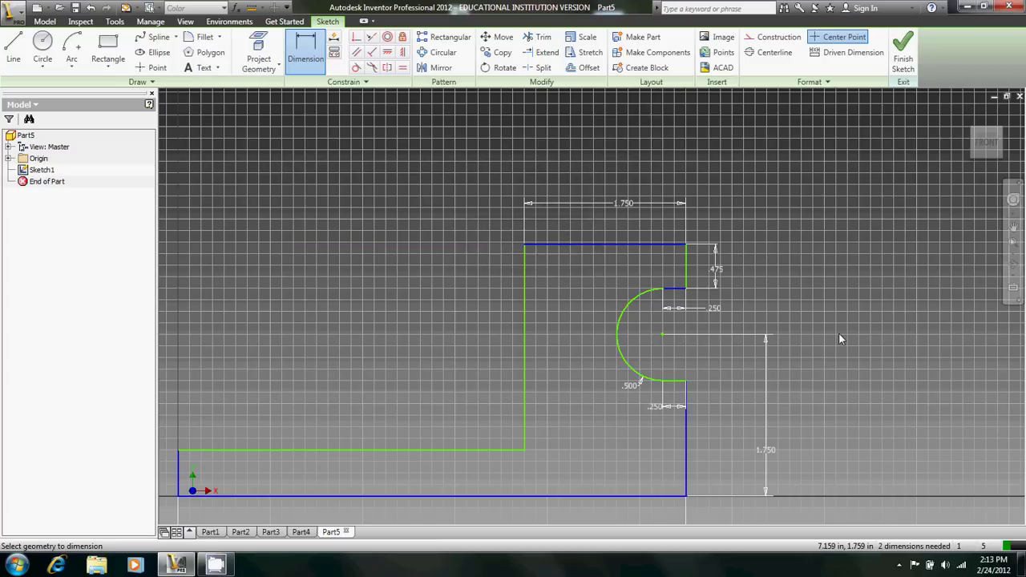
{"action": "scroll", "coordinate": [838, 339], "scroll_direction": "down", "scroll_amount": 3}
{"action": "scroll", "coordinate": [691, 296], "scroll_direction": "up", "scroll_amount": 2}
{"action": "left_click", "coordinate": [709, 268]}
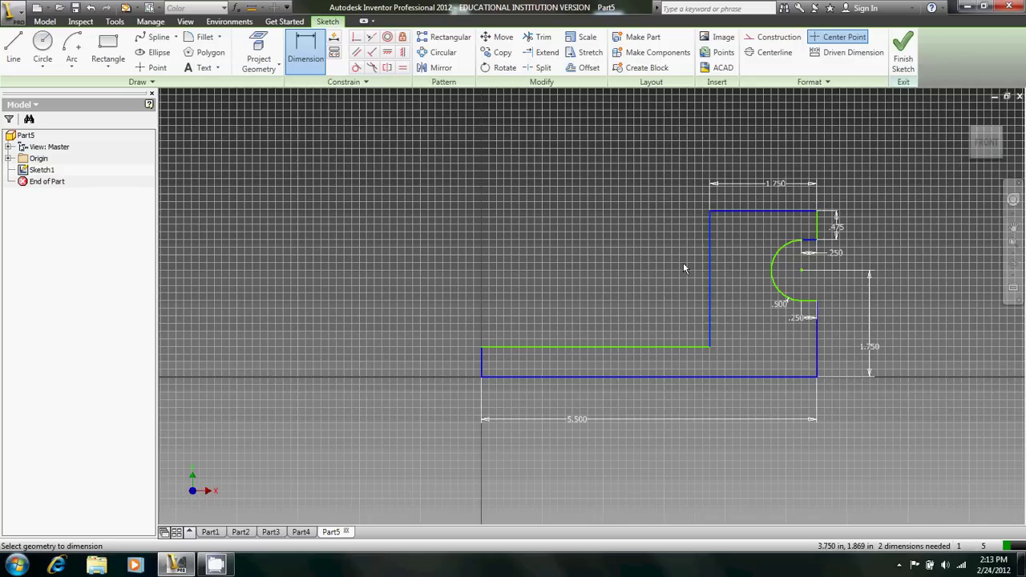
{"action": "left_click", "coordinate": [618, 273]}
{"action": "key", "text": "Escape"}
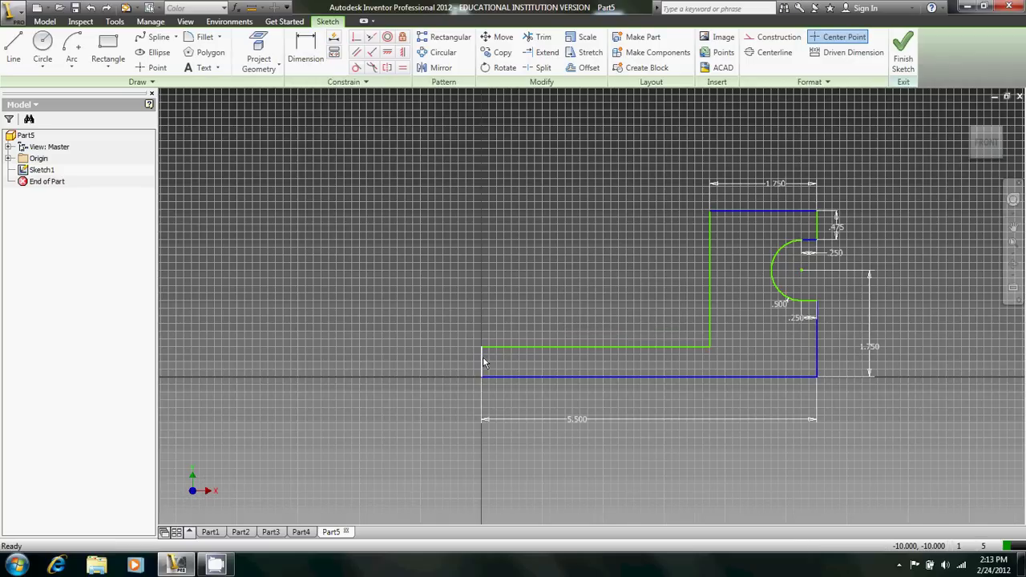
Dimension the short vertical edge at the profile's low end to a height of 0.88 in
{"action": "left_click", "coordinate": [305, 52]}
{"action": "left_click", "coordinate": [481, 362]}
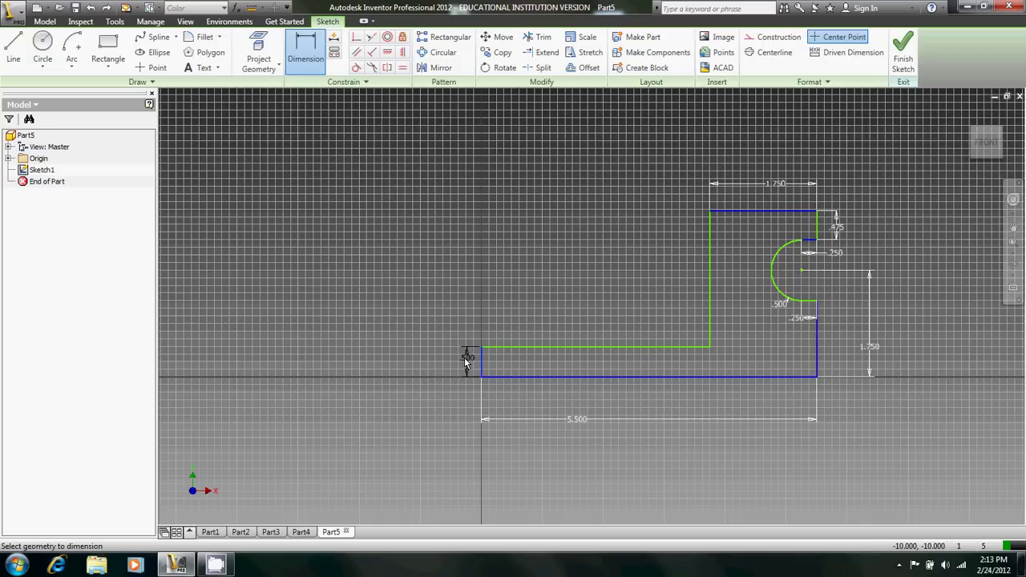
{"action": "left_click", "coordinate": [466, 357]}
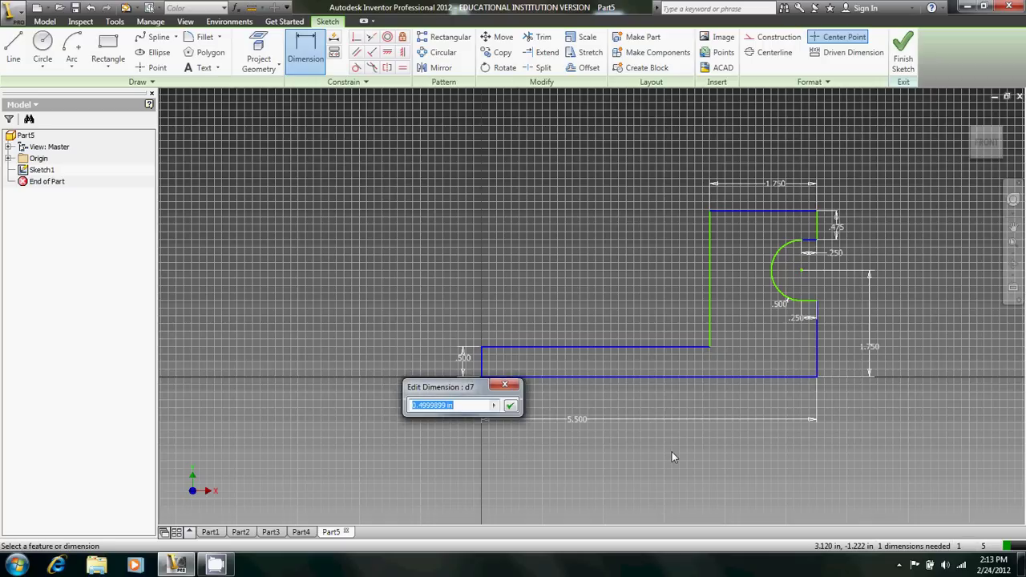
{"action": "type", "text": ".88"}
{"action": "key", "text": "Return"}
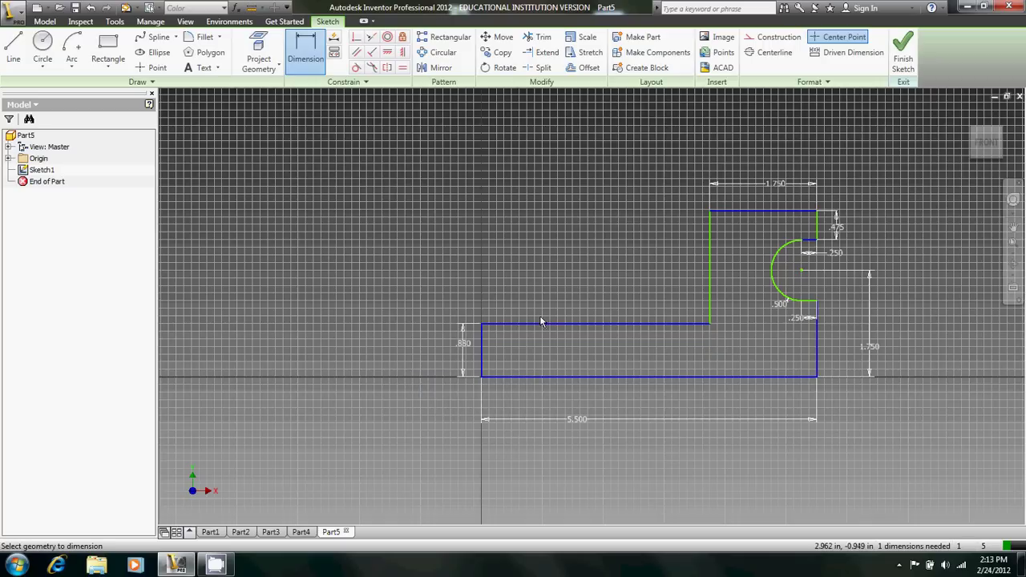
Dimension the horizontal distance from the profile's low end to the step's vertical edge, and finish the sketch
{"action": "left_click", "coordinate": [710, 310]}
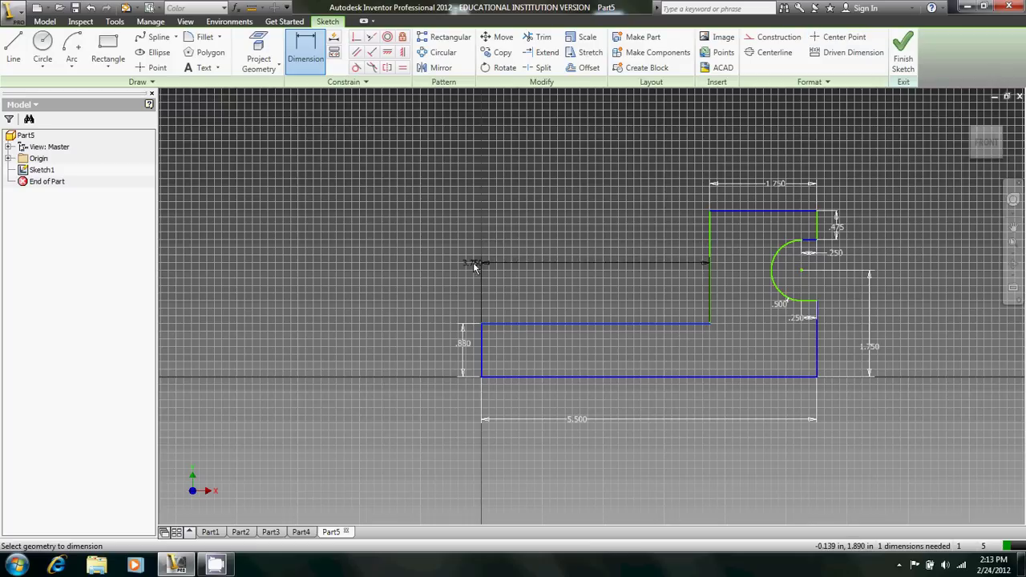
{"action": "left_click", "coordinate": [473, 274]}
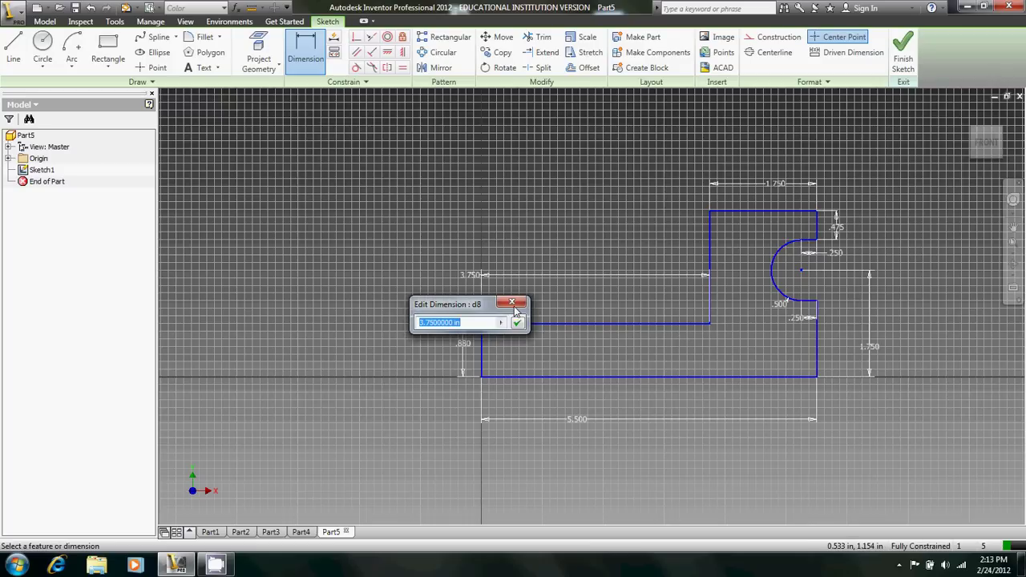
{"action": "left_click", "coordinate": [512, 303]}
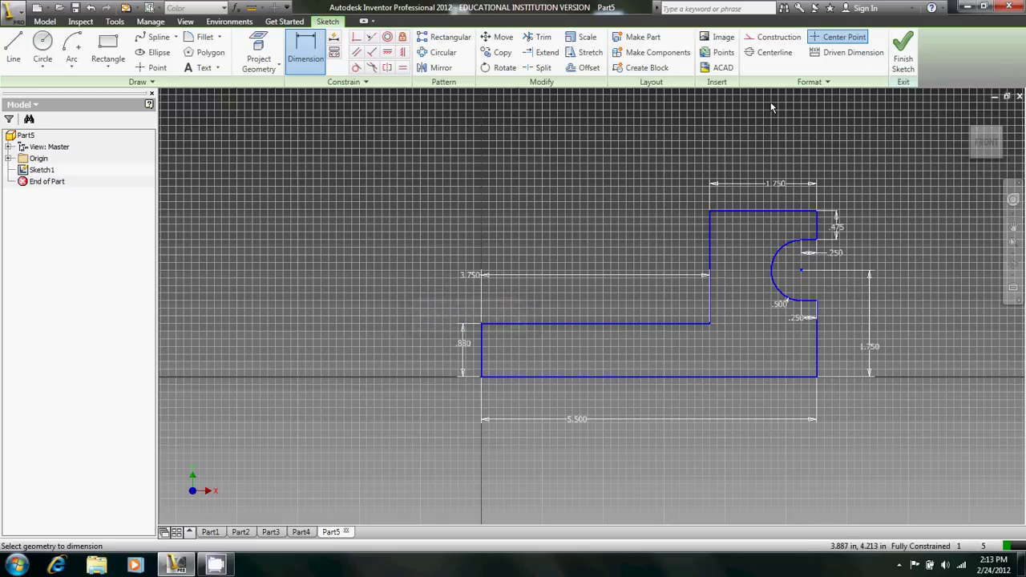
{"action": "left_click", "coordinate": [902, 56]}
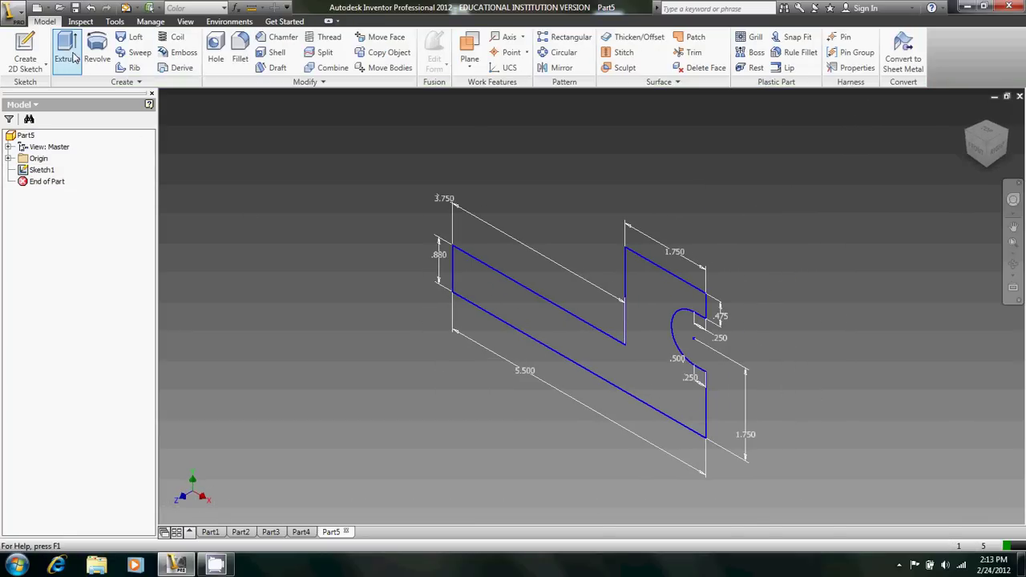
Extrude the stepped profile 2 in into a solid
{"action": "left_click", "coordinate": [72, 56]}
{"action": "type", "text": "2"}
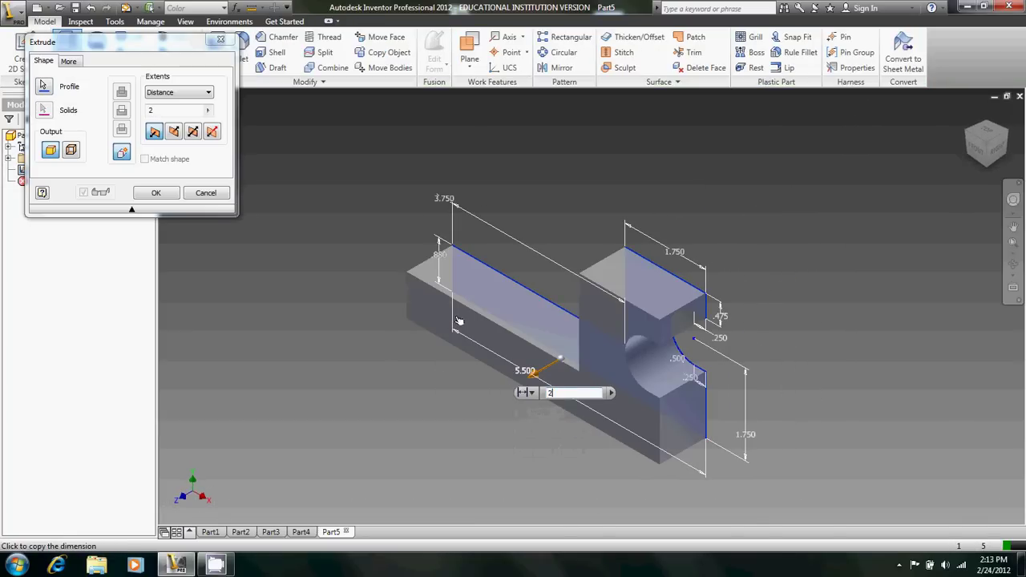
{"action": "key", "text": "Return"}
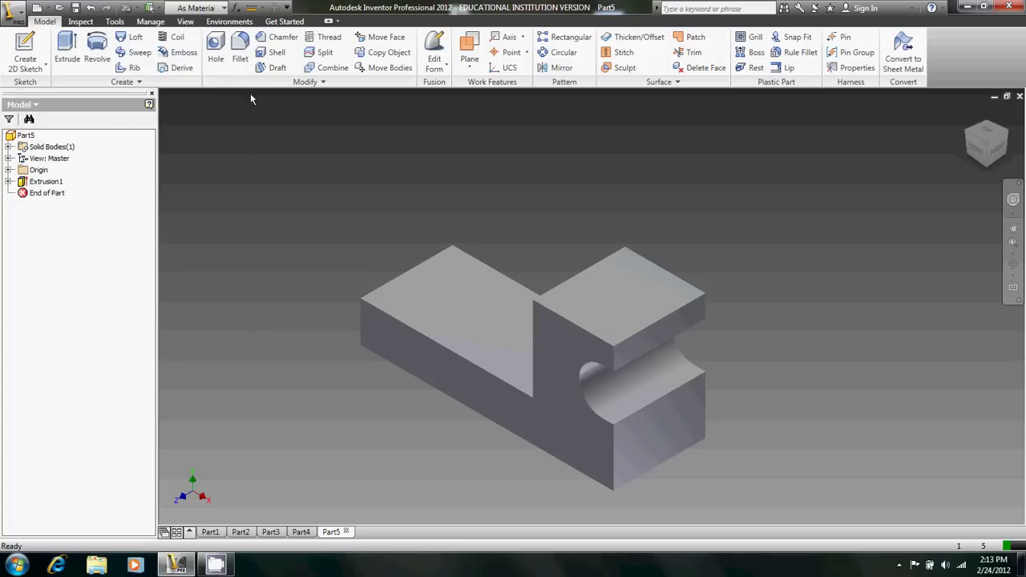
Start a sketch on the end face below the notch and draw a circle about 0.61 in in diameter, centred across the face's width
{"action": "left_click", "coordinate": [25, 52]}
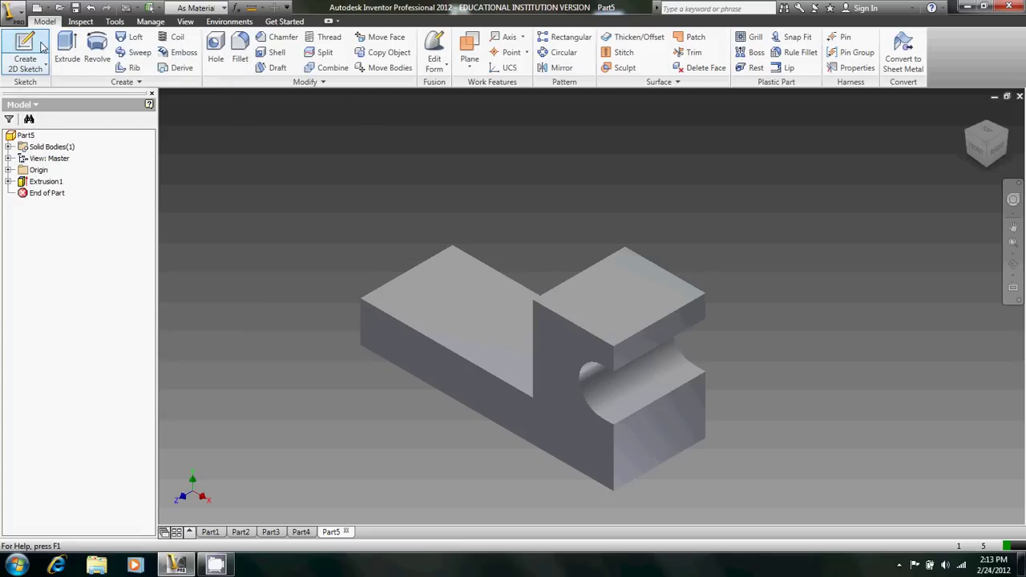
{"action": "left_click", "coordinate": [657, 470]}
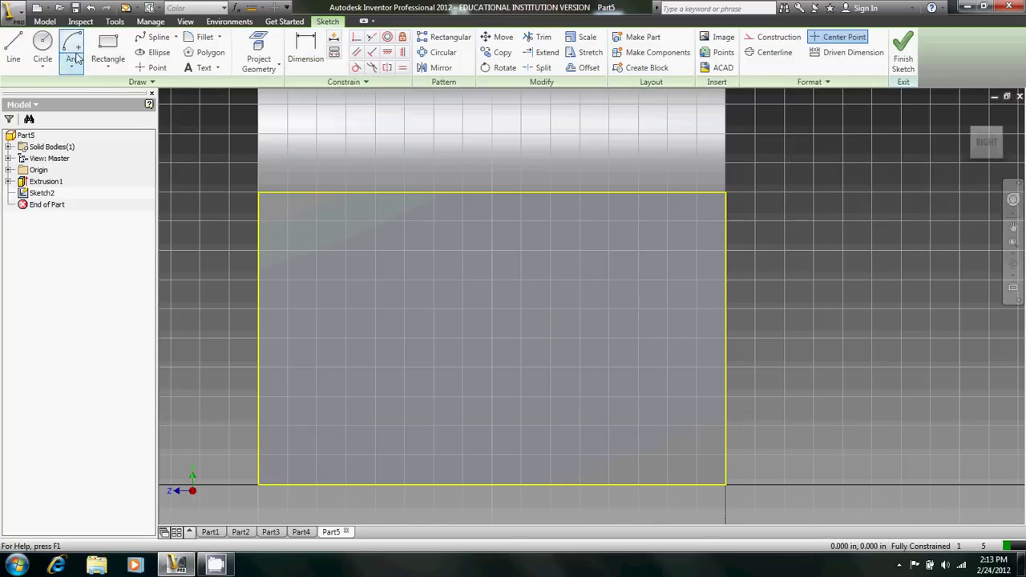
{"action": "left_click", "coordinate": [43, 47]}
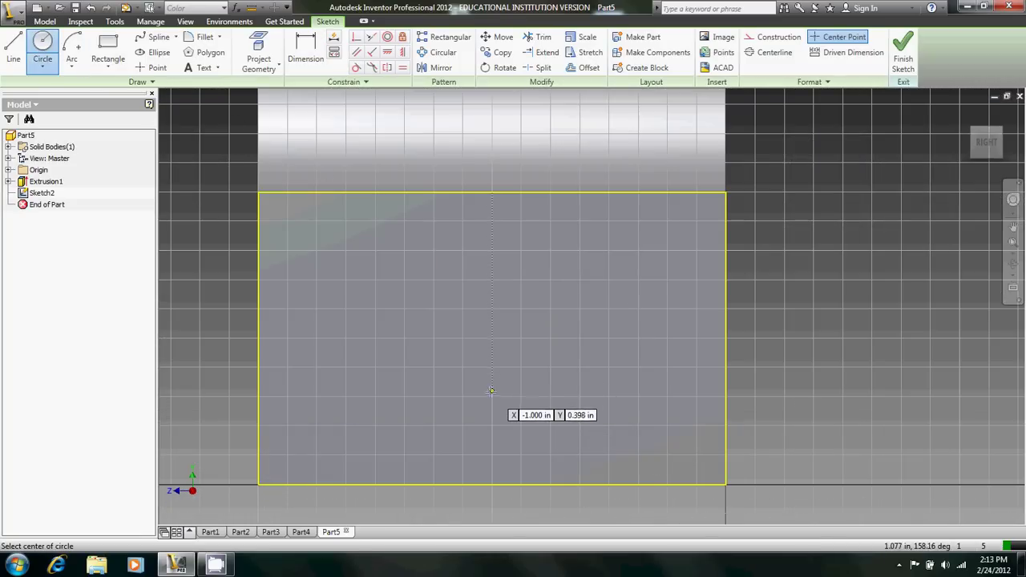
{"action": "left_click", "coordinate": [492, 392]}
{"action": "left_click", "coordinate": [563, 392]}
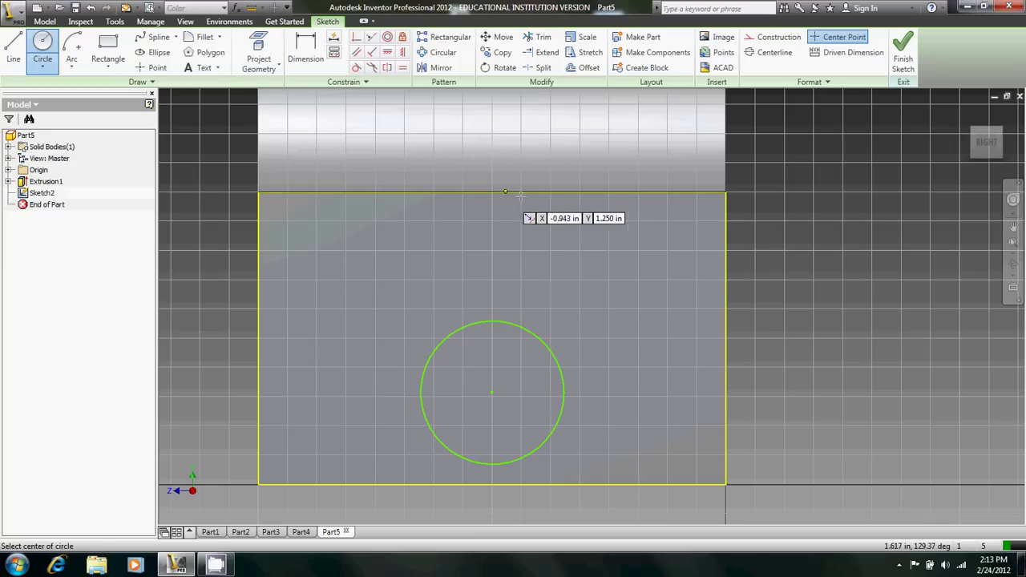
Dimension the circle's diameter to 0.25 in
{"action": "left_click", "coordinate": [305, 52]}
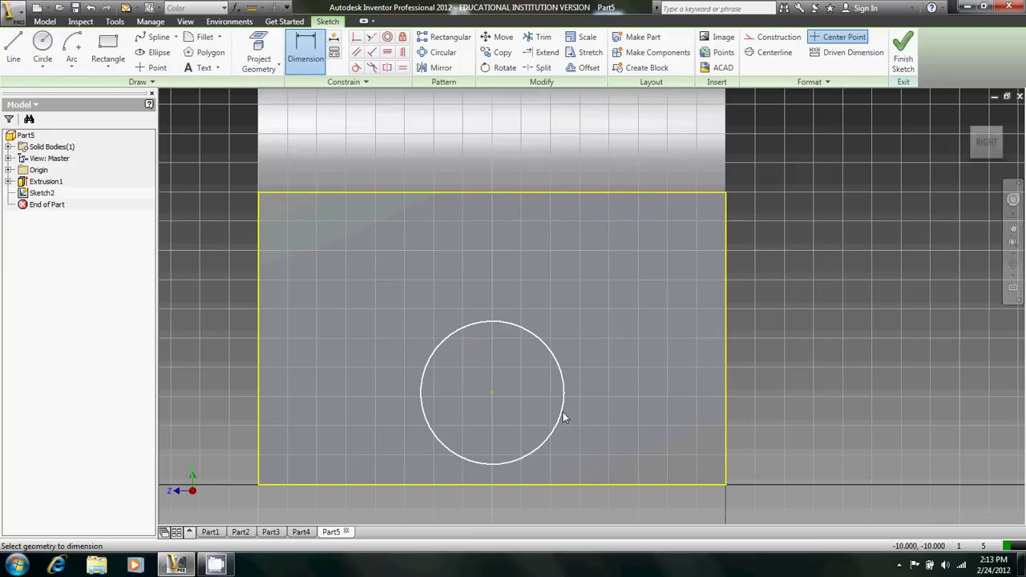
{"action": "left_click", "coordinate": [561, 416]}
{"action": "left_click", "coordinate": [808, 413]}
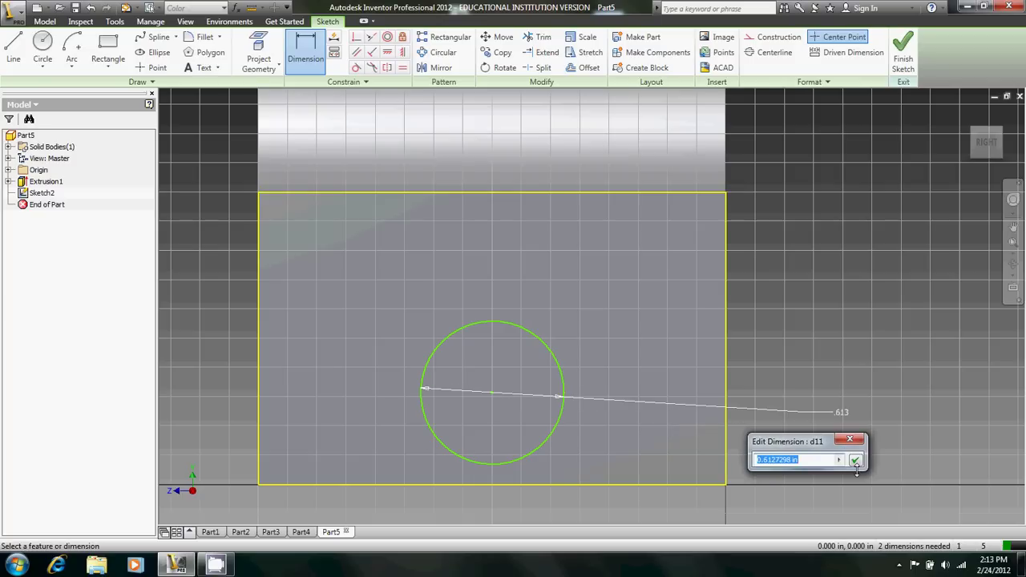
{"action": "type", "text": ".25"}
{"action": "left_click", "coordinate": [855, 462]}
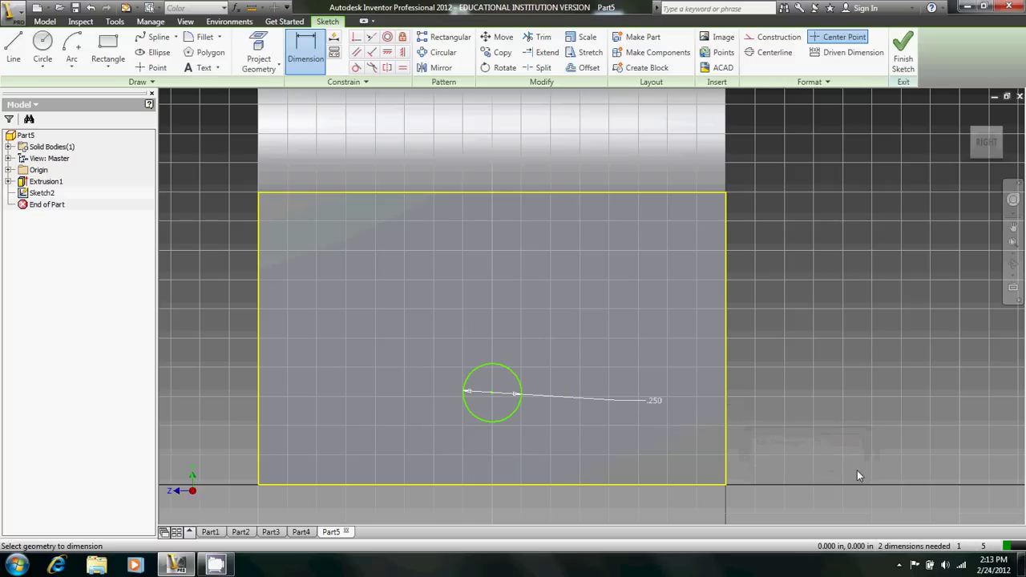
Dimension the circle's centre 0.375 in above the face's lower edge, and finish the sketch
{"action": "left_click", "coordinate": [492, 394]}
{"action": "left_click", "coordinate": [519, 483]}
{"action": "left_click", "coordinate": [191, 393]}
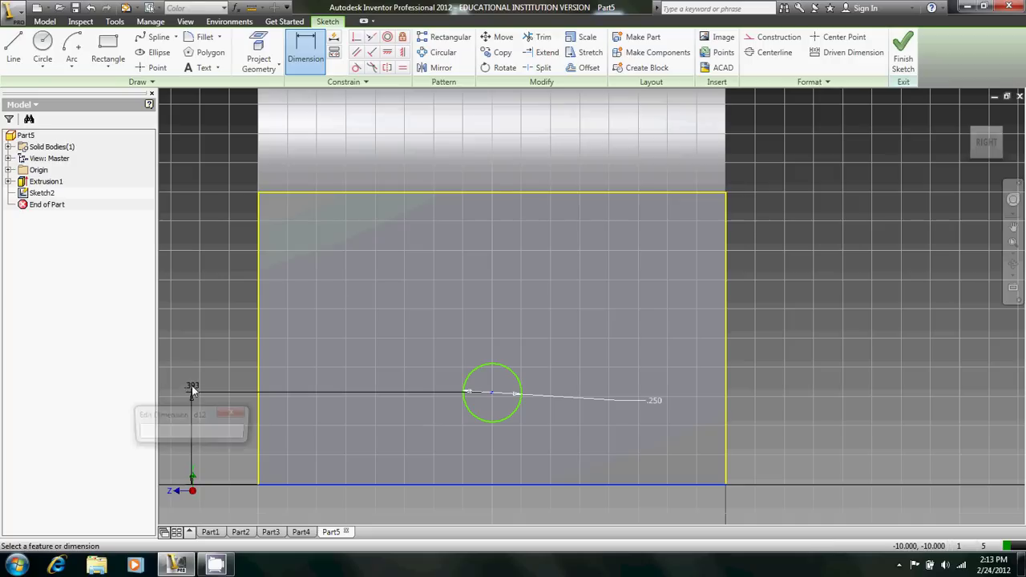
{"action": "type", "text": "."}
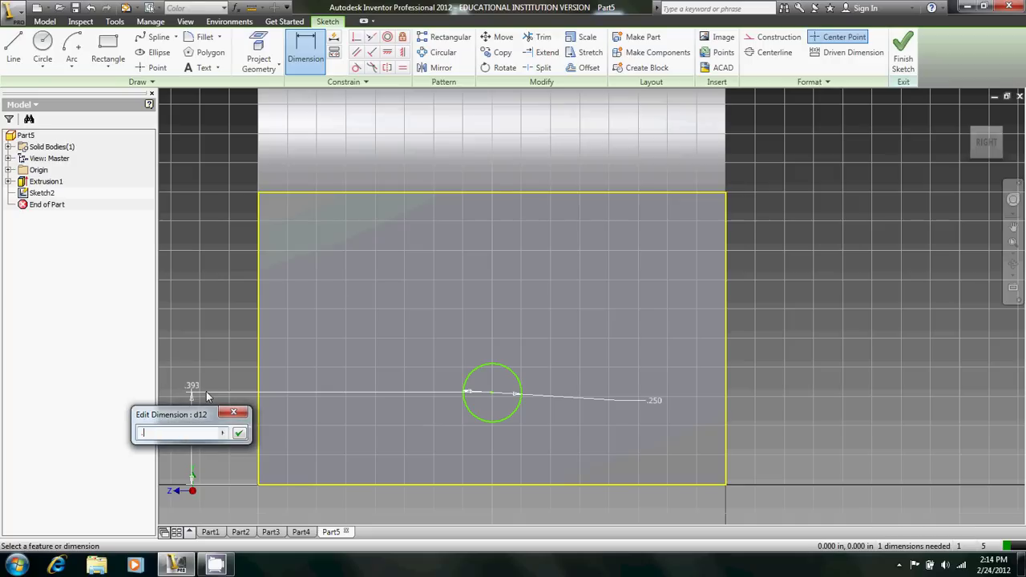
{"action": "type", "text": "375"}
{"action": "key", "text": "Return"}
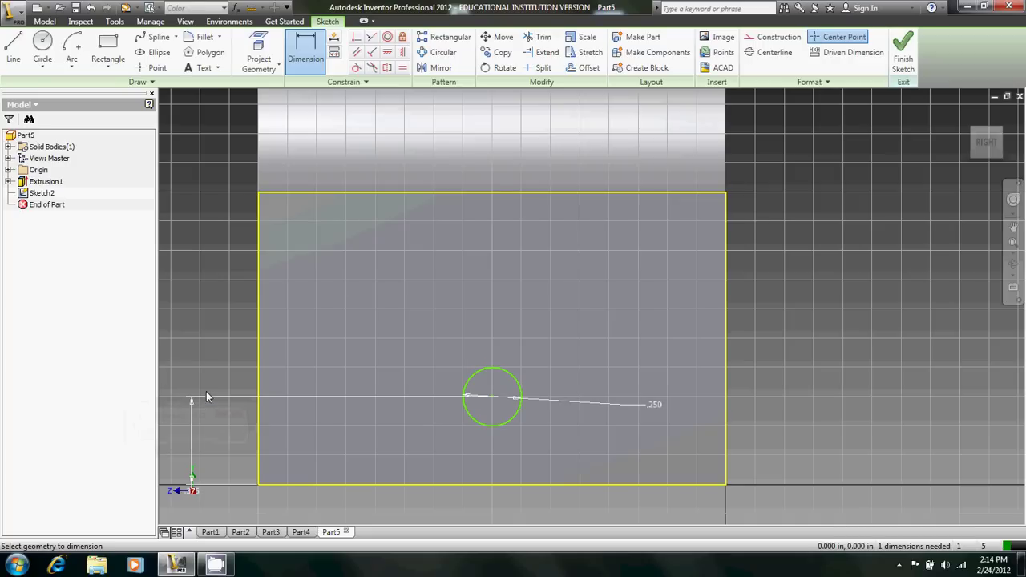
{"action": "left_click", "coordinate": [903, 58]}
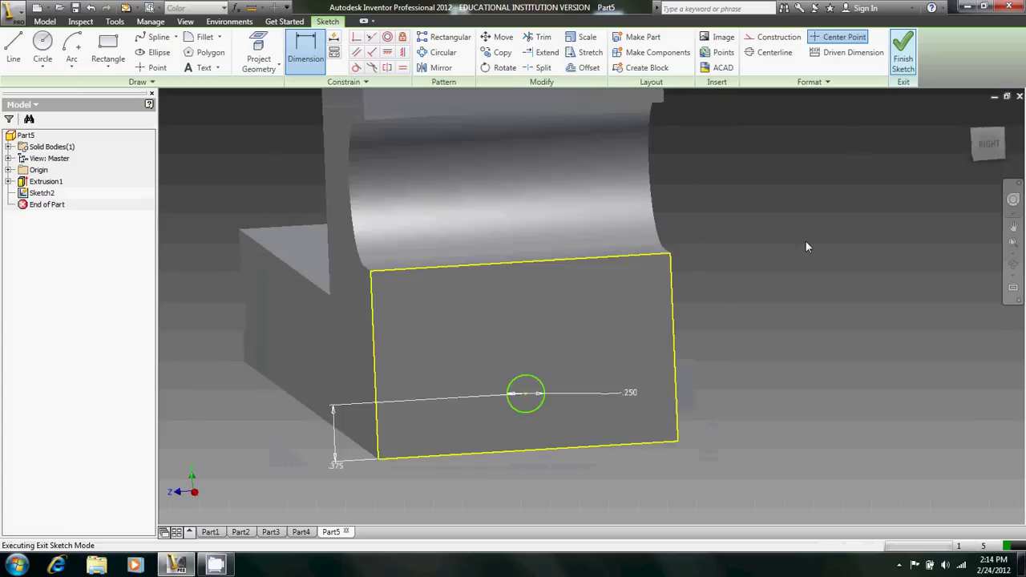
{"action": "left_click", "coordinate": [68, 50]}
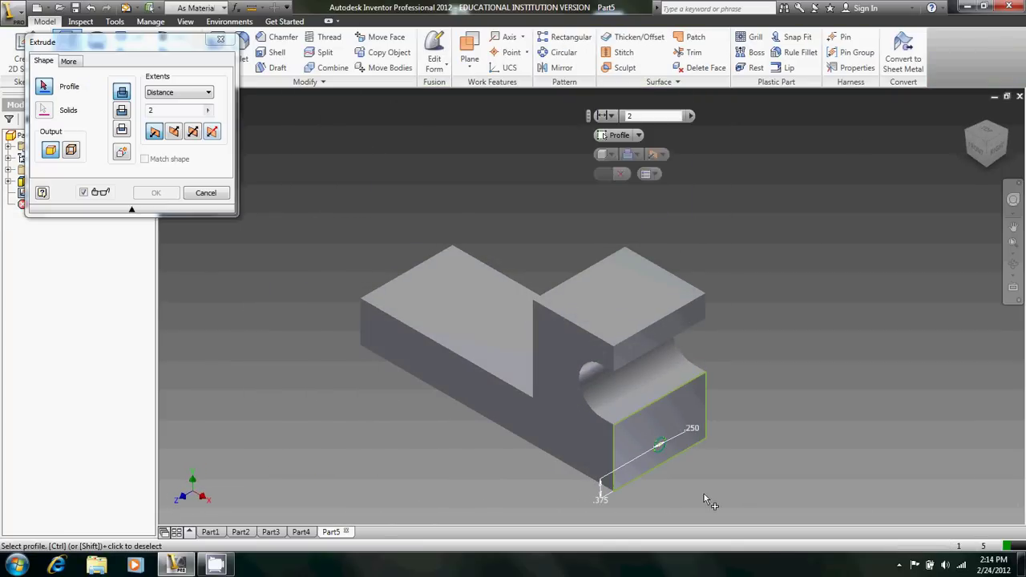
{"action": "left_click", "coordinate": [659, 444]}
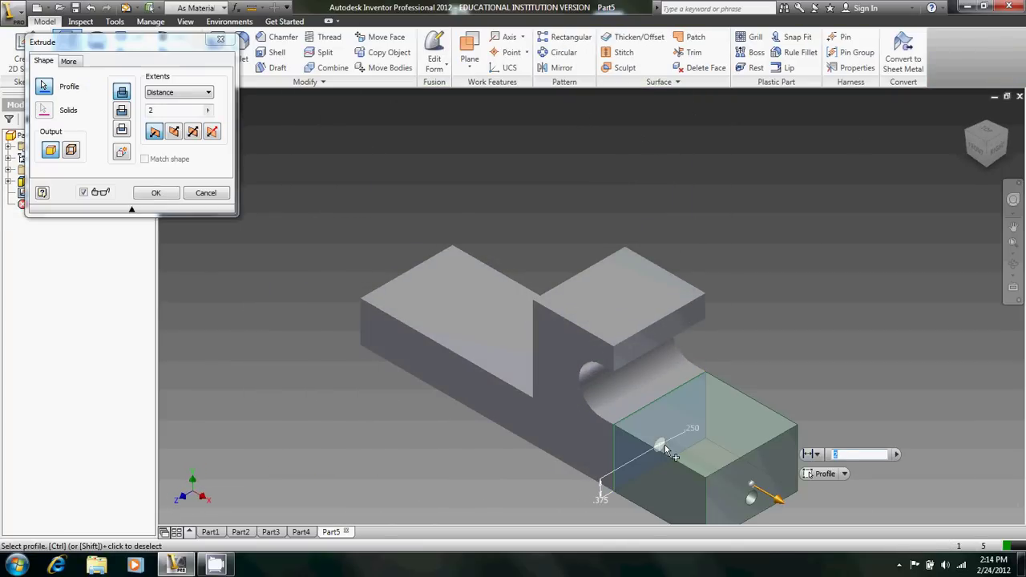
{"action": "key", "text": "Escape"}
Cut the 0.25 in circle 0.5 in deep into the end face
{"action": "key", "text": "e"}
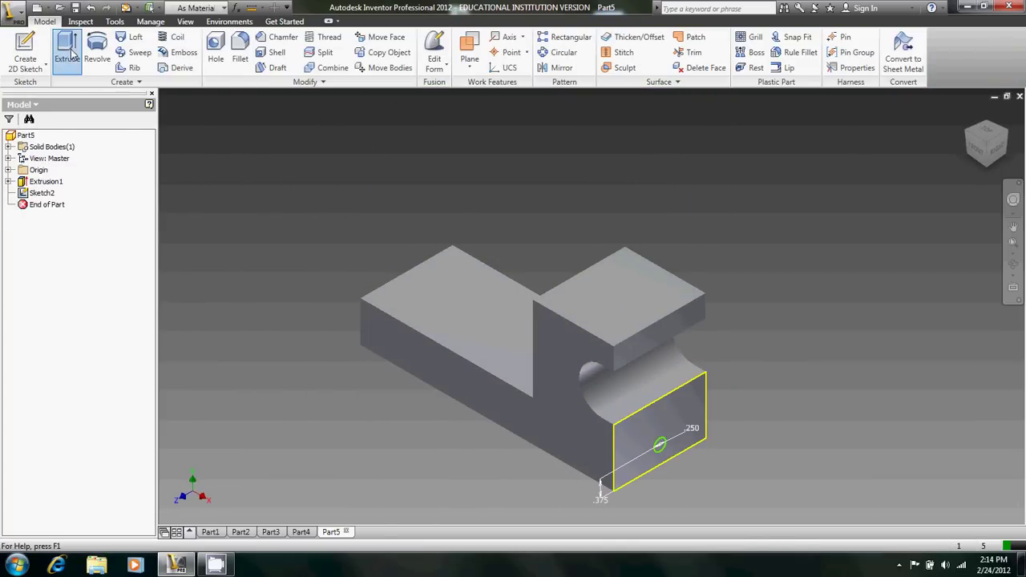
{"action": "left_click", "coordinate": [658, 444]}
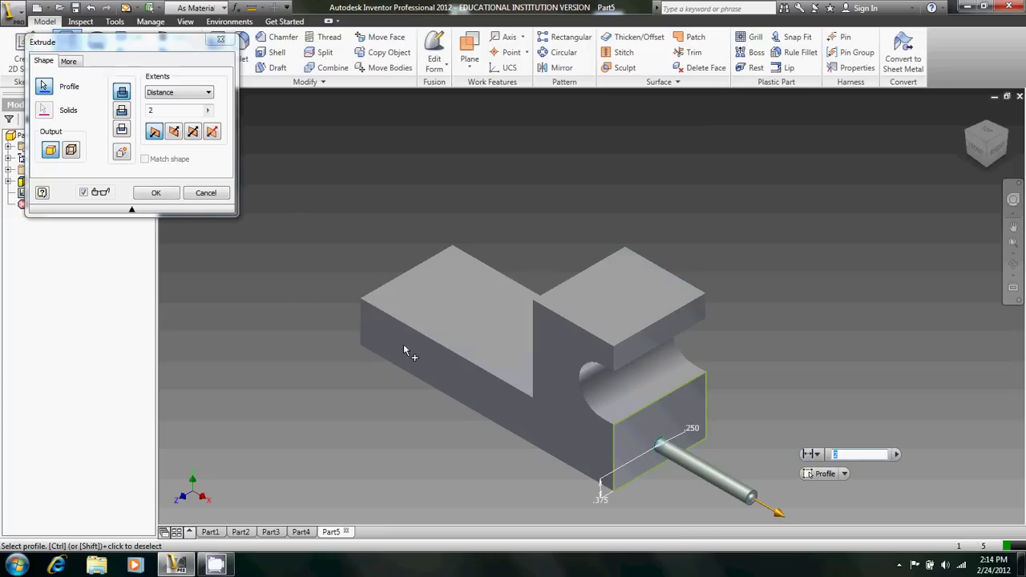
{"action": "left_click", "coordinate": [171, 129]}
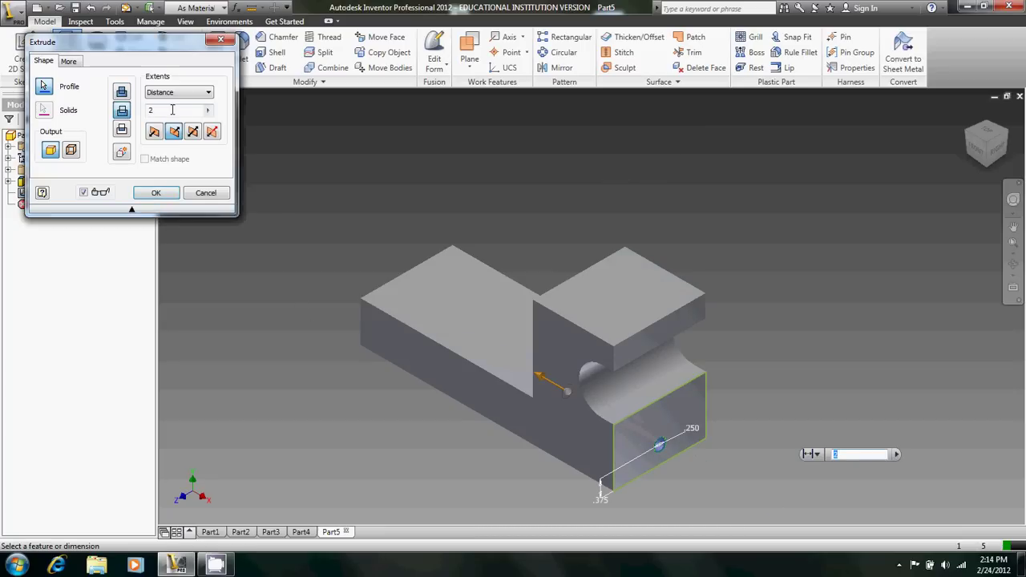
{"action": "type", "text": ".5"}
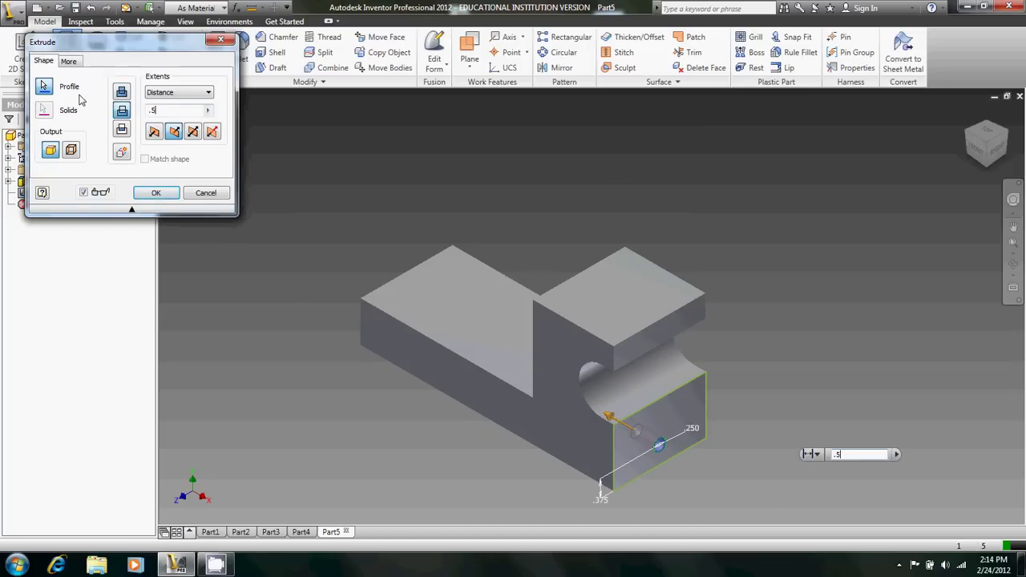
{"action": "key", "text": "Return"}
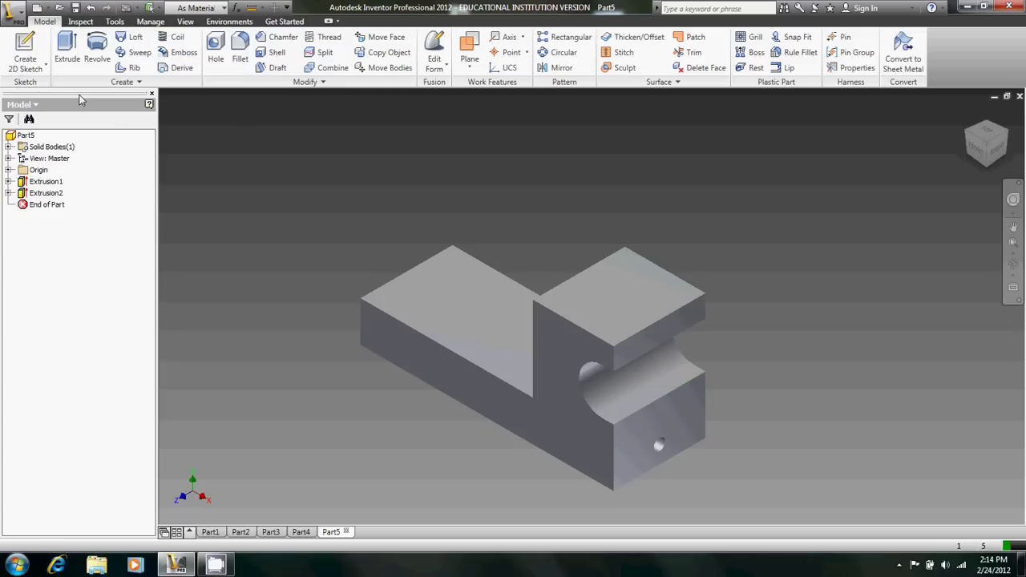
Start a sketch on the end face below the notch and project the upper end face and the rounded notch surface into it
{"action": "left_click", "coordinate": [31, 47]}
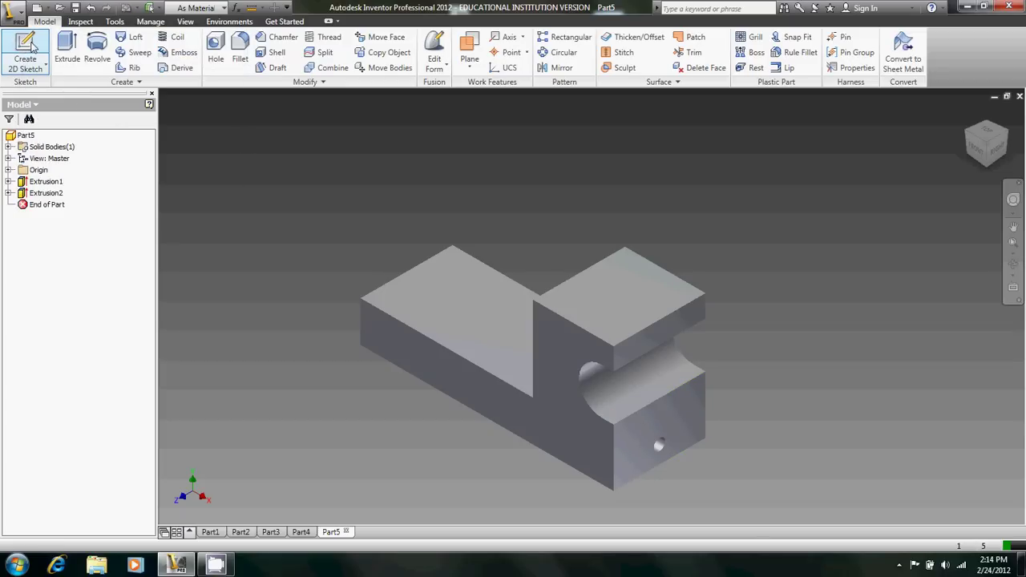
{"action": "left_click", "coordinate": [692, 416]}
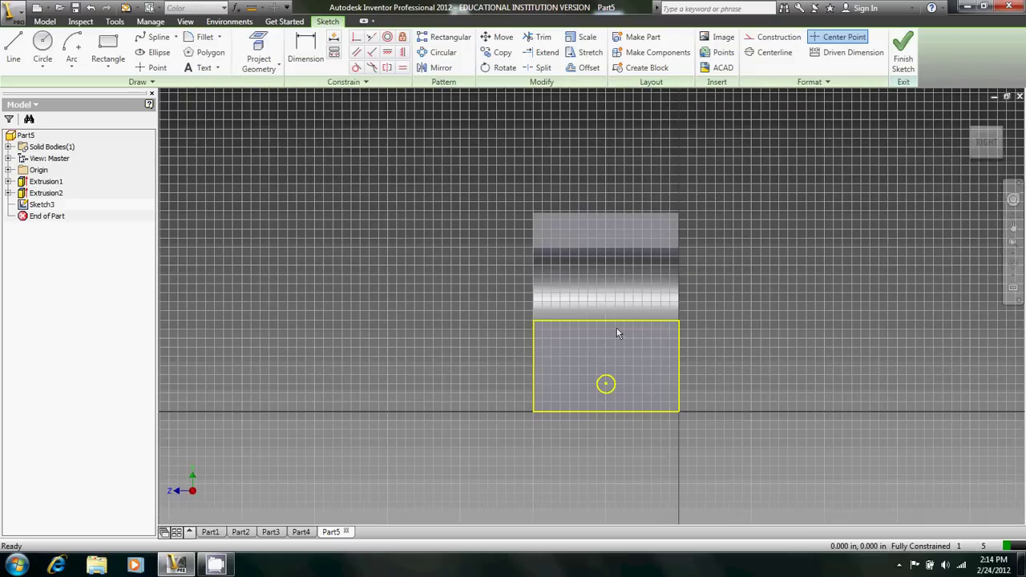
{"action": "left_click", "coordinate": [258, 55]}
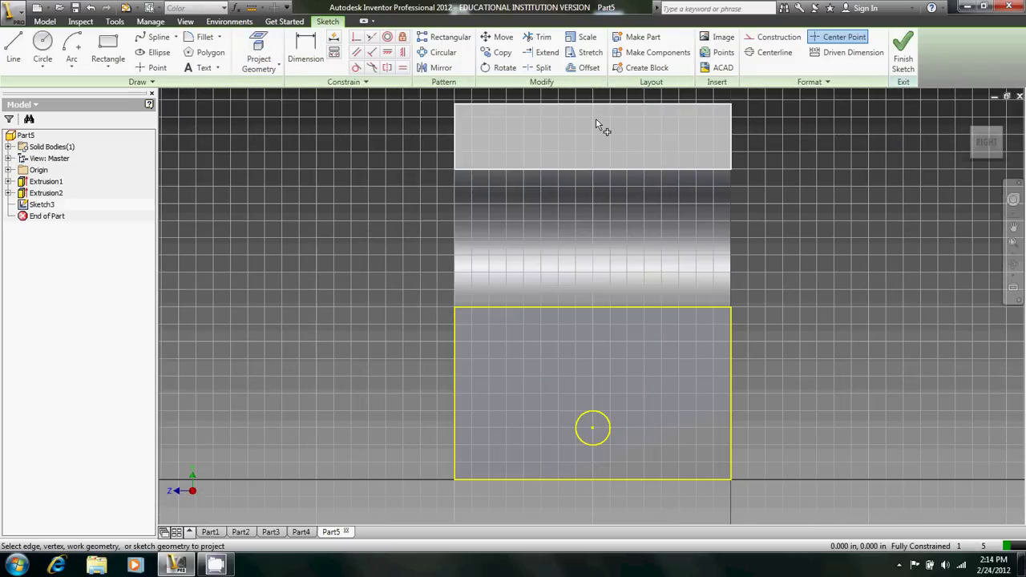
{"action": "left_click", "coordinate": [591, 133]}
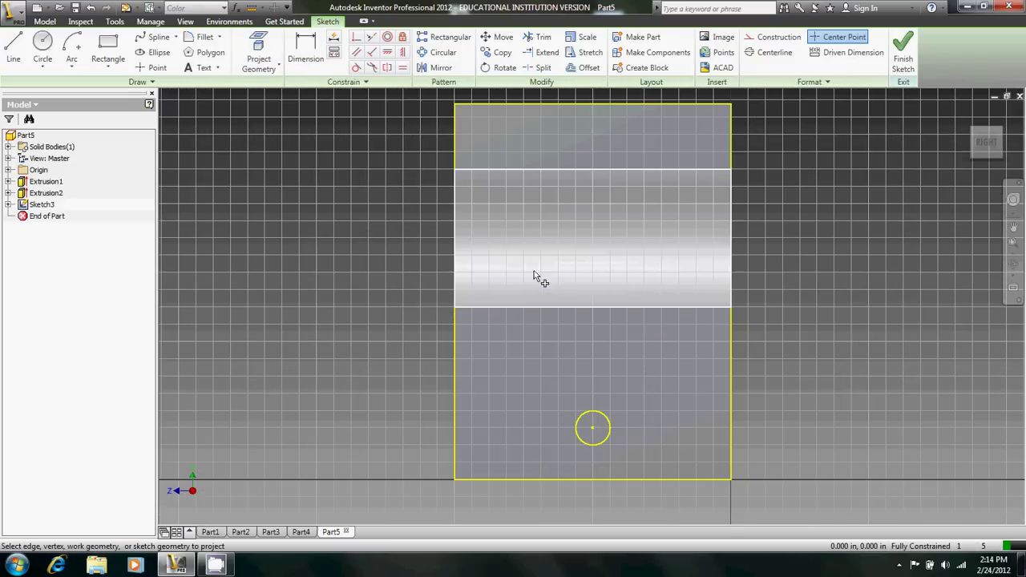
{"action": "left_click", "coordinate": [559, 276]}
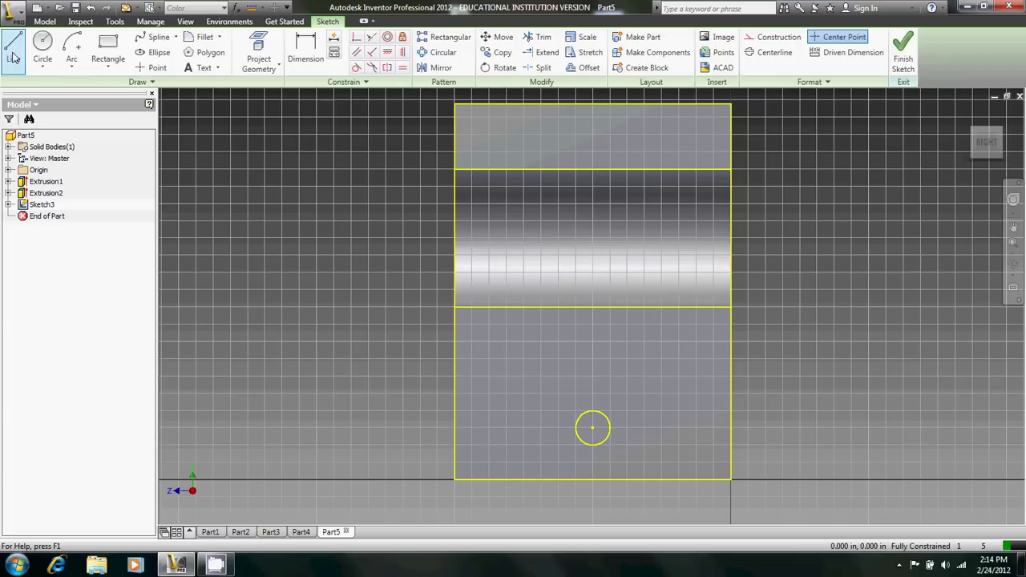
Draw a centre-point arc of 2.35 in radius about the small hole's centre, spanning past both sides of the upper end face
{"action": "left_click", "coordinate": [72, 49]}
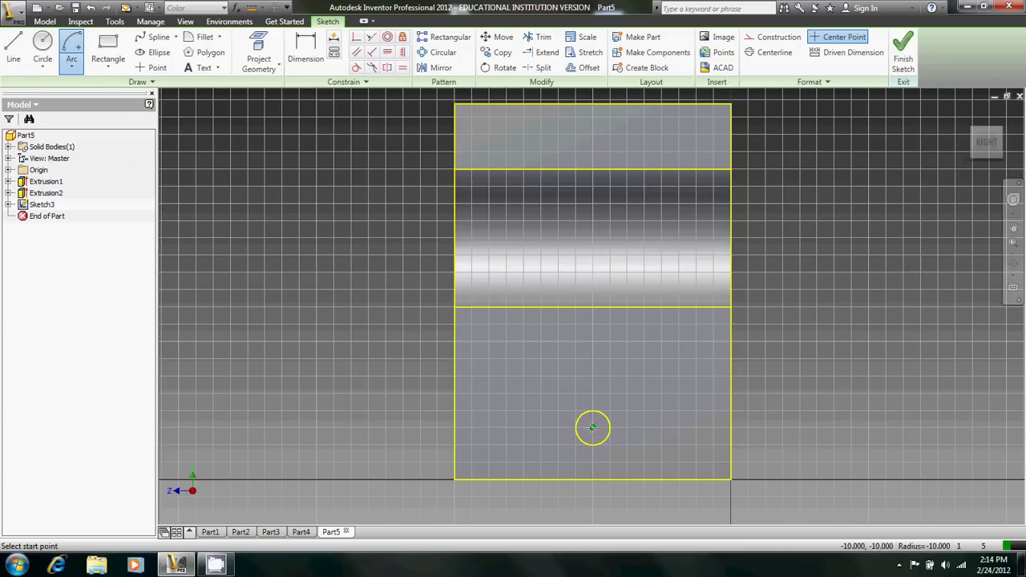
{"action": "left_click", "coordinate": [592, 428]}
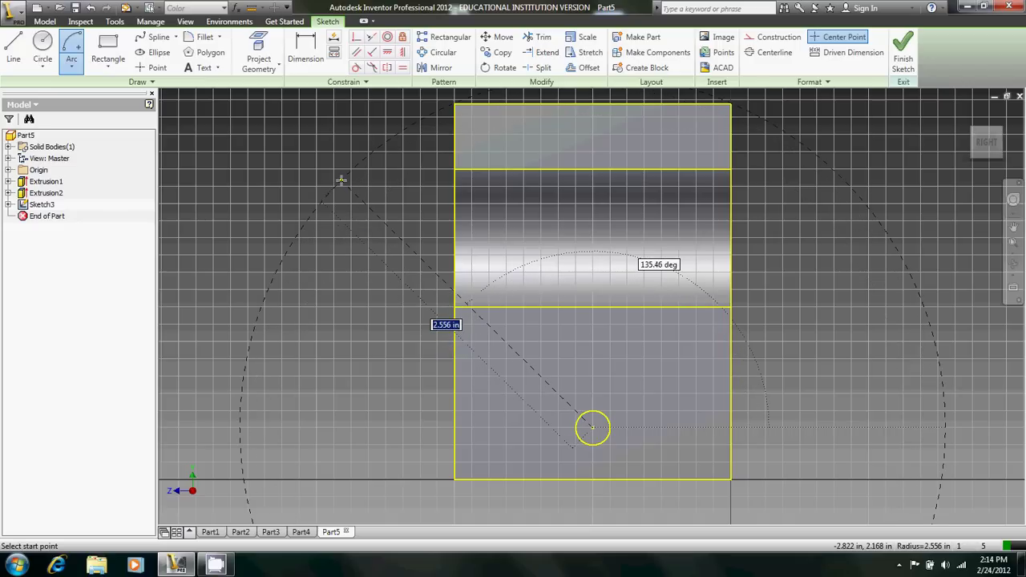
{"action": "type", "text": "2.46"}
{"action": "key", "text": "Return"}
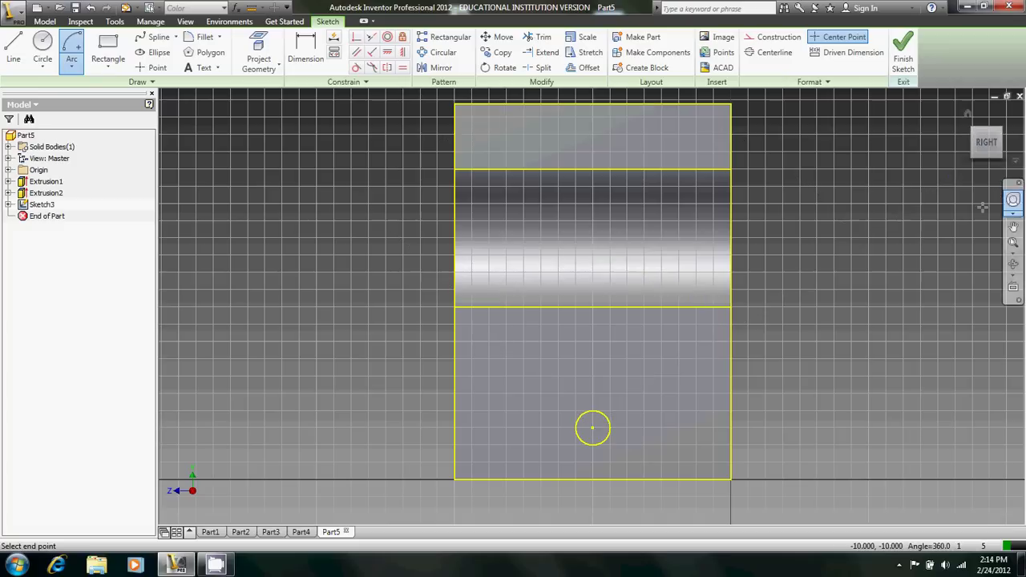
{"action": "left_click", "coordinate": [843, 218]}
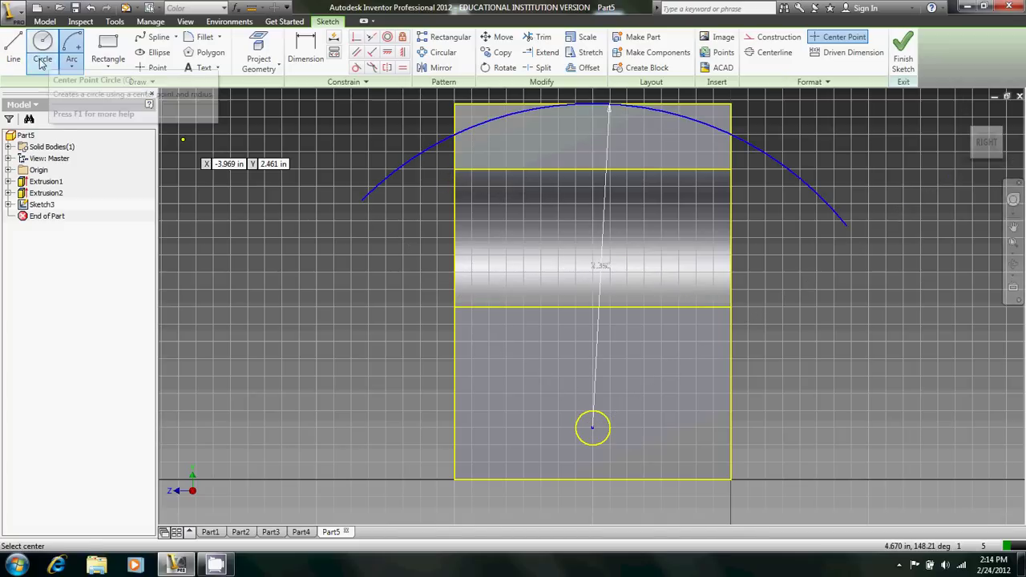
Draw a vertical line about 0.22 in long from the arc to the upper face's corner on the positive Z side
{"action": "left_click", "coordinate": [14, 55]}
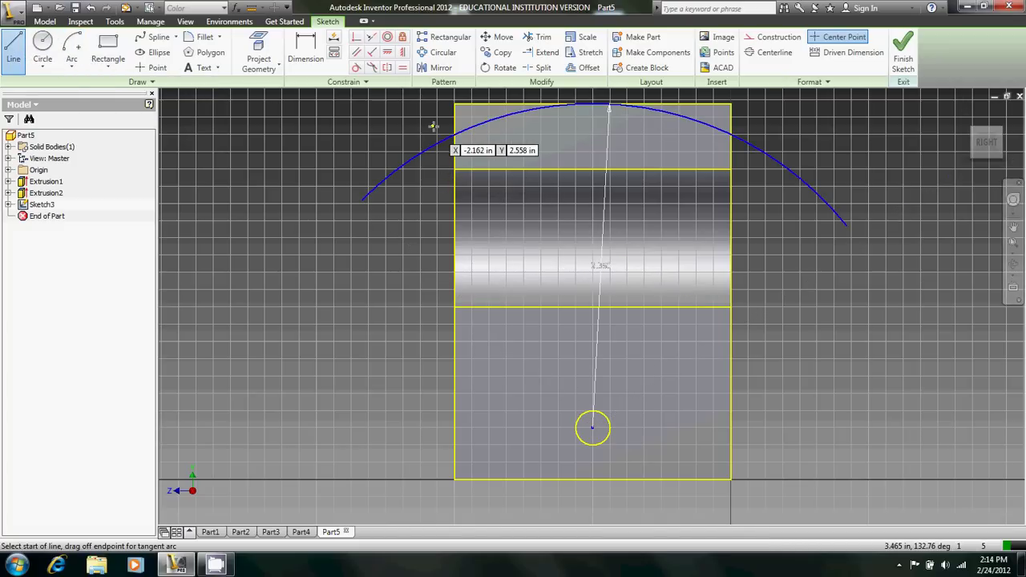
{"action": "scroll", "coordinate": [436, 127], "scroll_direction": "up", "scroll_amount": 3}
{"action": "left_click", "coordinate": [471, 142]}
{"action": "scroll", "coordinate": [471, 143], "scroll_direction": "down", "scroll_amount": 5}
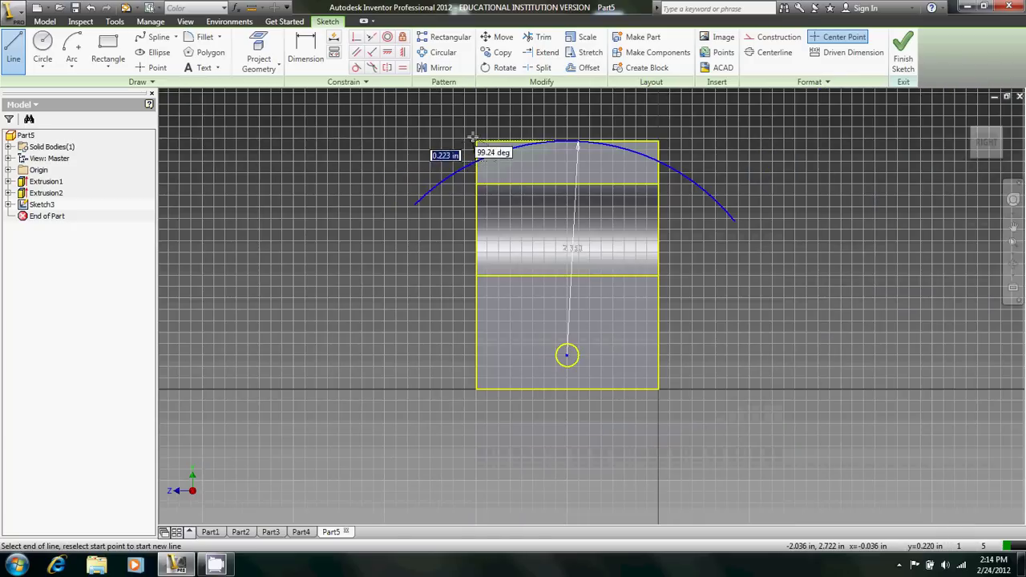
{"action": "scroll", "coordinate": [475, 145], "scroll_direction": "up", "scroll_amount": 8}
{"action": "left_click", "coordinate": [505, 188]}
{"action": "scroll", "coordinate": [398, 167], "scroll_direction": "down", "scroll_amount": 6}
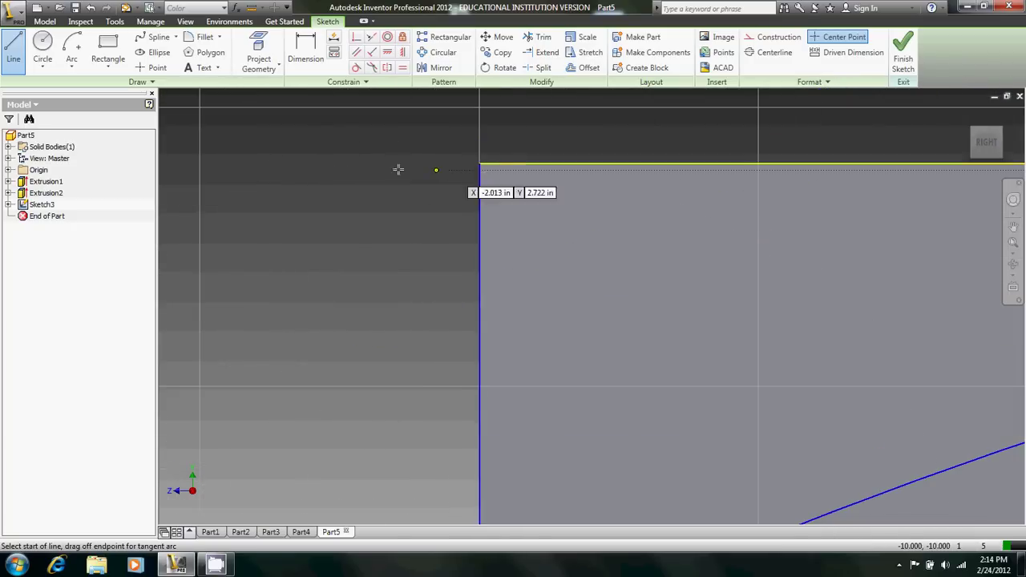
Draw the matching vertical line from the upper face's opposite corner down to the arc, and finish the sketch
{"action": "scroll", "coordinate": [555, 159], "scroll_direction": "up", "scroll_amount": 6}
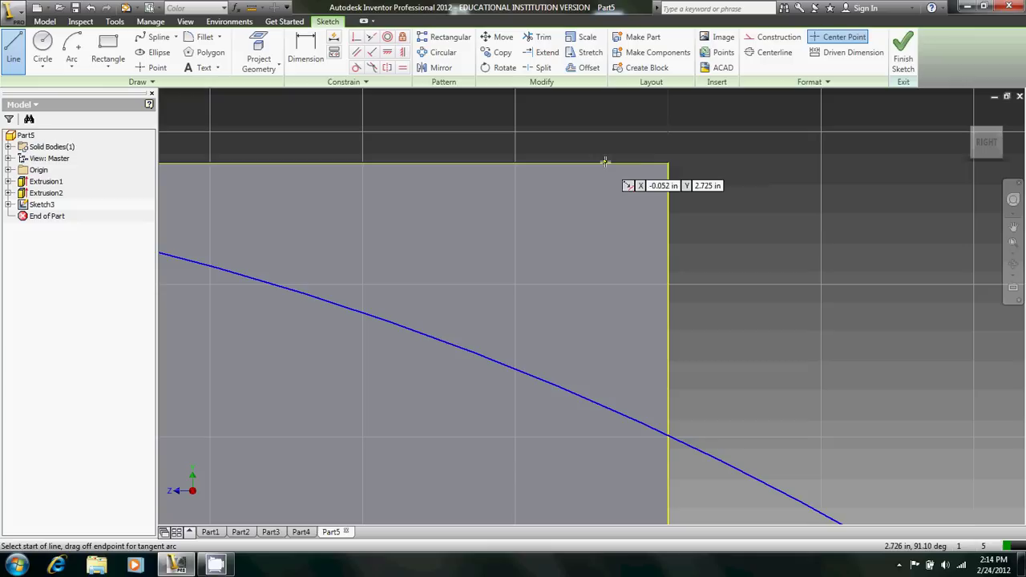
{"action": "left_click", "coordinate": [666, 162]}
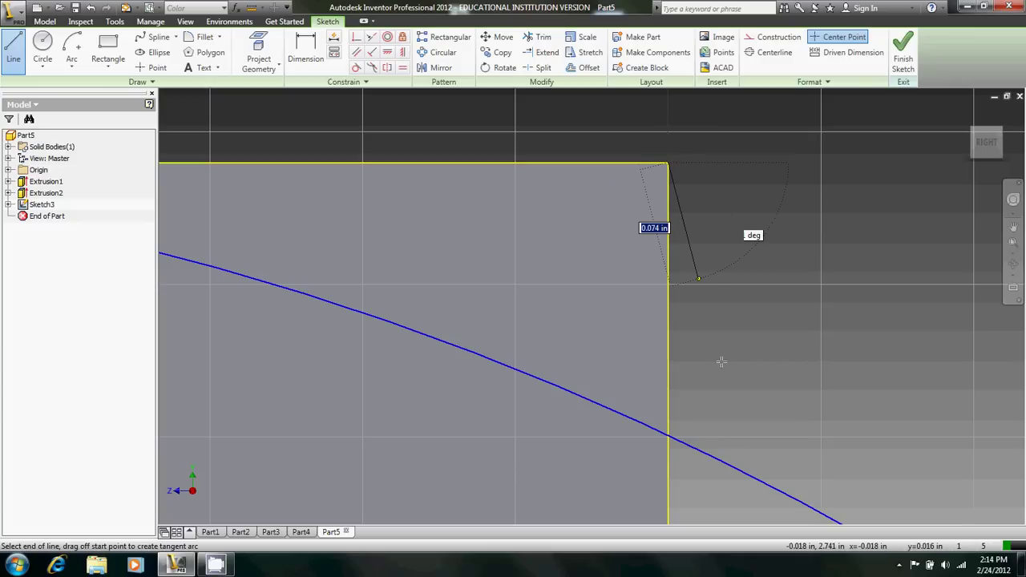
{"action": "left_click", "coordinate": [670, 436]}
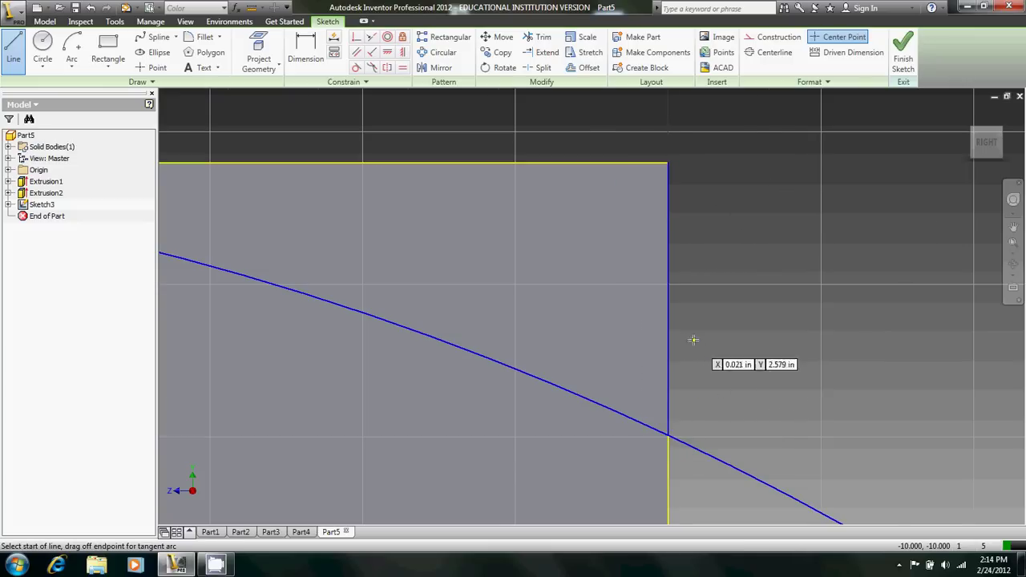
{"action": "scroll", "coordinate": [694, 341], "scroll_direction": "down", "scroll_amount": 4}
{"action": "scroll", "coordinate": [705, 336], "scroll_direction": "down", "scroll_amount": 4}
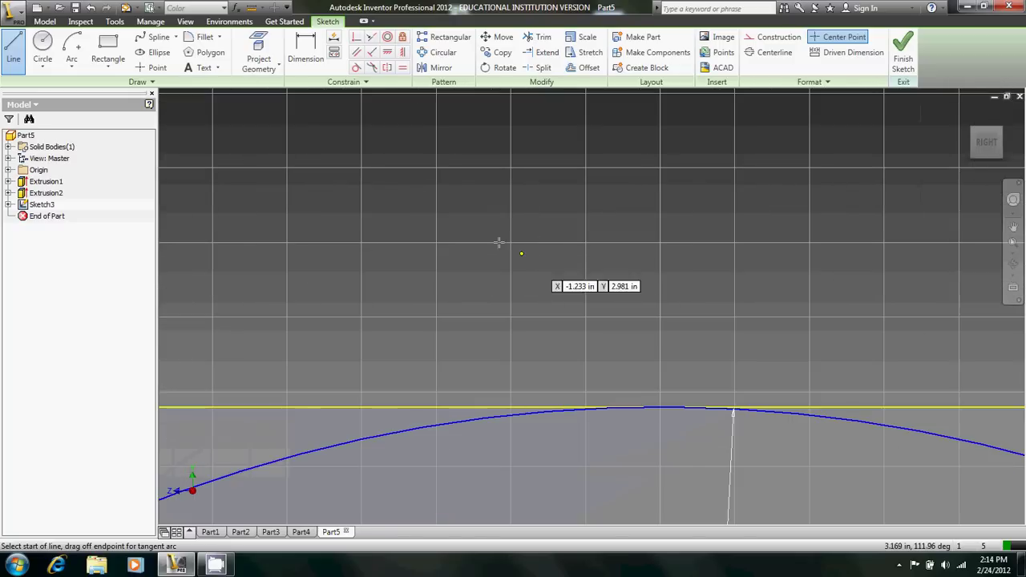
{"action": "left_click", "coordinate": [904, 50]}
Extrude the two corner areas above the arc as a cut through all, rounding the top of the raised block
{"action": "left_click", "coordinate": [95, 50]}
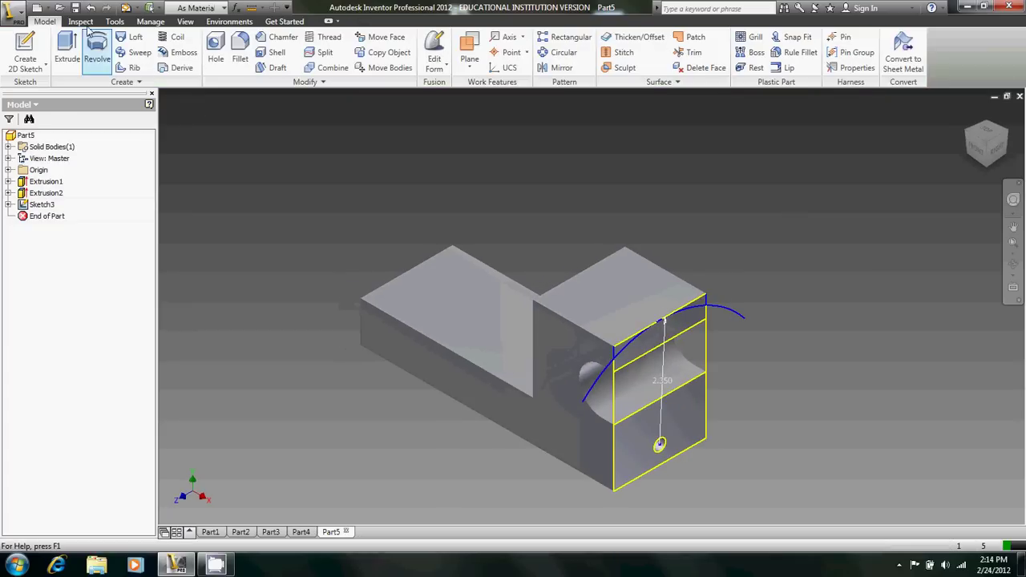
{"action": "left_click", "coordinate": [621, 344]}
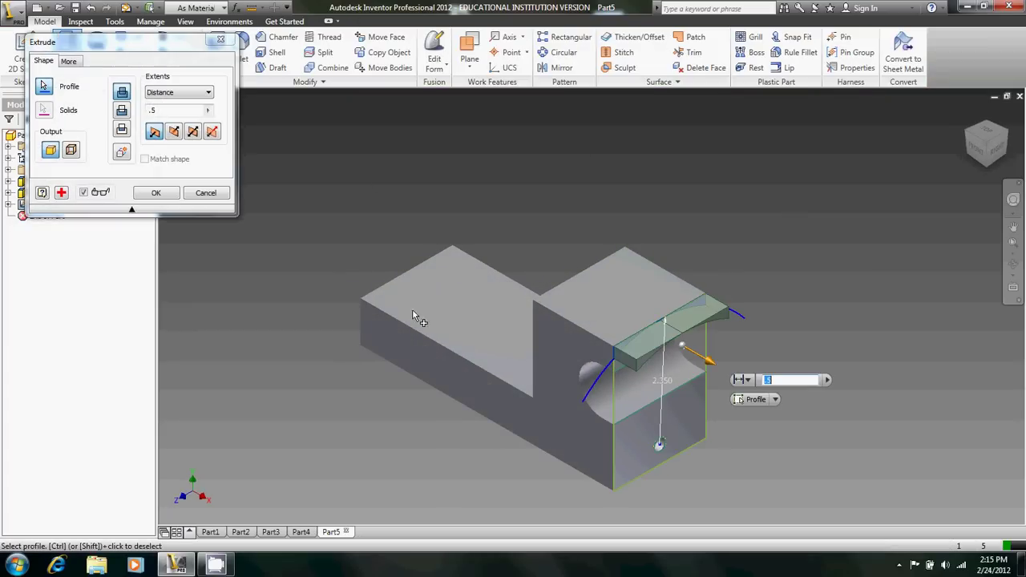
{"action": "left_click", "coordinate": [174, 130]}
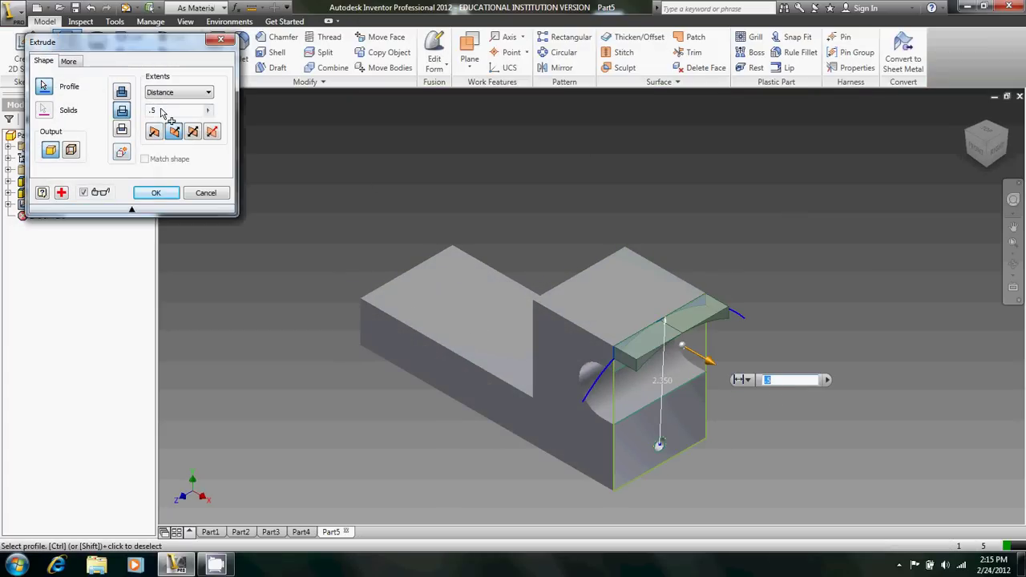
{"action": "left_click", "coordinate": [207, 92]}
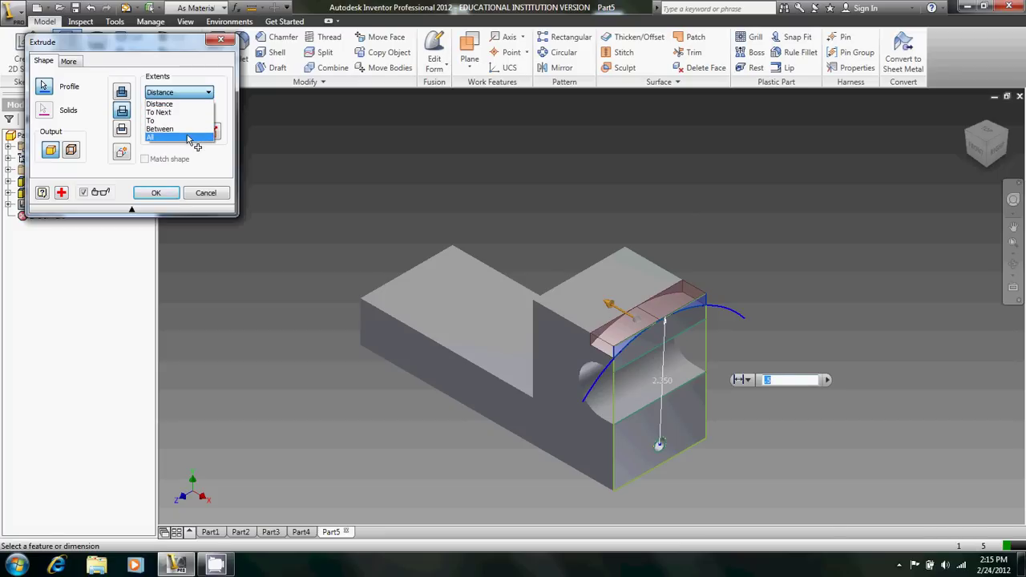
{"action": "left_click", "coordinate": [189, 138]}
{"action": "left_click", "coordinate": [156, 192]}
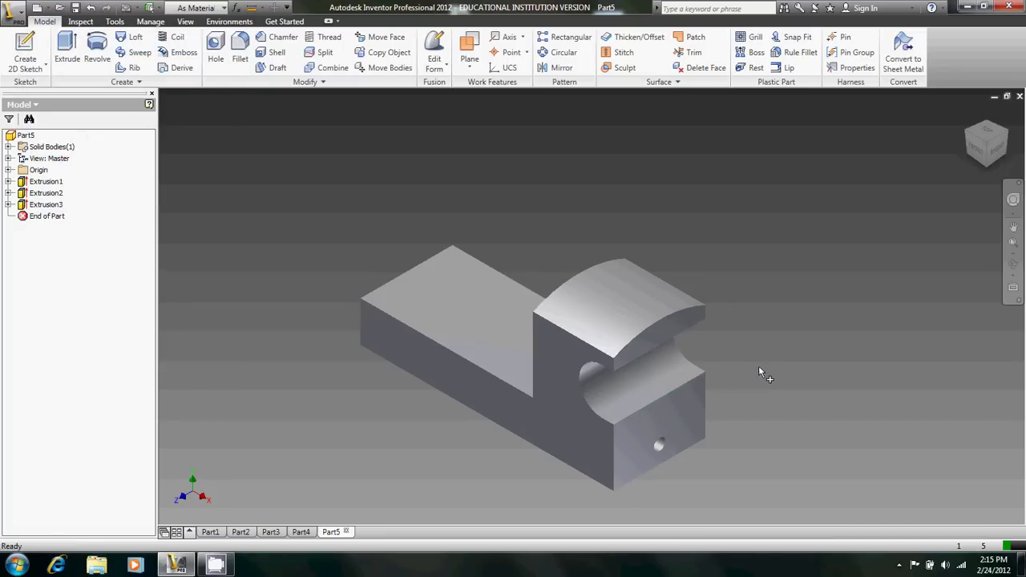
Start a sketch on the block's upright face above the low step and draw a circle about 1.61 in in diameter, centred across its width
{"action": "middle_click_drag", "start_coordinate": [763, 394], "coordinate": [687, 379], "text": "shift"}
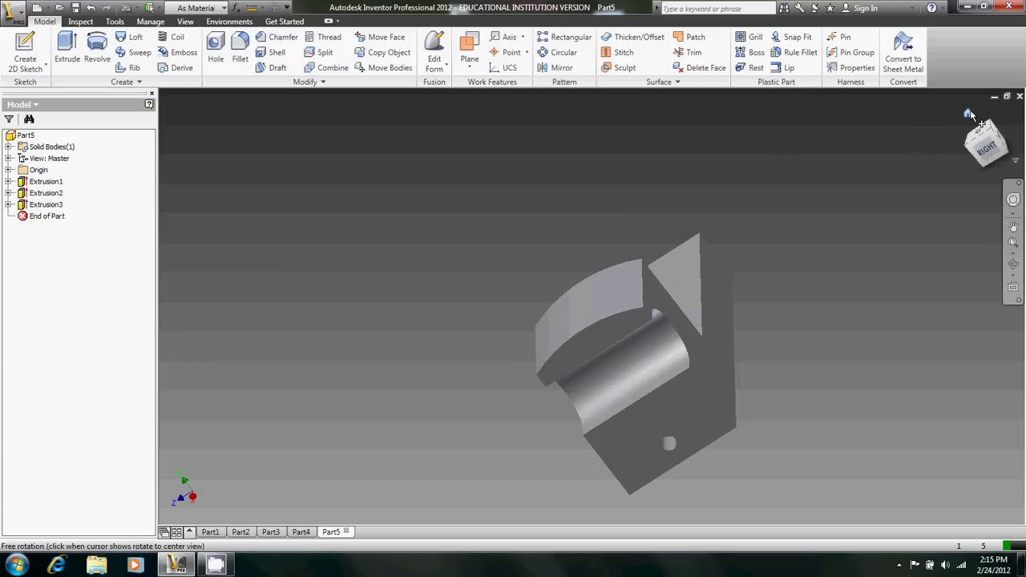
{"action": "left_click", "coordinate": [968, 114]}
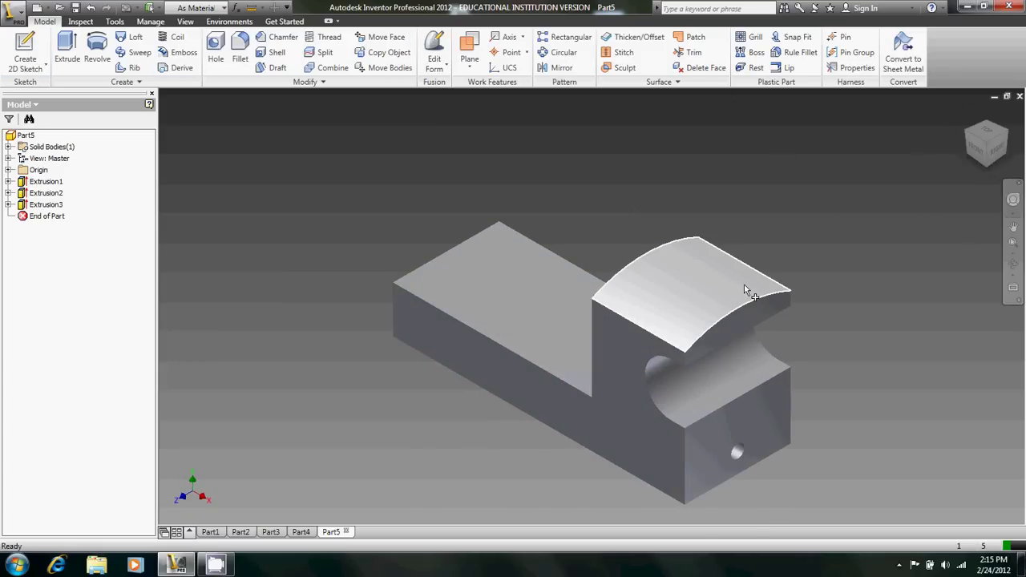
{"action": "left_click", "coordinate": [968, 150]}
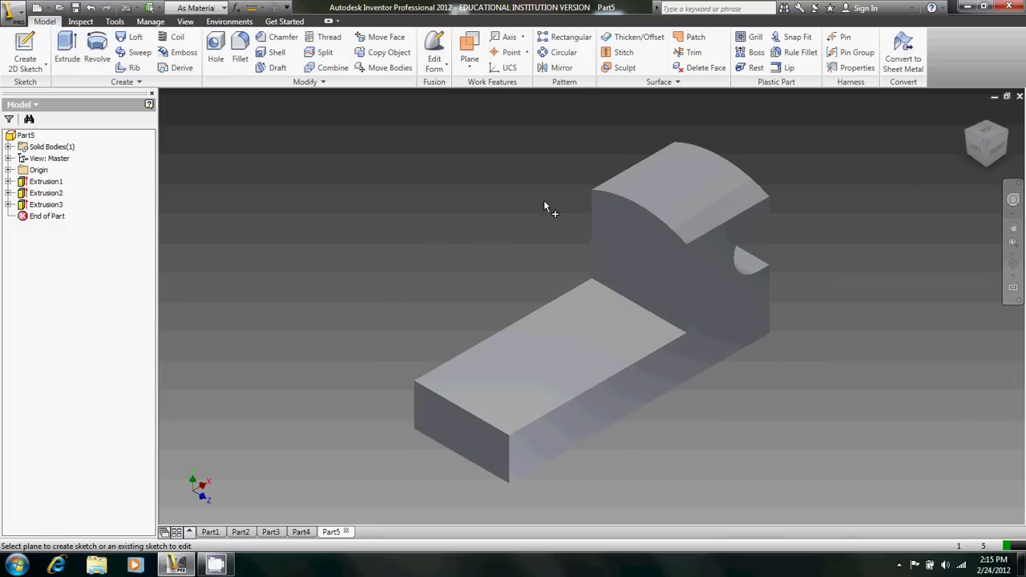
{"action": "left_click", "coordinate": [691, 253]}
{"action": "left_click", "coordinate": [42, 48]}
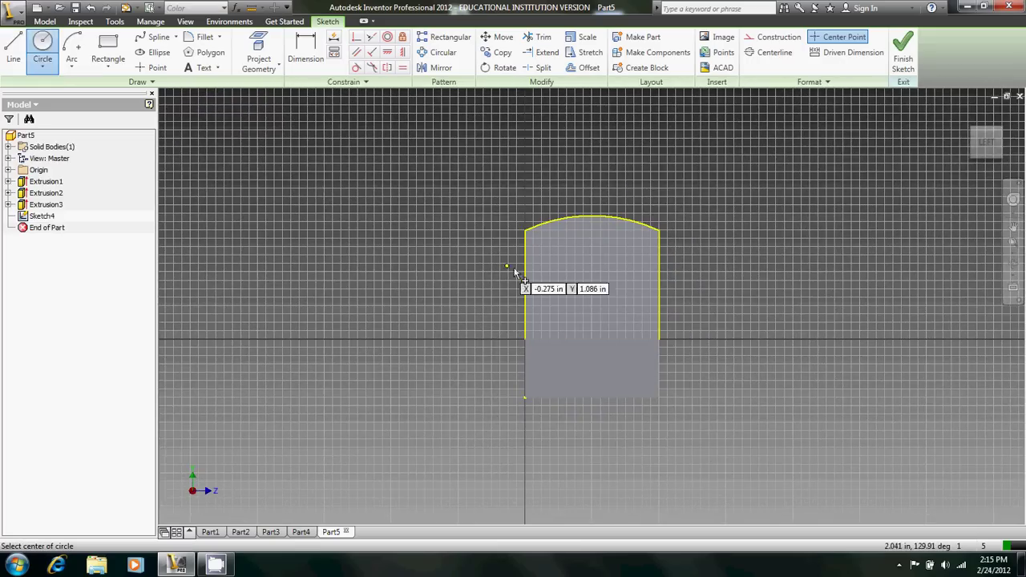
{"action": "left_click", "coordinate": [591, 285]}
{"action": "left_click", "coordinate": [644, 294]}
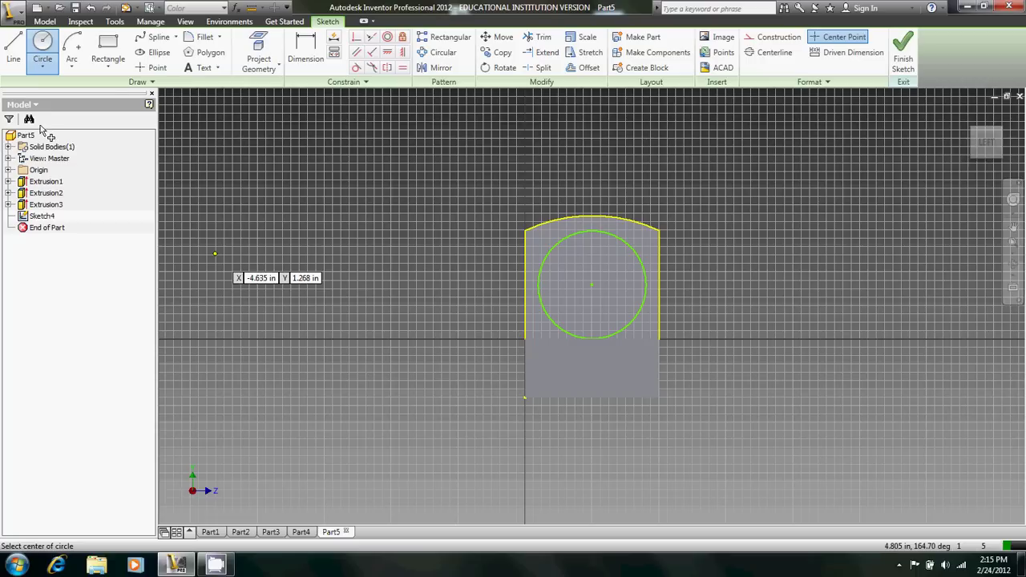
Dimension the large circle's diameter to 1.5 in
{"action": "left_click", "coordinate": [305, 49]}
{"action": "left_click", "coordinate": [640, 312]}
{"action": "left_click", "coordinate": [726, 304]}
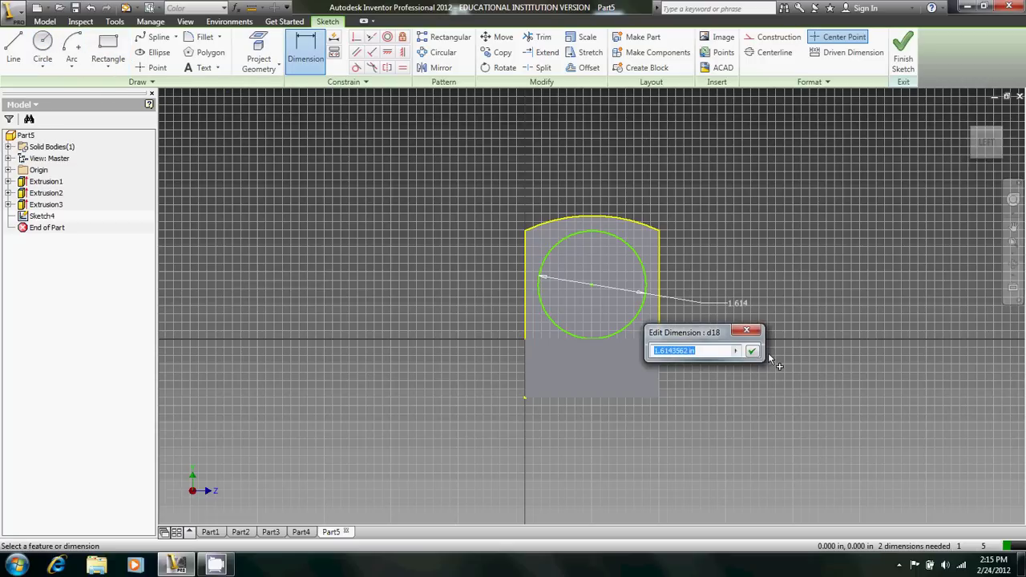
{"action": "type", "text": ".7582"}
{"action": "key", "text": "BackSpace"}
{"action": "type", "text": "*2"}
{"action": "key", "text": "Left"}
{"action": "key", "text": "Left"}
{"action": "key", "text": "Left"}
{"action": "key", "text": "Delete"}
{"action": "key", "text": "Return"}
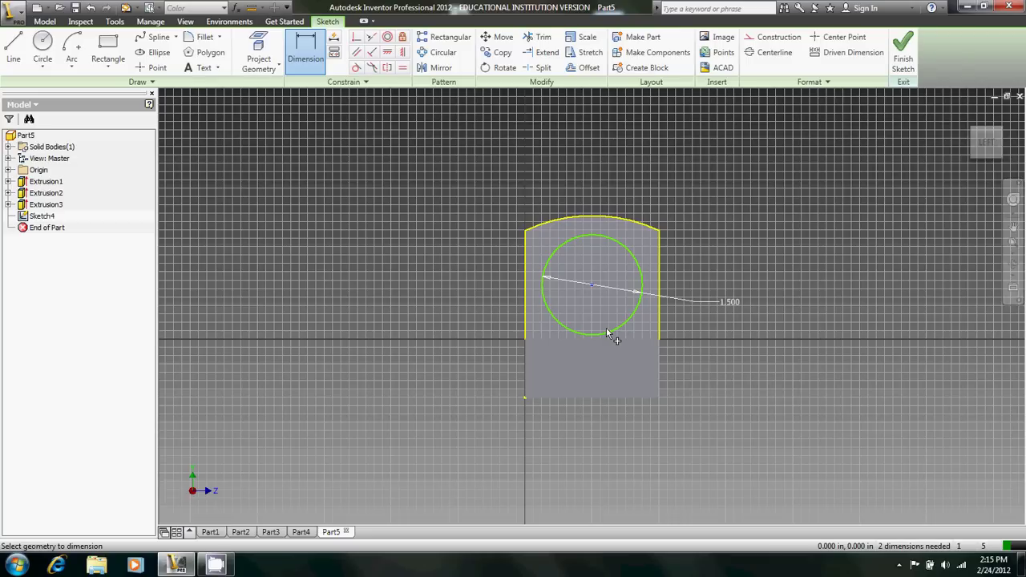
Dimension the large circle's centre 1.38 in above the part's bottom edge
{"action": "left_click", "coordinate": [610, 396]}
{"action": "left_click", "coordinate": [433, 370]}
{"action": "type", "text": "1.38"}
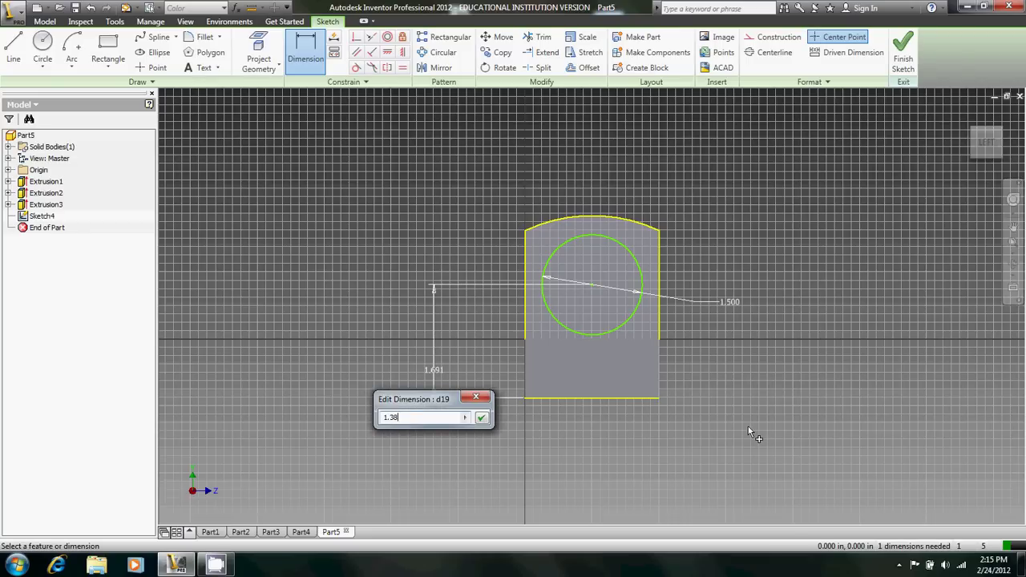
{"action": "key", "text": "Return"}
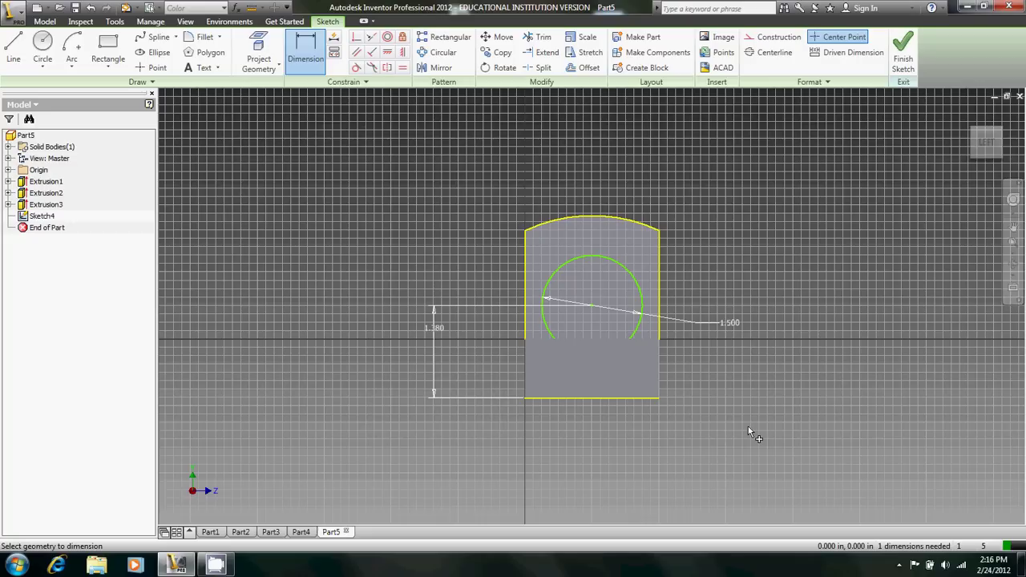
Dimension the large circle's centre 1 in from the right vertical edge of the face and finish the sketch
{"action": "double_click", "coordinate": [593, 306]}
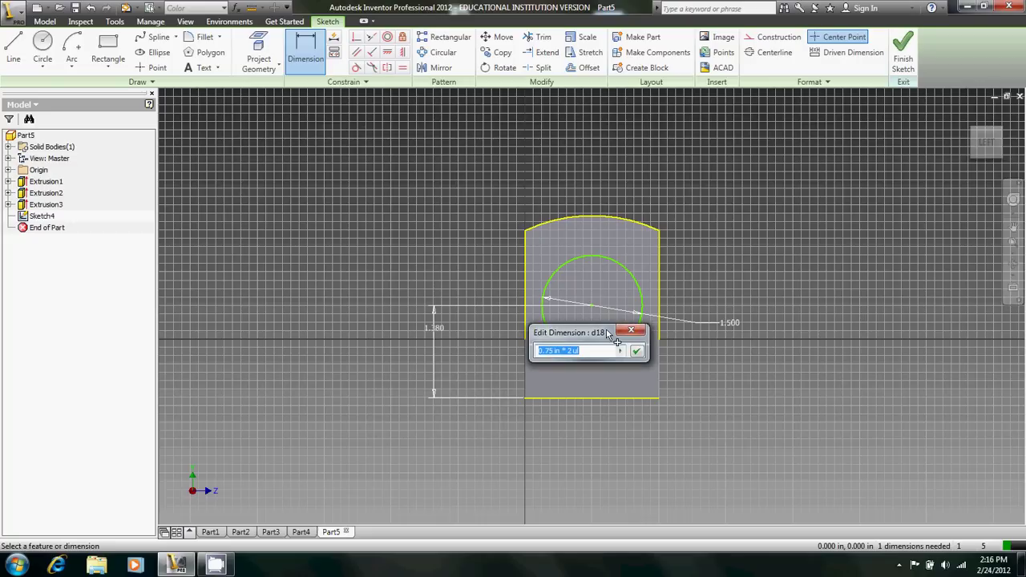
{"action": "key", "text": "Return"}
{"action": "scroll", "coordinate": [628, 277], "scroll_direction": "down", "scroll_amount": 5}
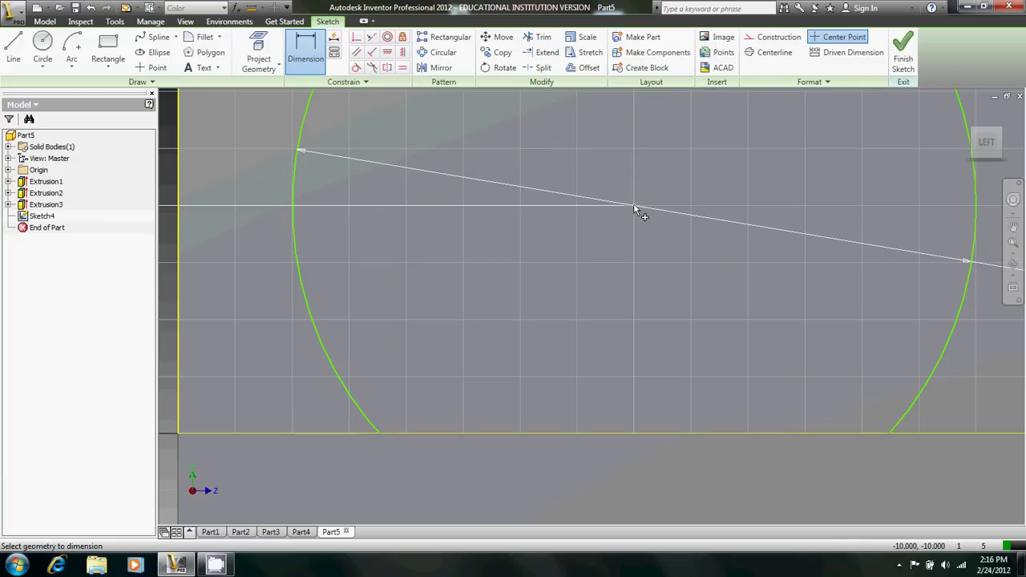
{"action": "scroll", "coordinate": [634, 210], "scroll_direction": "up", "scroll_amount": 5}
{"action": "left_click", "coordinate": [649, 248]}
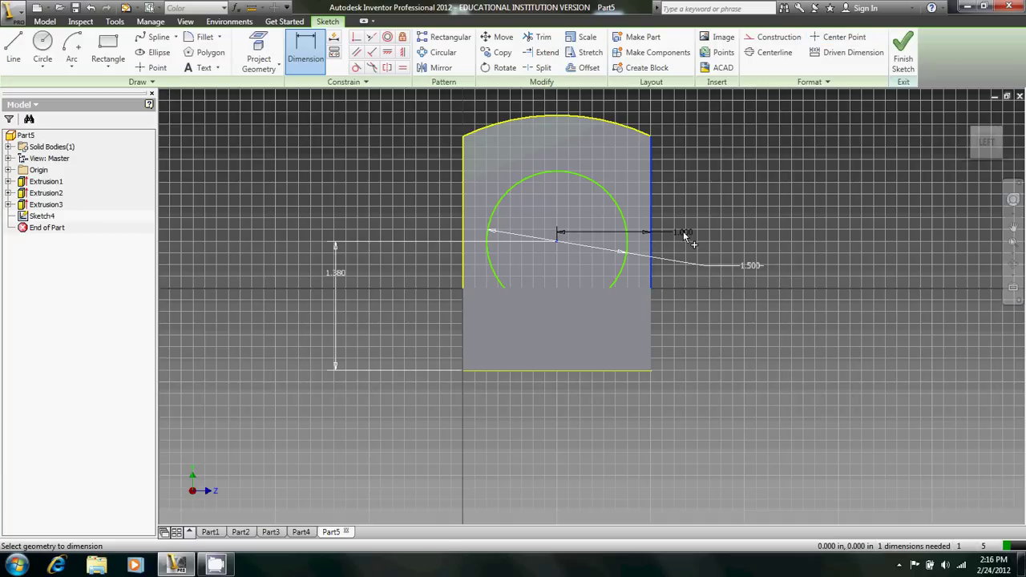
{"action": "left_click", "coordinate": [683, 231]}
{"action": "key", "text": "Return"}
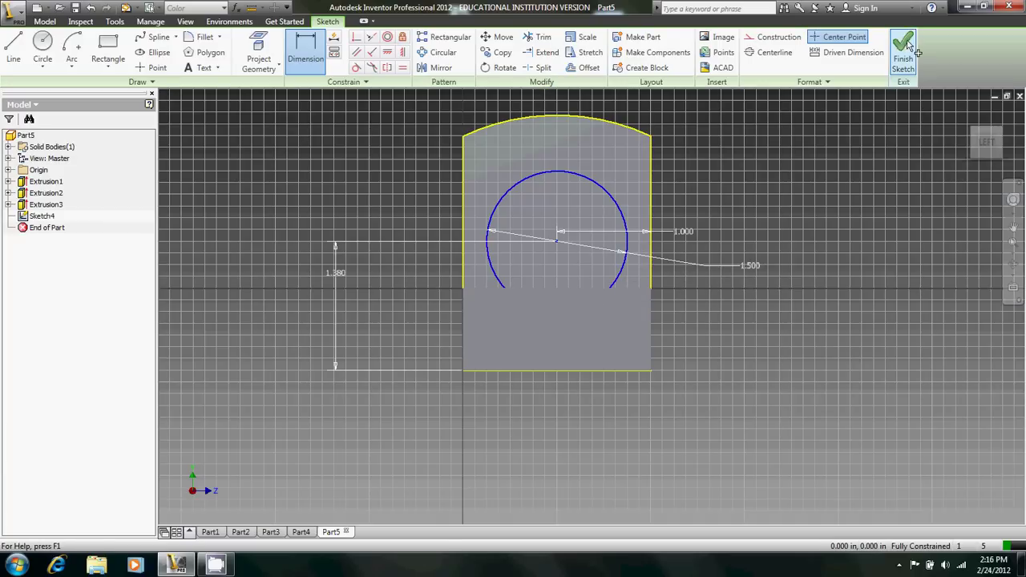
{"action": "left_click", "coordinate": [903, 56]}
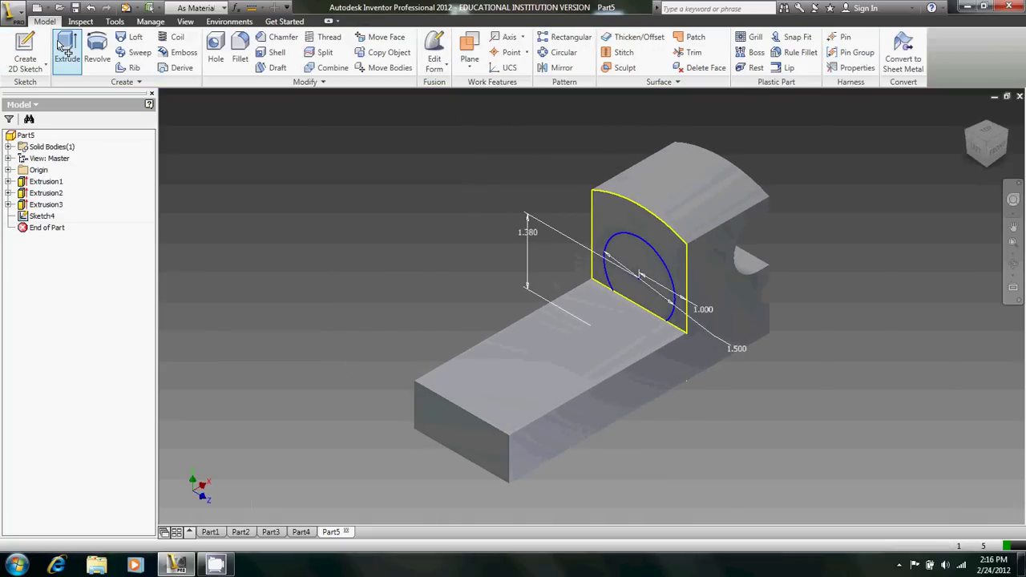
Start extruding the 1.5 in circle by a distance
{"action": "left_click", "coordinate": [67, 50]}
{"action": "left_click", "coordinate": [165, 109]}
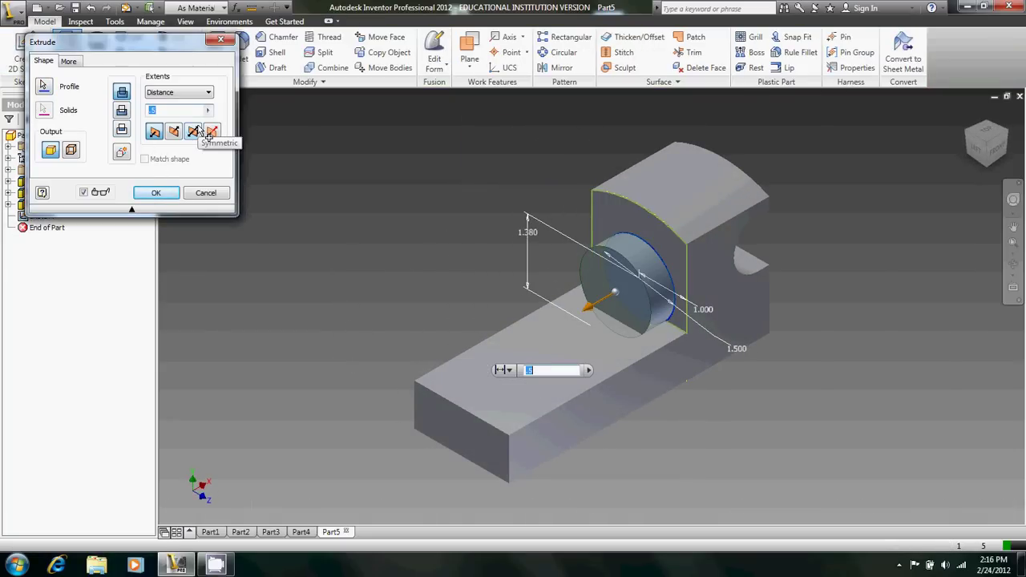
{"action": "left_click", "coordinate": [205, 93]}
{"action": "left_click", "coordinate": [173, 118]}
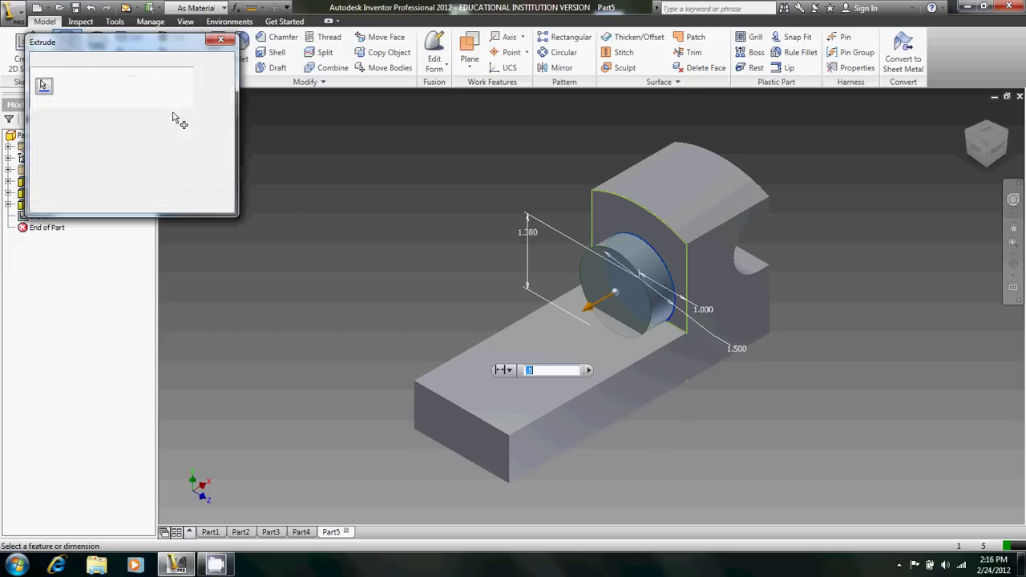
{"action": "left_click", "coordinate": [156, 133]}
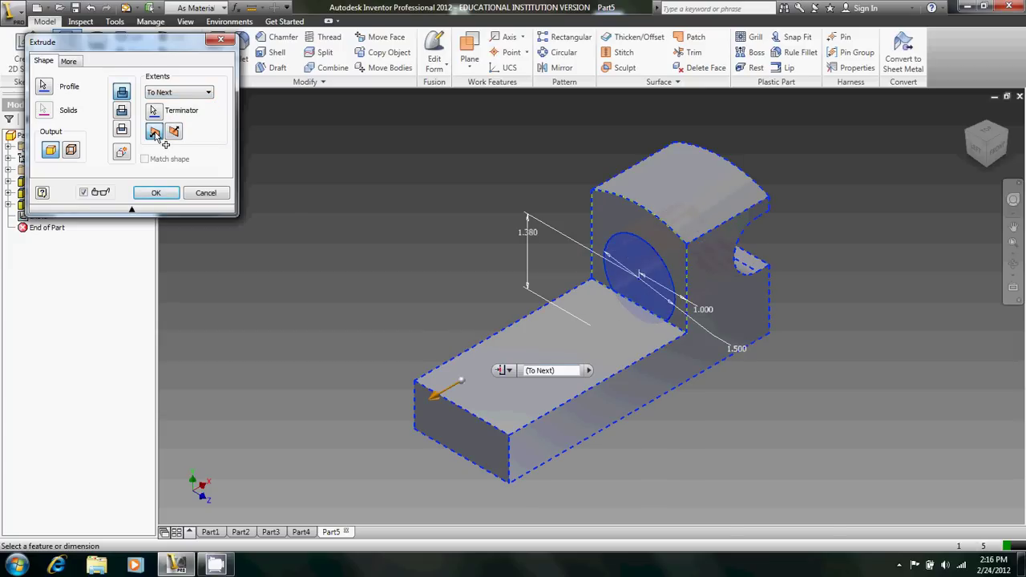
{"action": "left_click", "coordinate": [155, 111]}
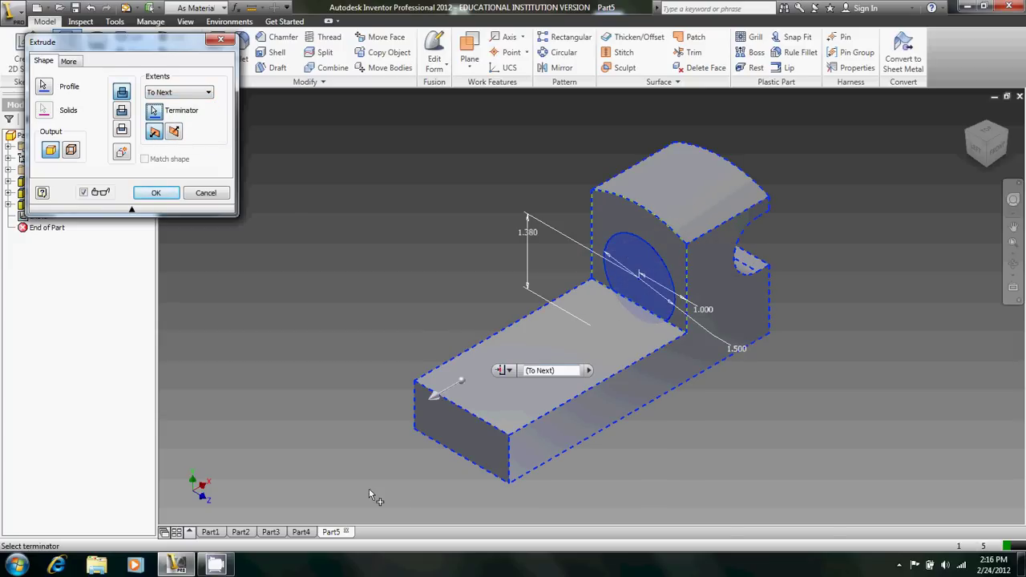
{"action": "left_click", "coordinate": [193, 92]}
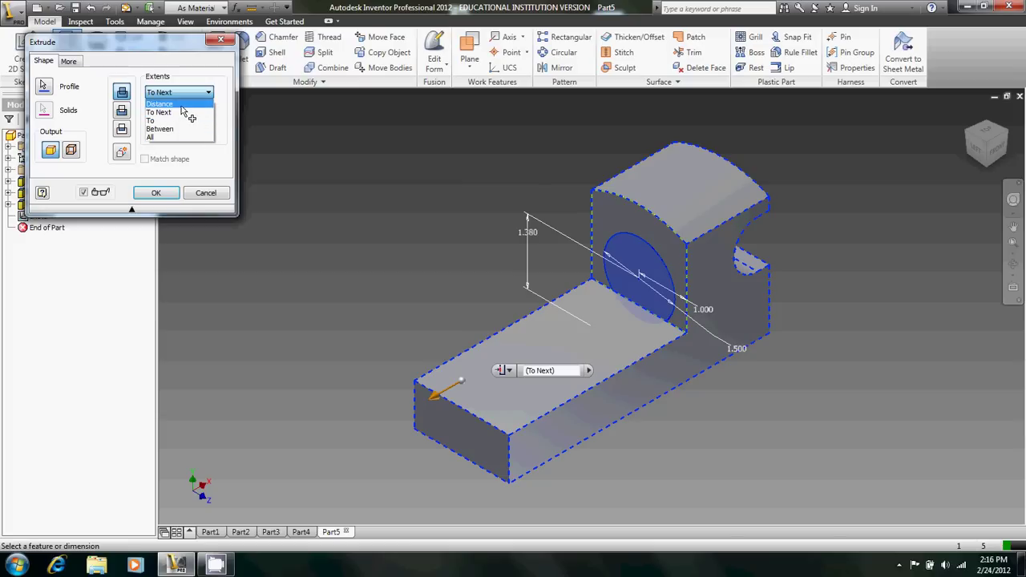
{"action": "left_click", "coordinate": [178, 105]}
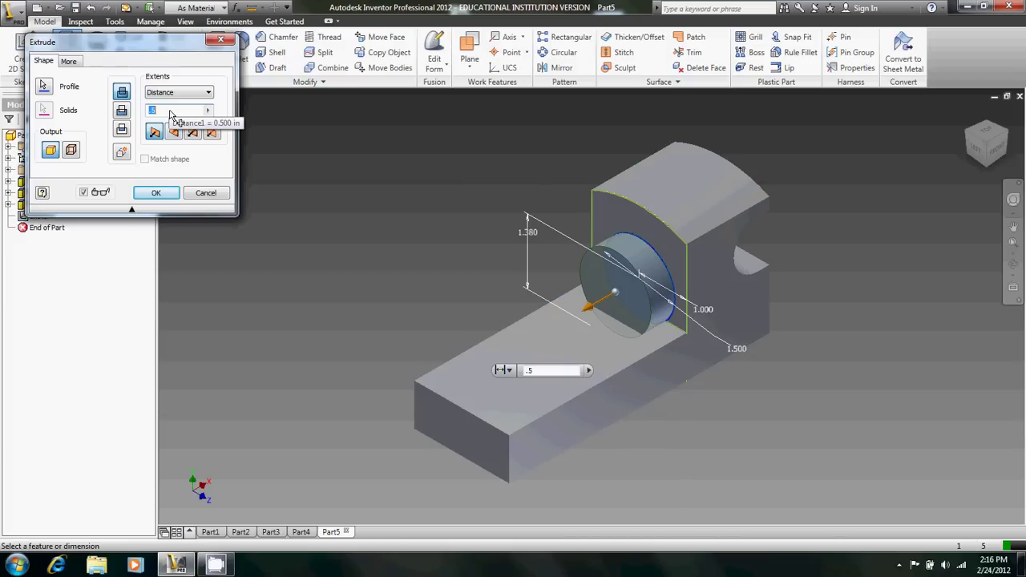
Extrude the circle as a joined cylinder over the low step, with a distance of 5.5-1.75 in
{"action": "type", "text": "5.5"}
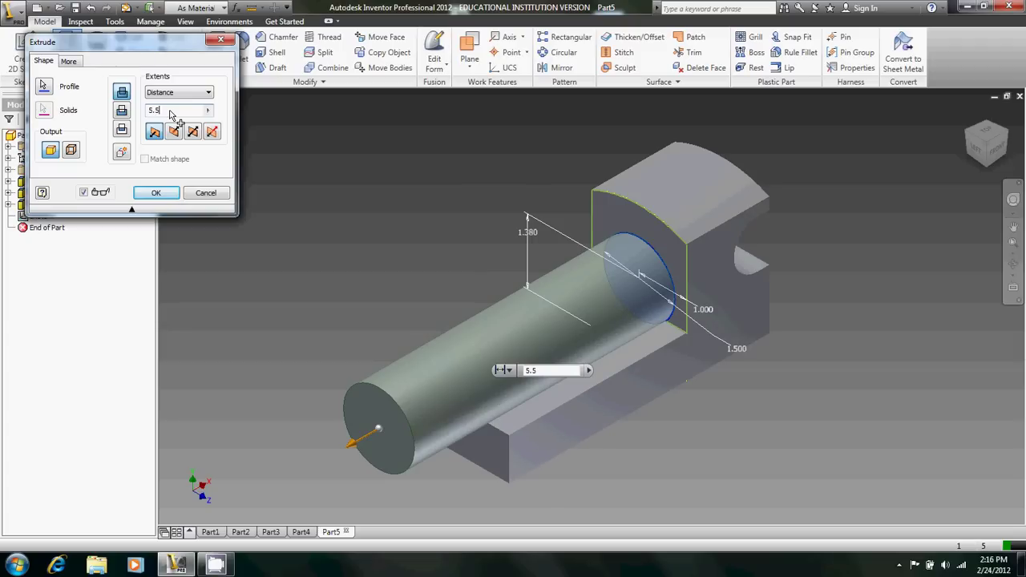
{"action": "type", "text": "-1.75"}
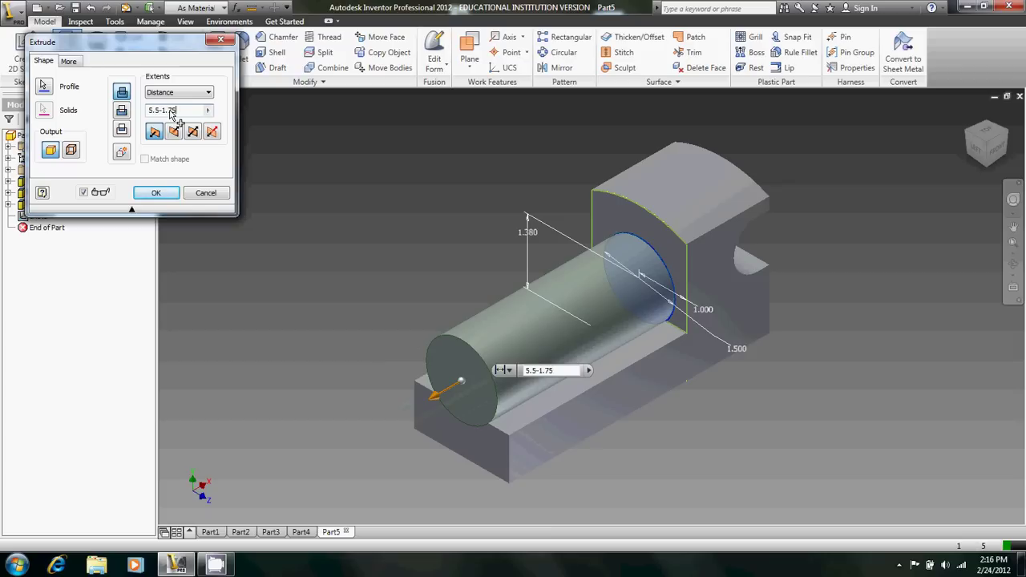
{"action": "key", "text": "F4"}
{"action": "left_click_drag", "start_coordinate": [544, 496], "coordinate": [517, 476]}
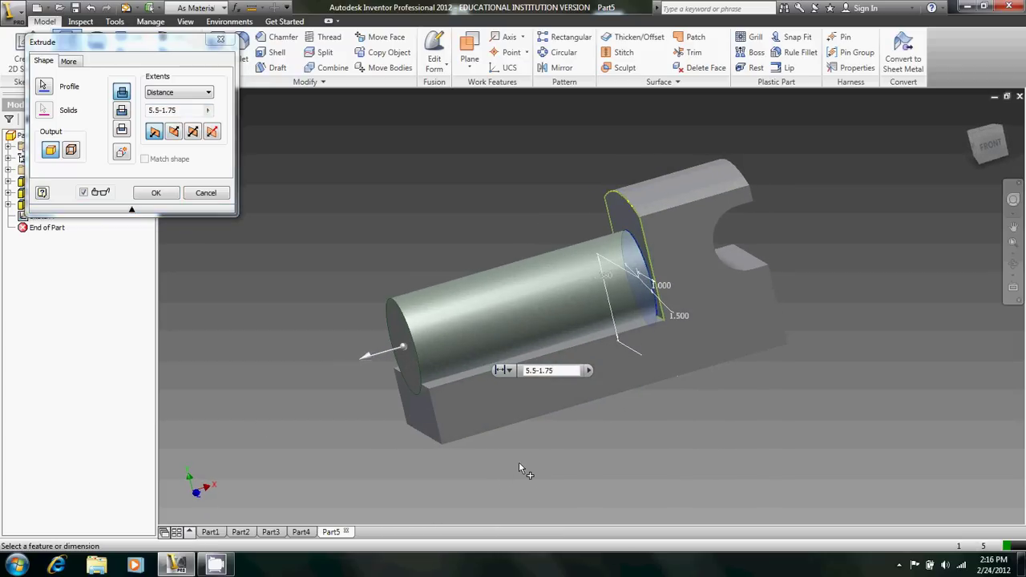
{"action": "key", "text": "Return"}
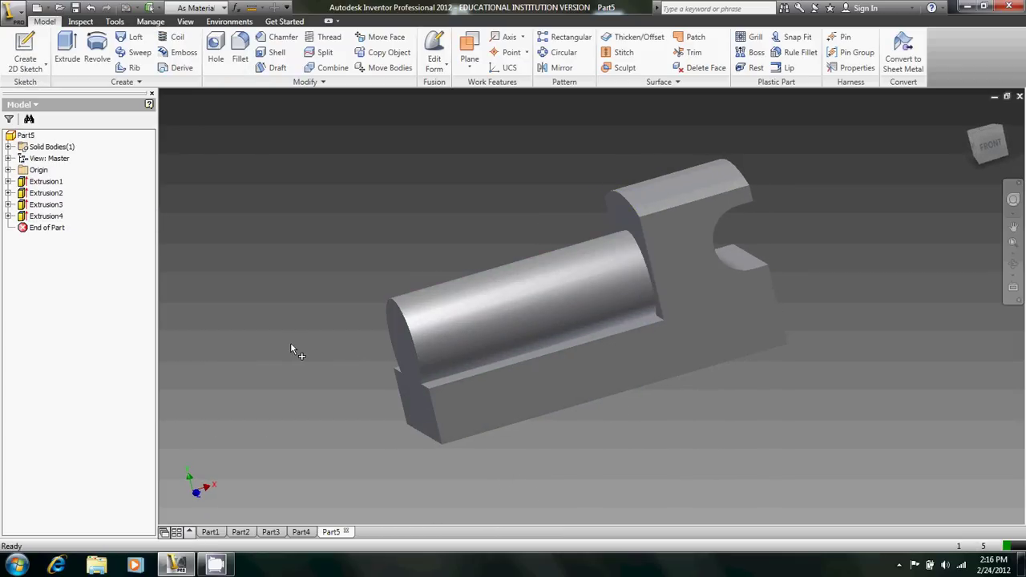
Start a sketch on the low step's end face and draw three circles about 0.23 to 0.28 in in diameter: one centred, two near the lower corners
{"action": "key", "text": "F4"}
{"action": "left_click_drag", "start_coordinate": [290, 344], "coordinate": [261, 303]}
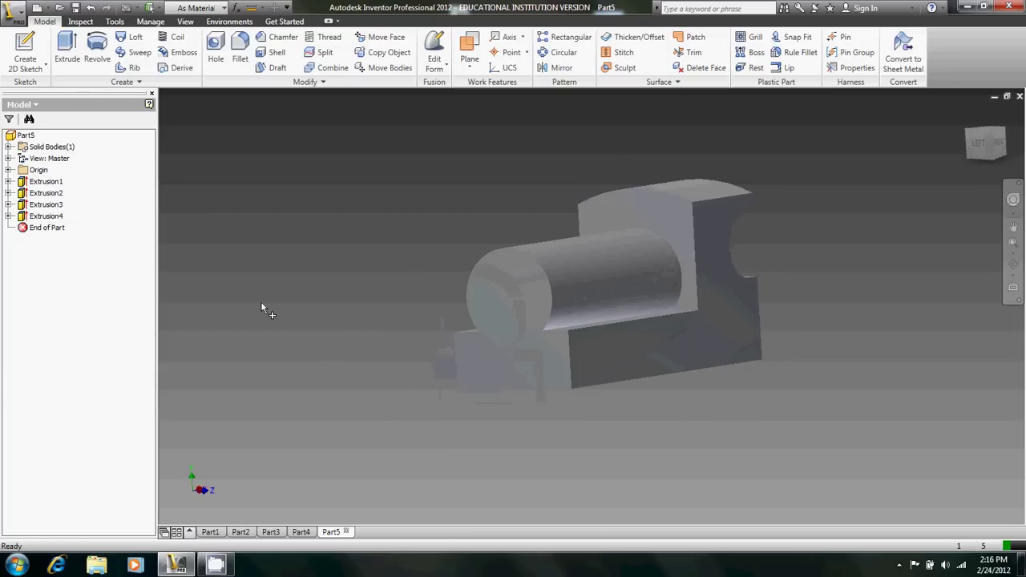
{"action": "key", "text": "s"}
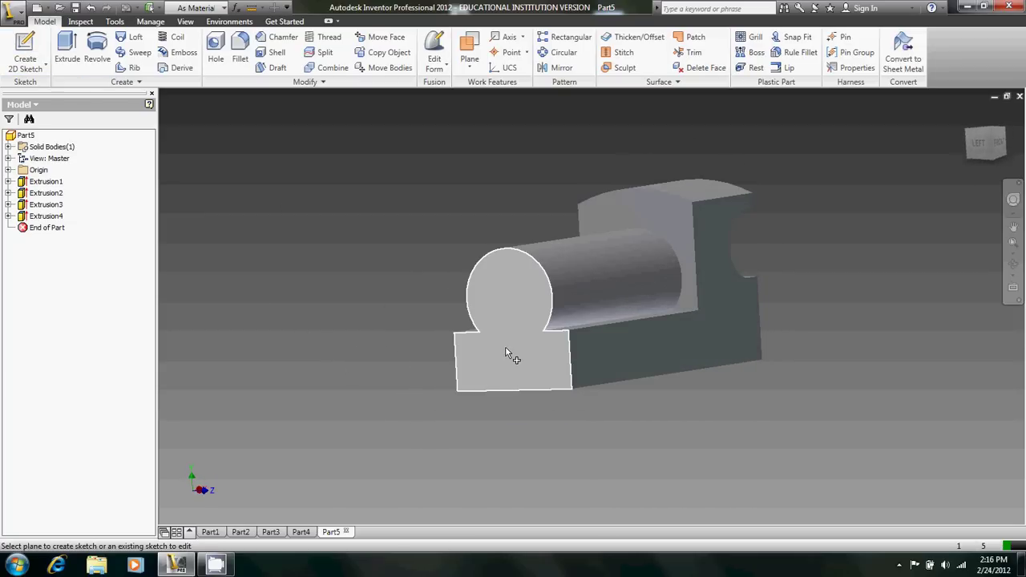
{"action": "left_click", "coordinate": [506, 350]}
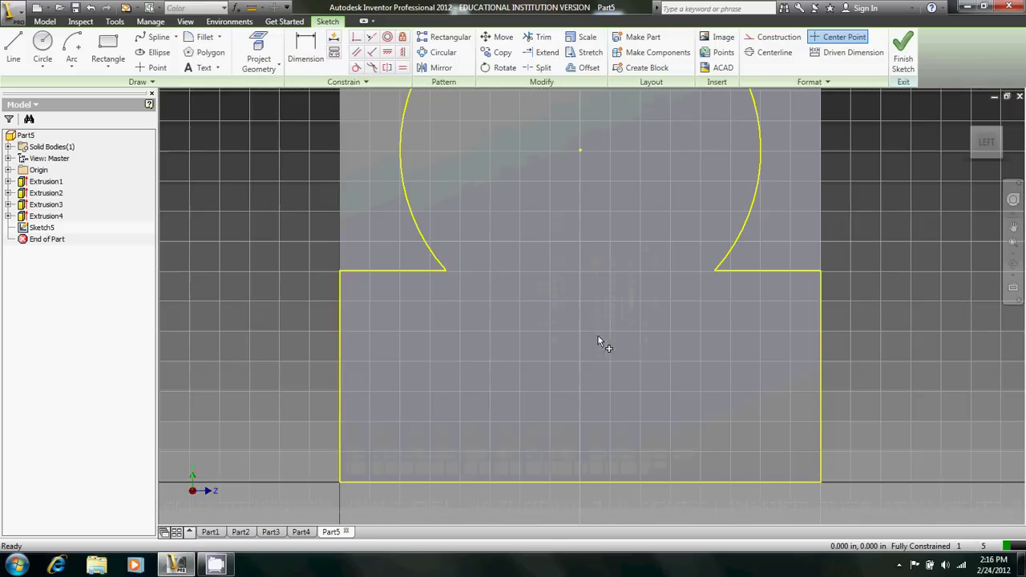
{"action": "left_click", "coordinate": [42, 49]}
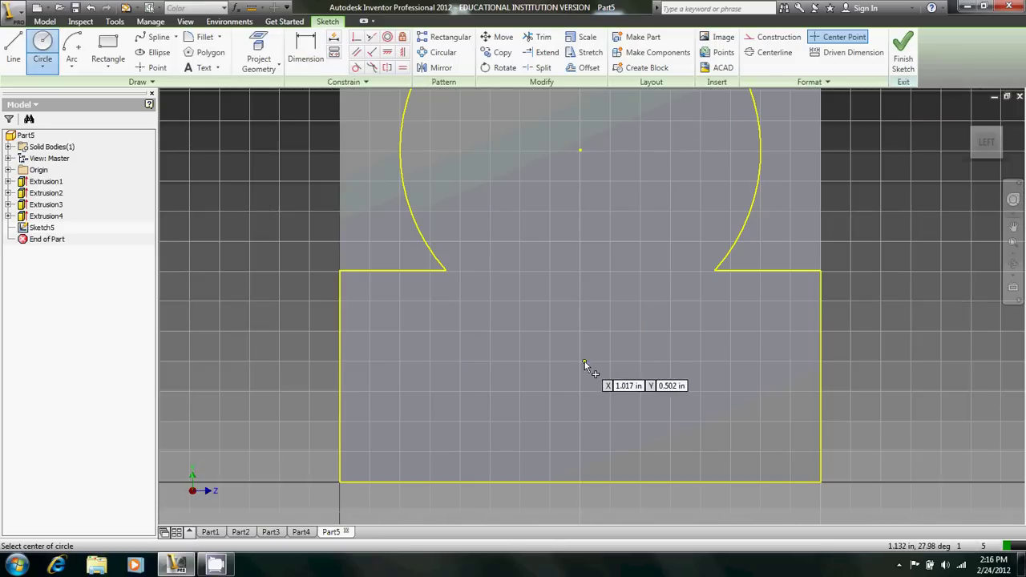
{"action": "left_click", "coordinate": [579, 358]}
{"action": "left_click", "coordinate": [605, 364]}
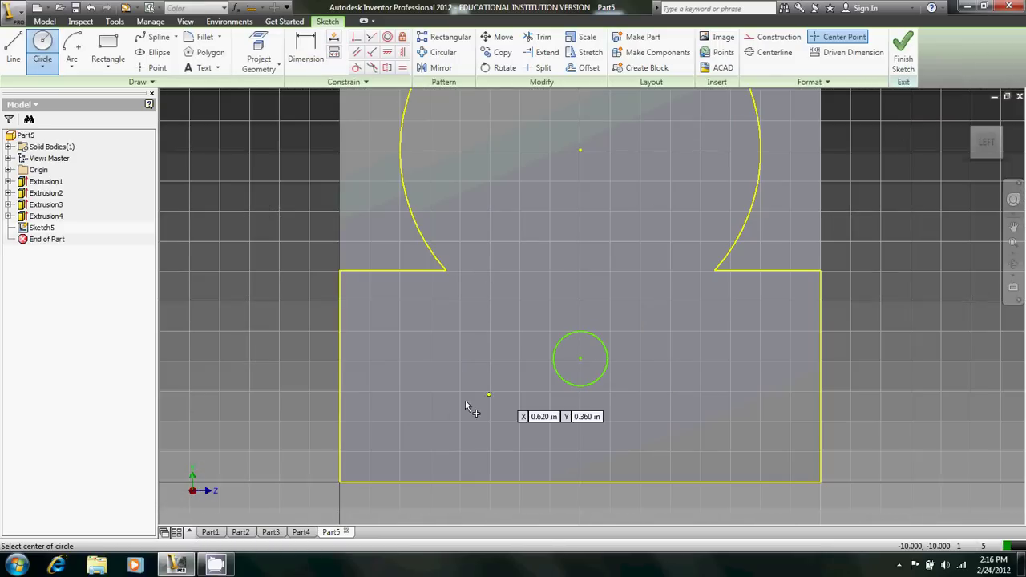
{"action": "left_click", "coordinate": [424, 438]}
{"action": "left_click", "coordinate": [452, 438]}
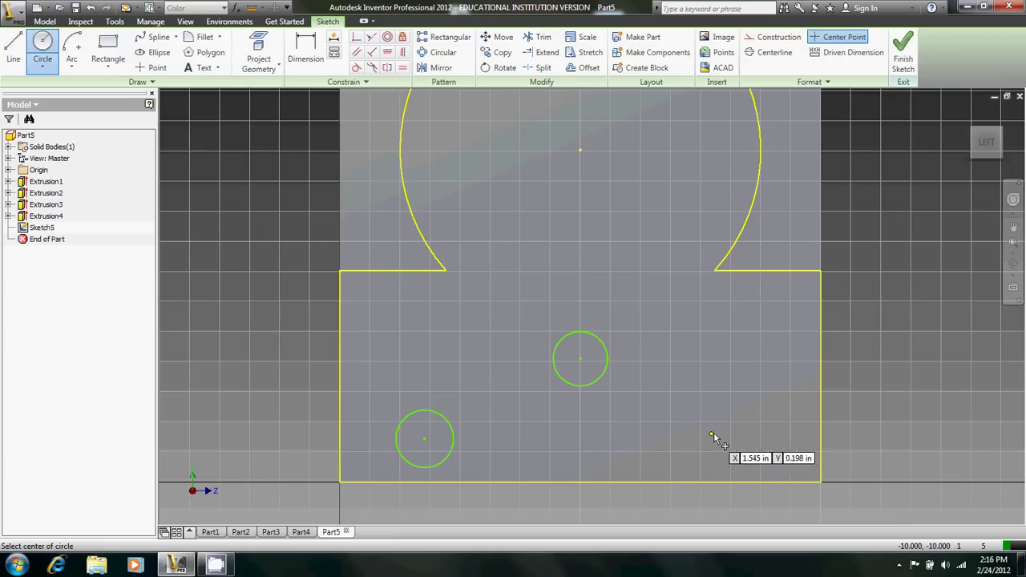
{"action": "left_click", "coordinate": [747, 439]}
{"action": "left_click", "coordinate": [782, 438]}
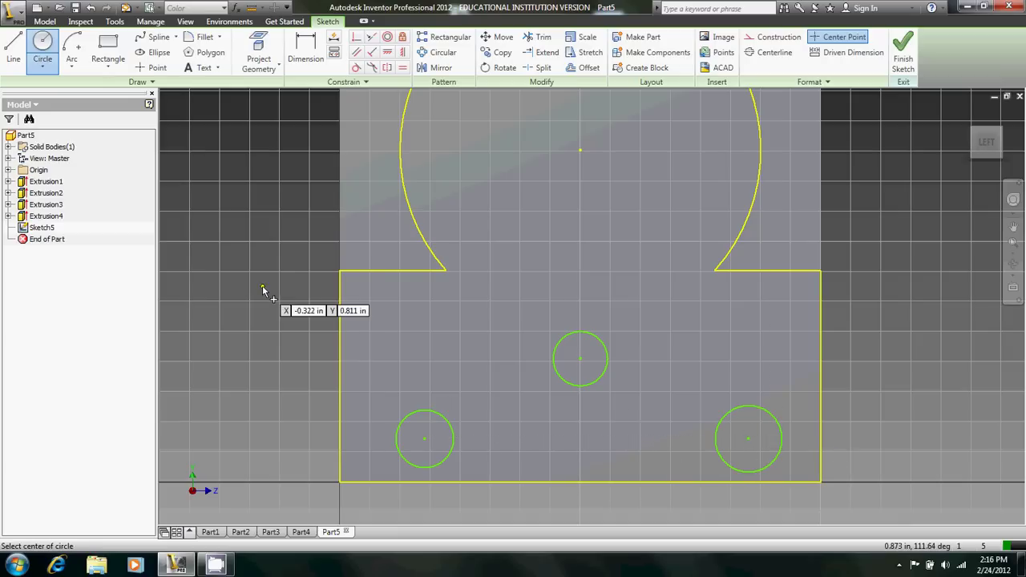
Dimension the lower-left circle's diameter to 0.125 in
{"action": "left_click", "coordinate": [305, 53]}
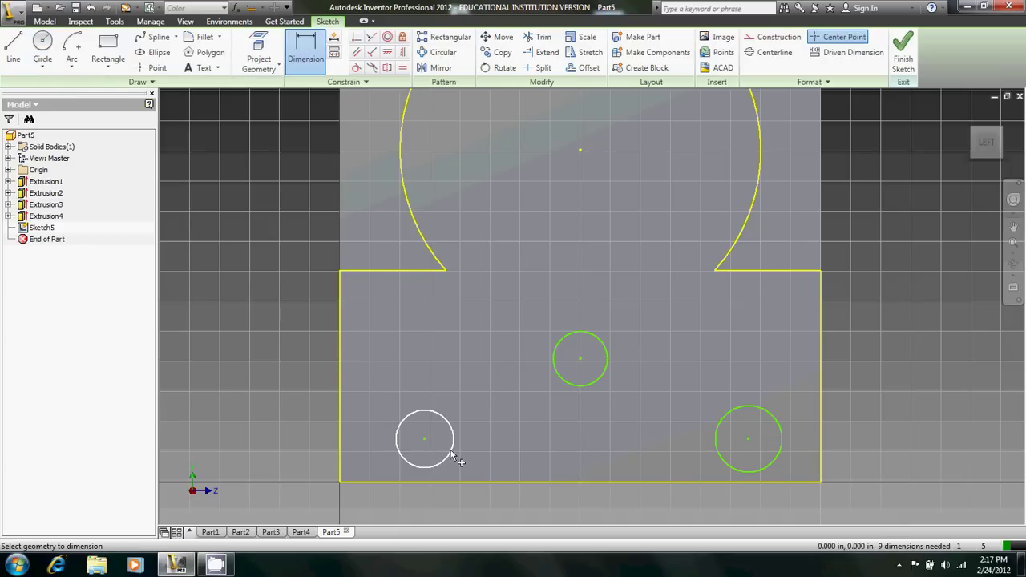
{"action": "left_click", "coordinate": [450, 450]}
{"action": "left_click", "coordinate": [270, 360]}
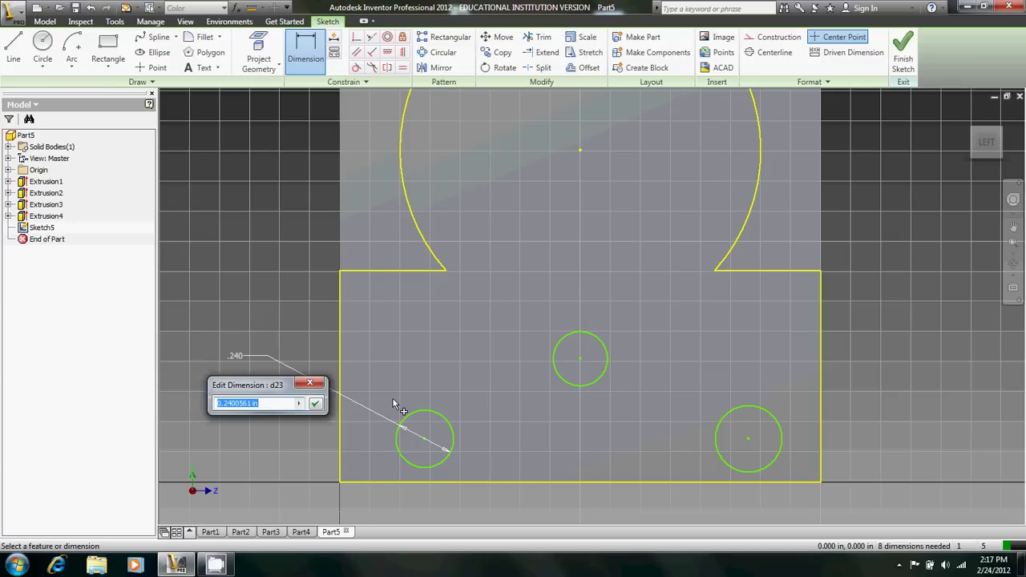
{"action": "type", "text": ".125"}
{"action": "key", "text": "Return"}
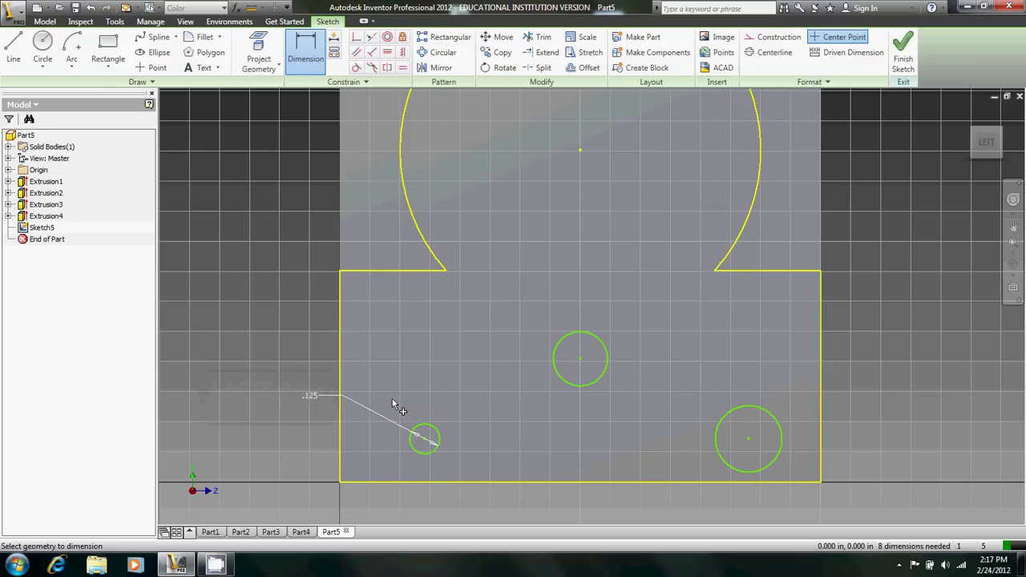
Dimension the diameters of the middle circle and the lower-right circle to 0.125 in each
{"action": "left_click", "coordinate": [607, 364]}
{"action": "left_click", "coordinate": [651, 367]}
{"action": "type", "text": ".12"}
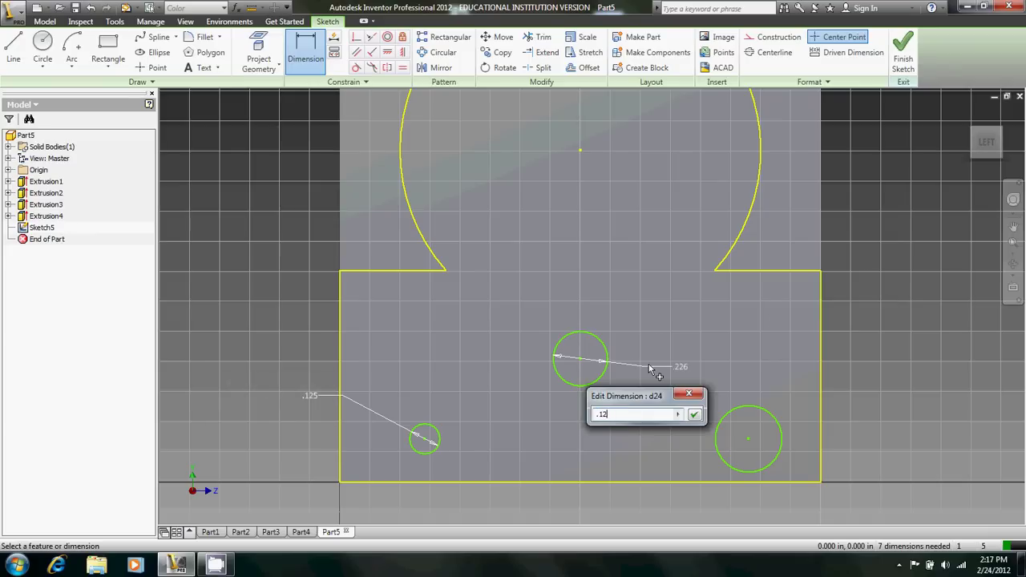
{"action": "type", "text": "5"}
{"action": "key", "text": "Return"}
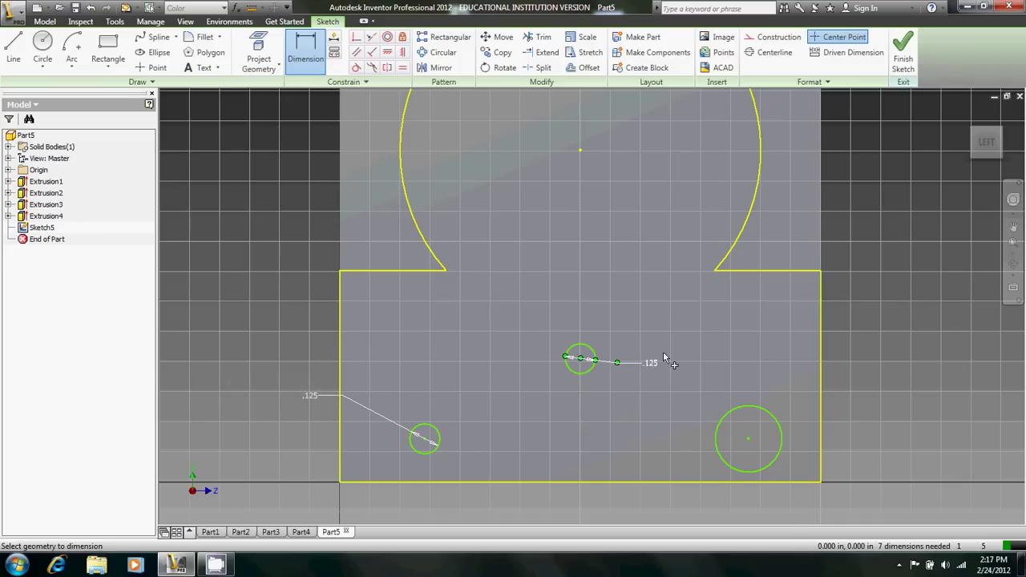
{"action": "left_click", "coordinate": [776, 453]}
{"action": "left_click", "coordinate": [794, 454]}
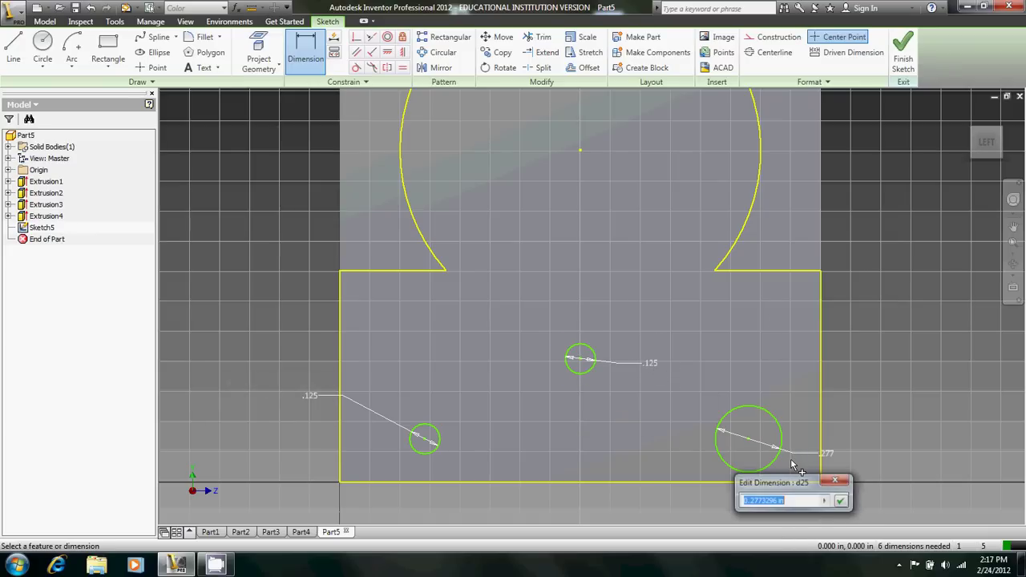
{"action": "type", "text": ".125"}
{"action": "key", "text": "Return"}
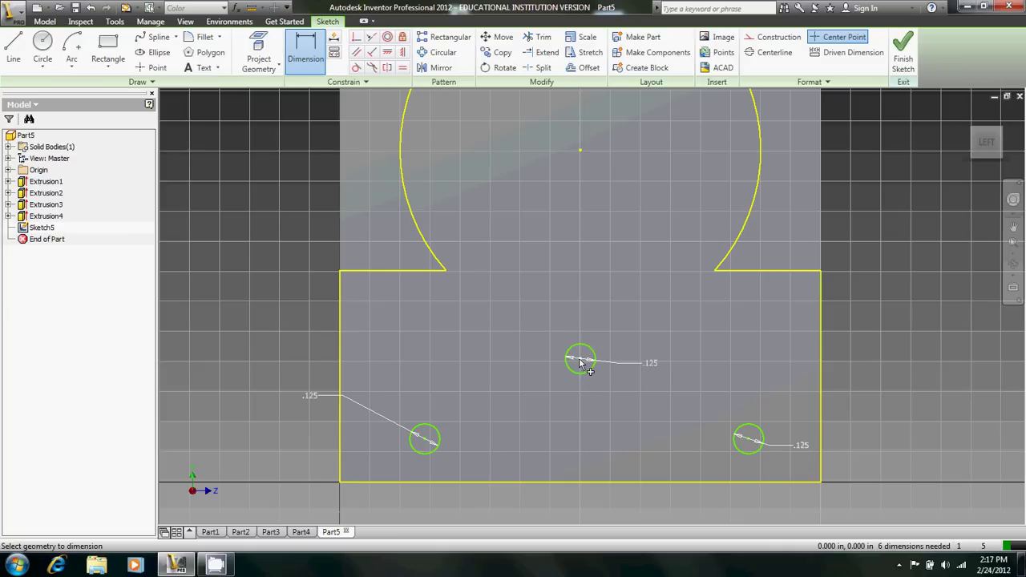
Dimension the middle circle's centre 0.625 in and the lower-left circle's centre 0.125 in above the bottom edge
{"action": "left_click", "coordinate": [591, 483]}
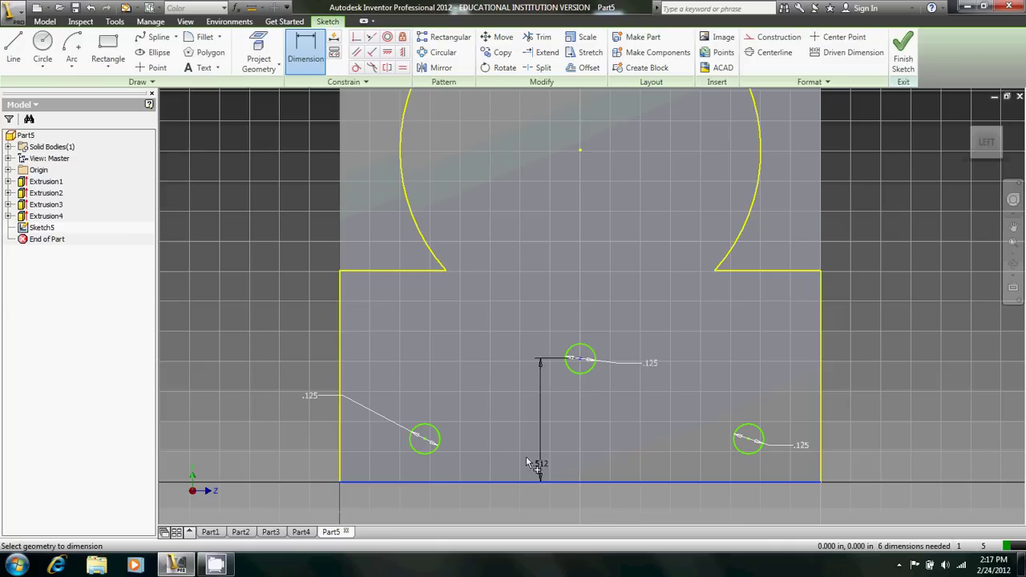
{"action": "left_click", "coordinate": [253, 382]}
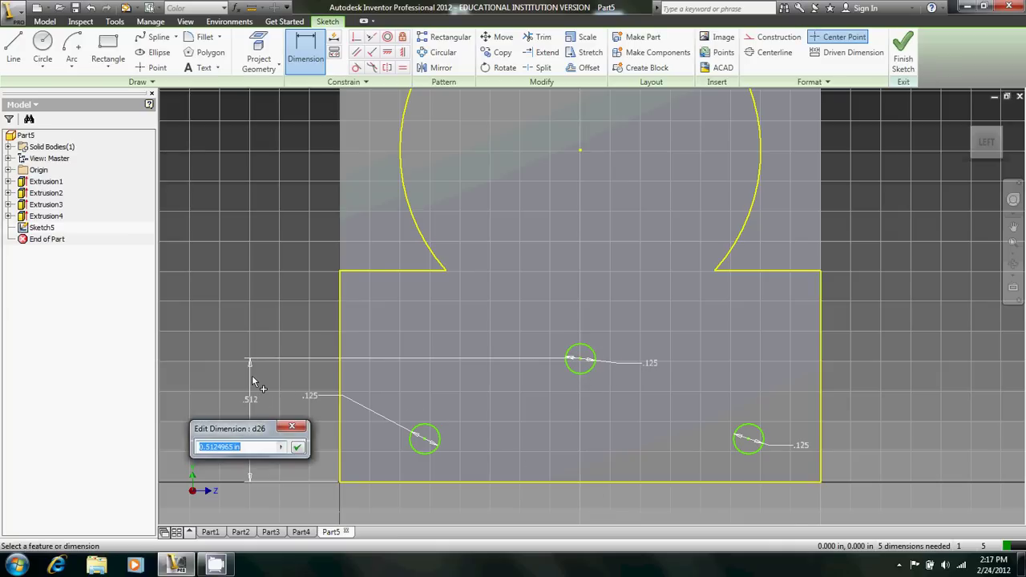
{"action": "type", "text": ".625"}
{"action": "key", "text": "Return"}
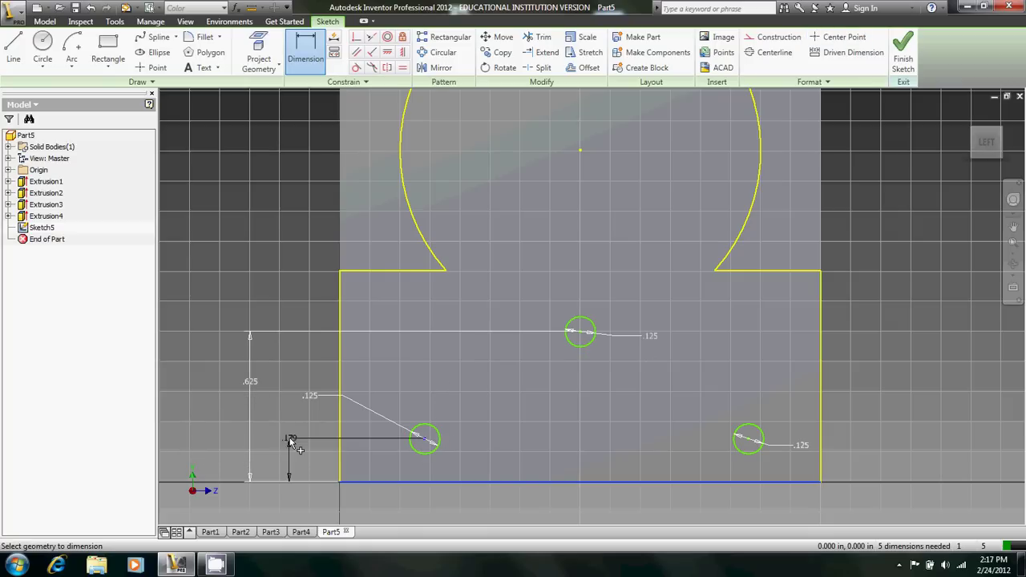
{"action": "left_click", "coordinate": [295, 443]}
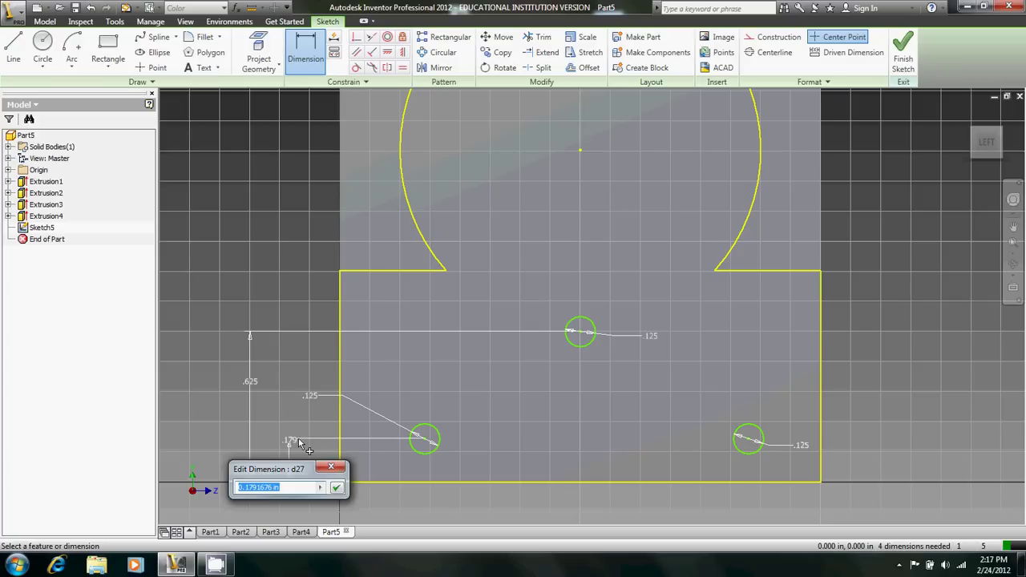
{"action": "type", "text": ".125"}
{"action": "key", "text": "Return"}
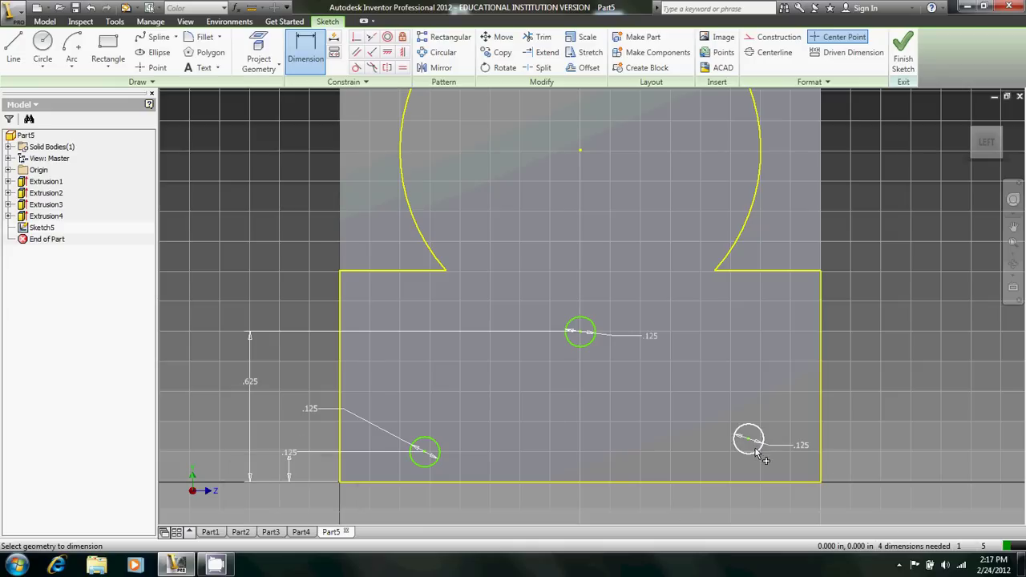
Dimension the lower-right circle's centre 0.125 in above the bottom edge
{"action": "left_click", "coordinate": [750, 480]}
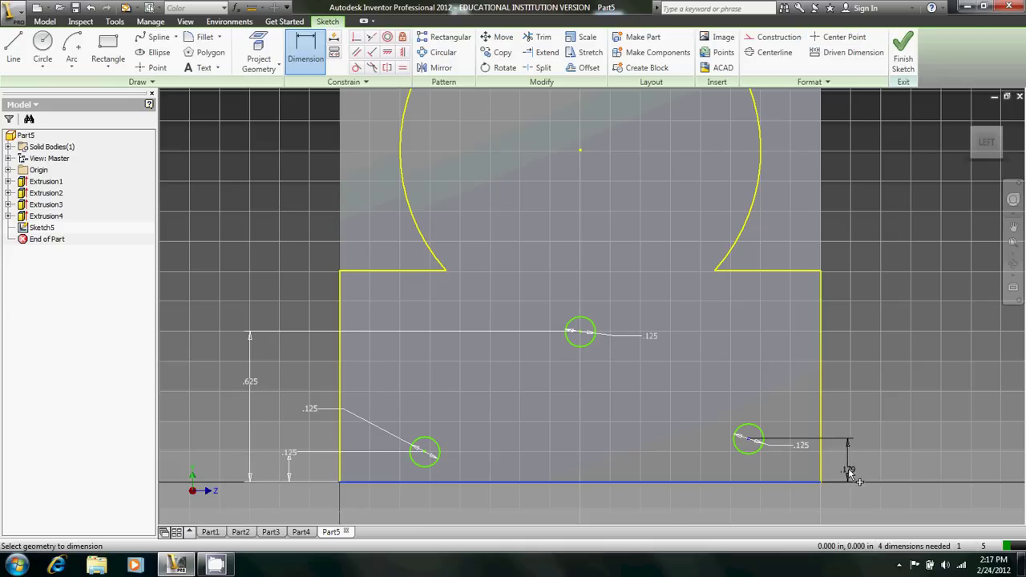
{"action": "left_click", "coordinate": [848, 470]}
{"action": "type", "text": ".125"}
{"action": "key", "text": "Return"}
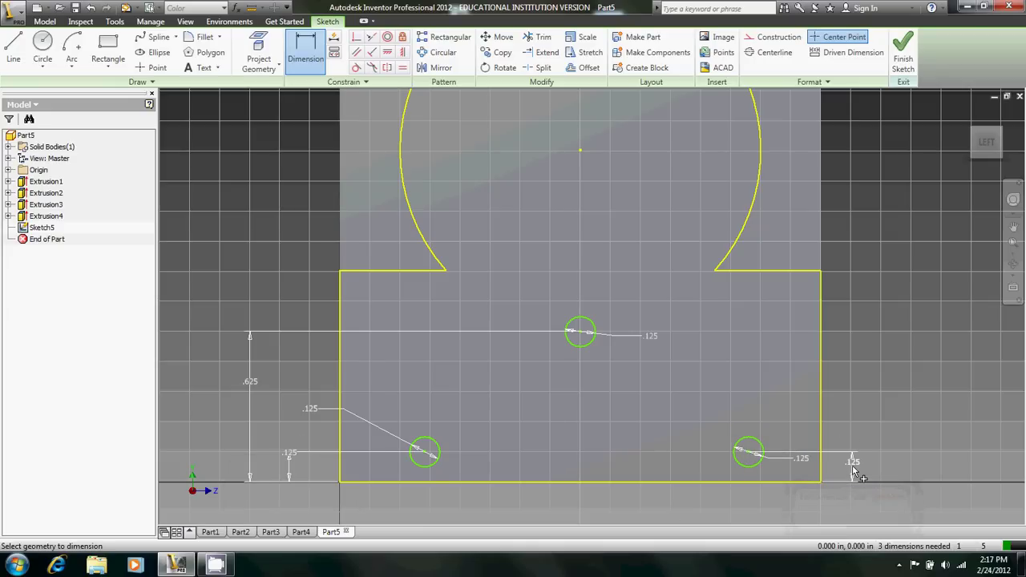
Dimension the lower-right circle's centre horizontally from the face's right edge with the expression 2-1.625
{"action": "left_click", "coordinate": [823, 434]}
{"action": "left_click", "coordinate": [748, 451]}
{"action": "left_click", "coordinate": [878, 407]}
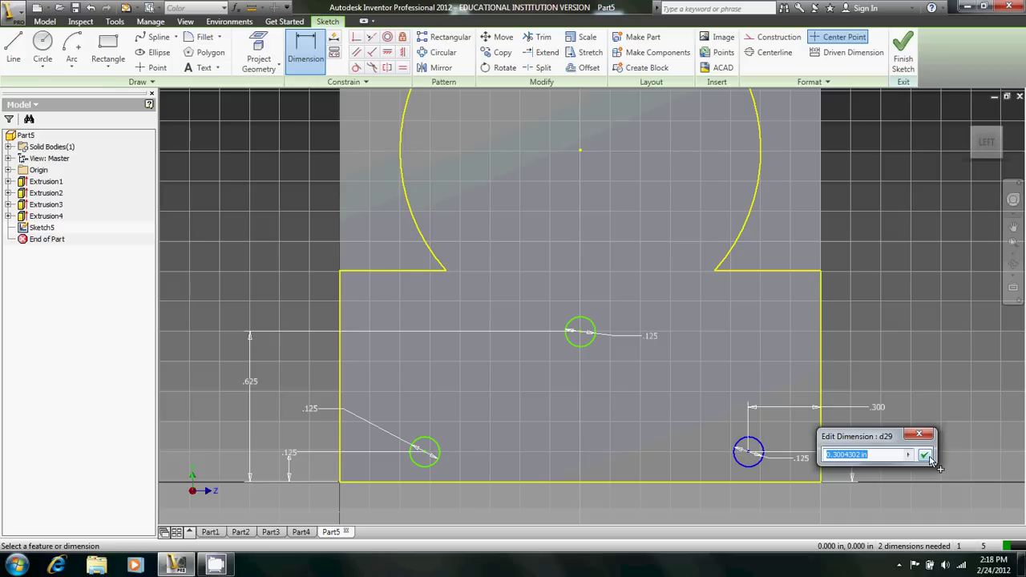
{"action": "type", "text": "2-1.625"}
{"action": "left_click", "coordinate": [927, 456]}
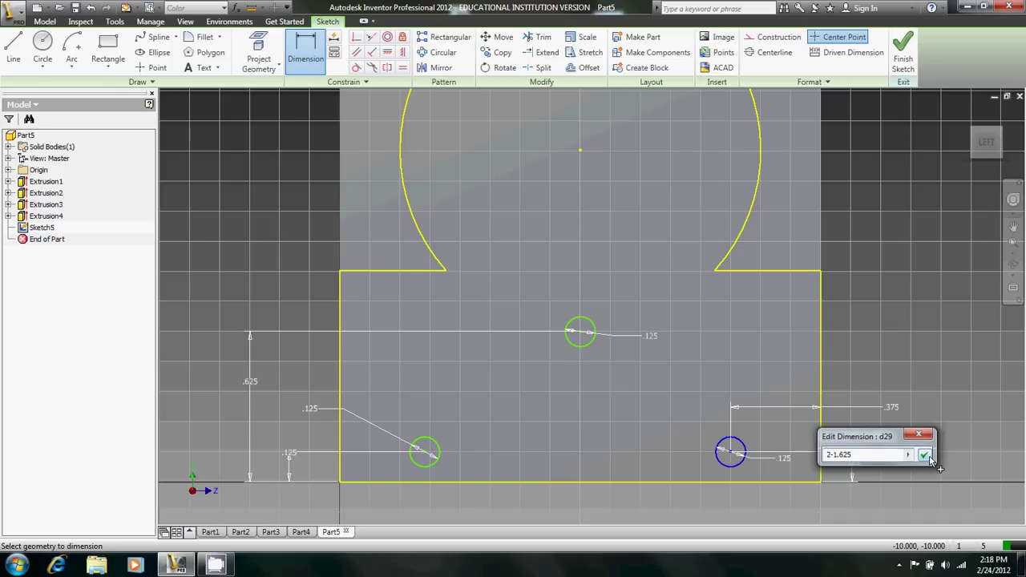
{"action": "double_click", "coordinate": [427, 454]}
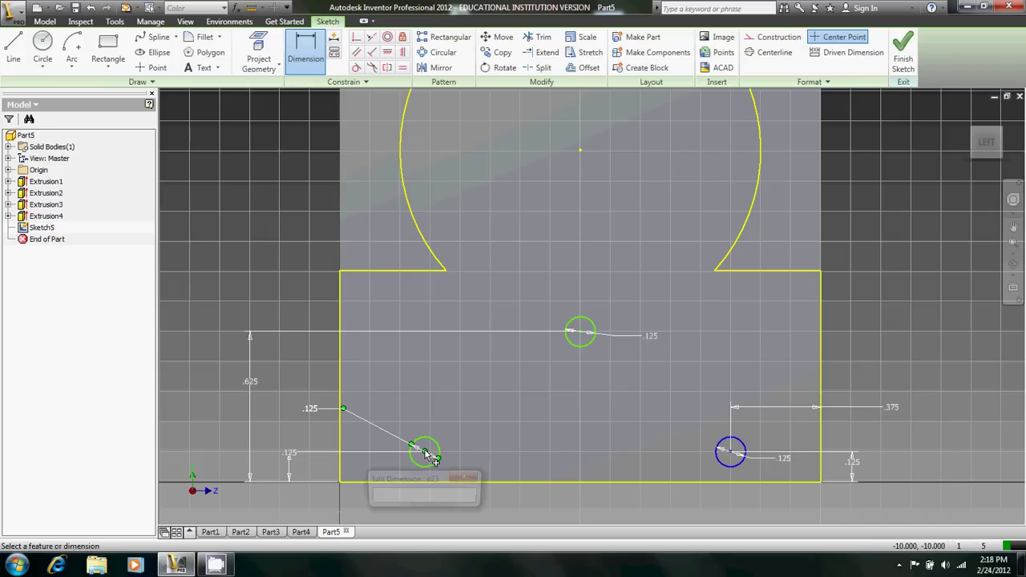
{"action": "key", "text": "Return"}
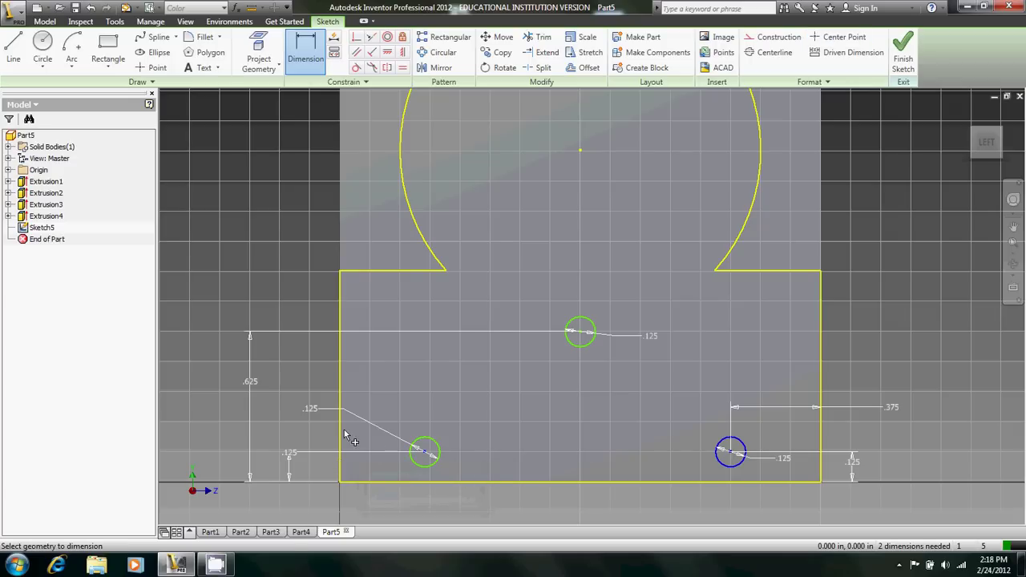
{"action": "left_click", "coordinate": [337, 434]}
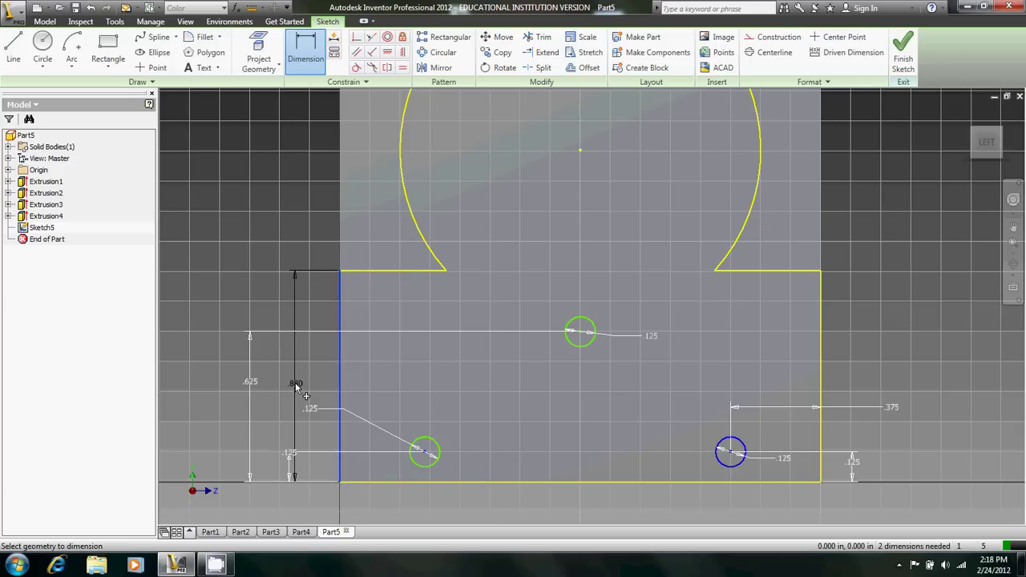
{"action": "key", "text": "Escape"}
Dimension the lower-left circle's centre 0.375 in horizontally from the face's left edge
{"action": "left_click", "coordinate": [305, 52]}
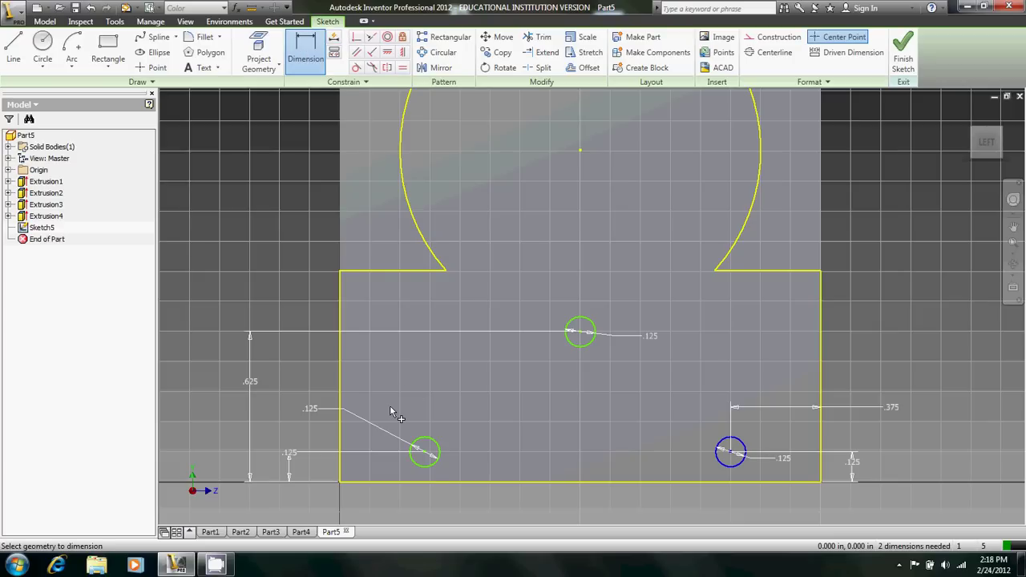
{"action": "left_click", "coordinate": [339, 447]}
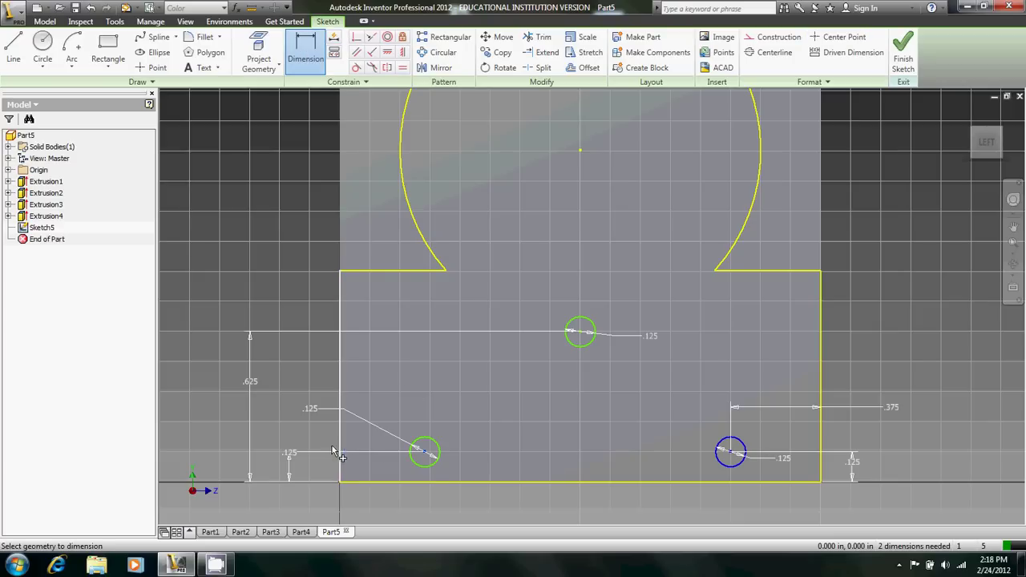
{"action": "left_click", "coordinate": [345, 449]}
{"action": "type", "text": "."}
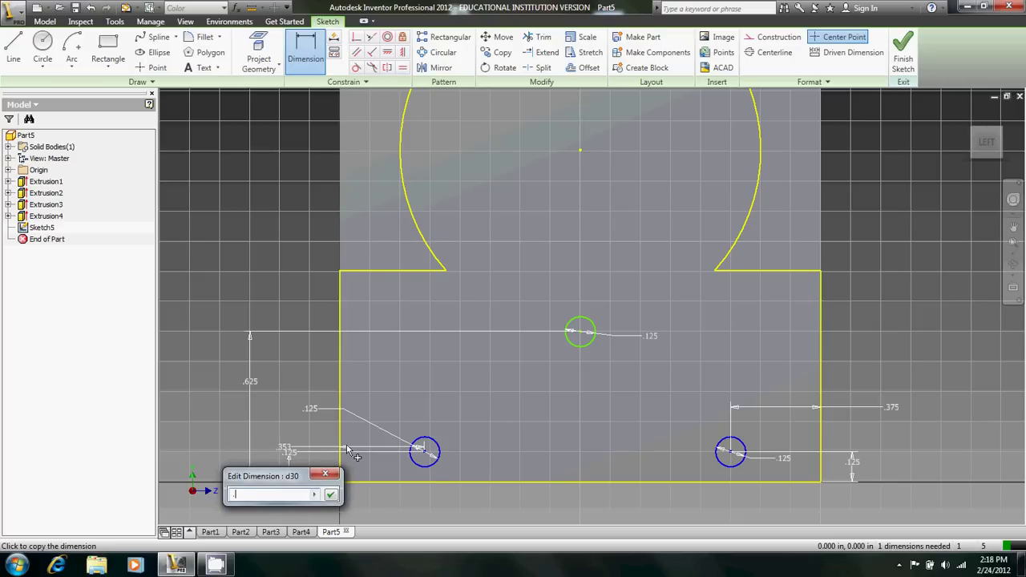
{"action": "type", "text": "375"}
{"action": "key", "text": "Return"}
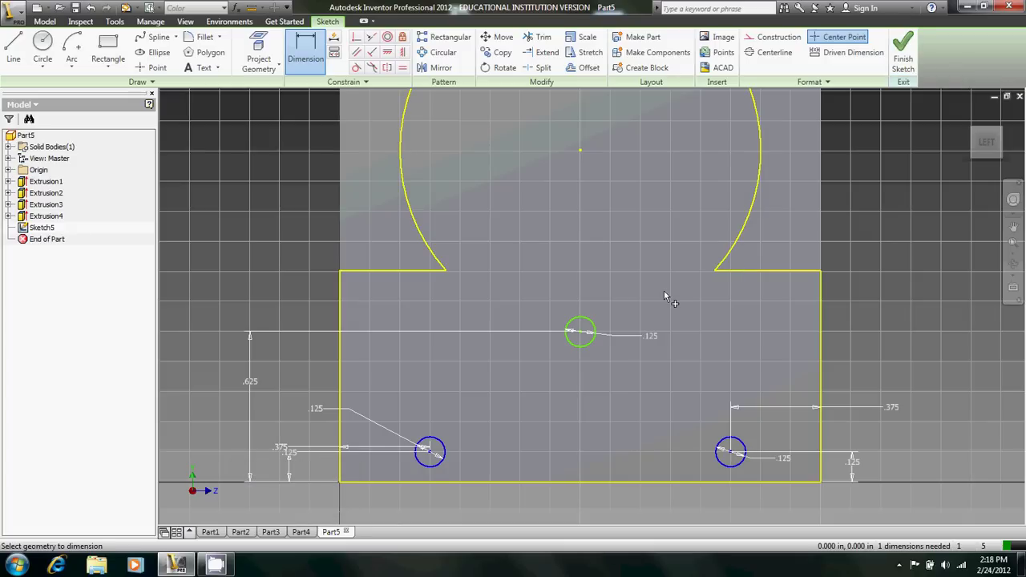
Finish the sketch and cut-extrude the three small circles 0.125 in deep into the end face
{"action": "left_click", "coordinate": [902, 58]}
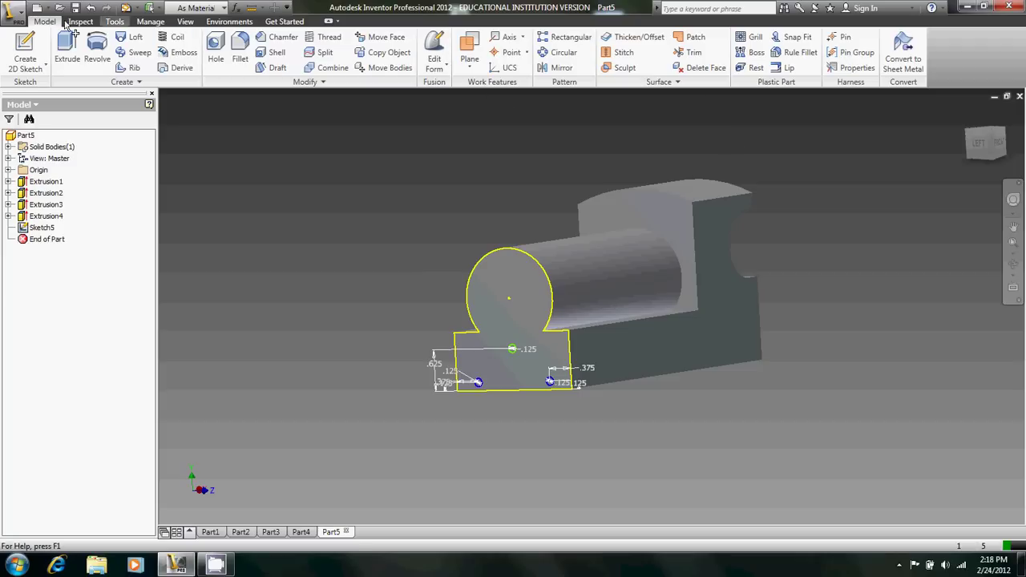
{"action": "left_click", "coordinate": [67, 50]}
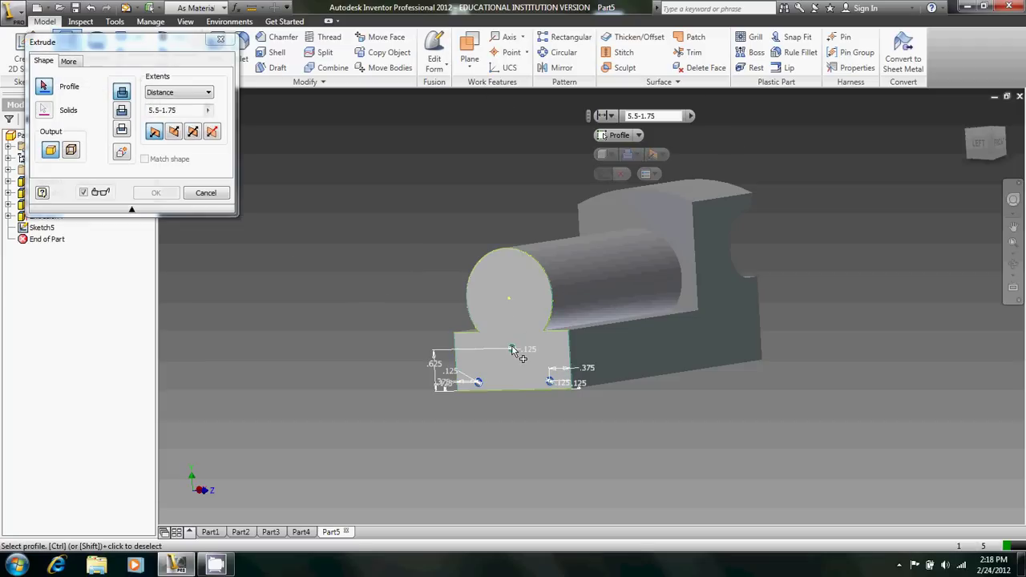
{"action": "left_click", "coordinate": [540, 391]}
{"action": "scroll", "coordinate": [540, 391], "scroll_direction": "down", "scroll_amount": 5}
{"action": "scroll", "coordinate": [522, 366], "scroll_direction": "up", "scroll_amount": 5}
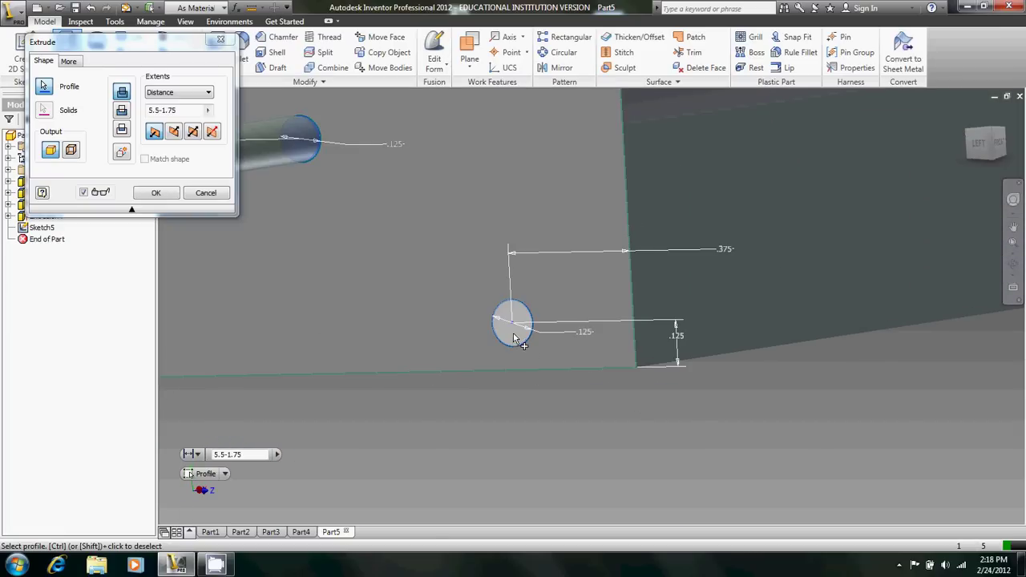
{"action": "scroll", "coordinate": [528, 344], "scroll_direction": "down", "scroll_amount": 4}
{"action": "scroll", "coordinate": [532, 353], "scroll_direction": "up", "scroll_amount": 3}
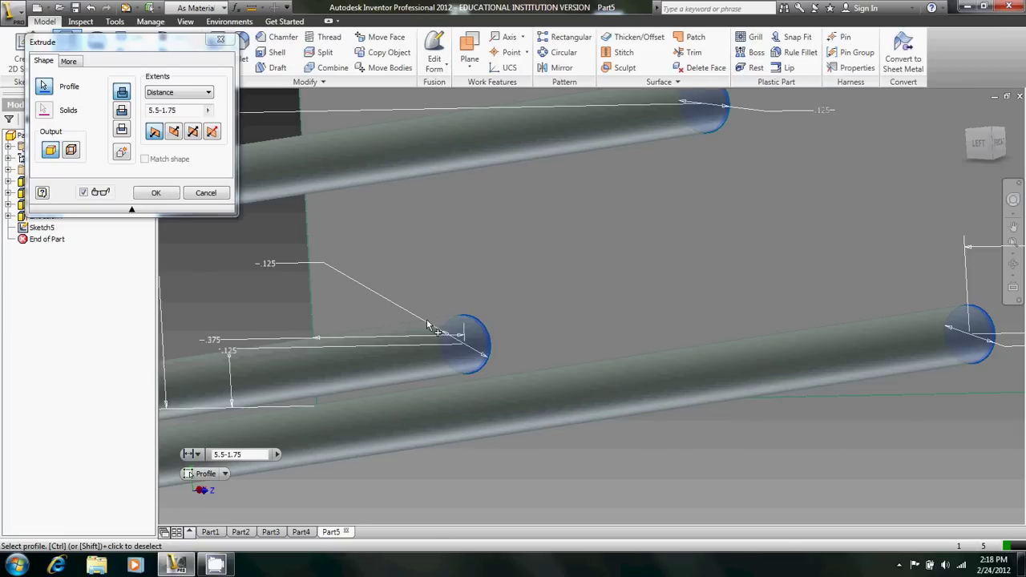
{"action": "left_click", "coordinate": [175, 133]}
{"action": "left_click", "coordinate": [183, 110]}
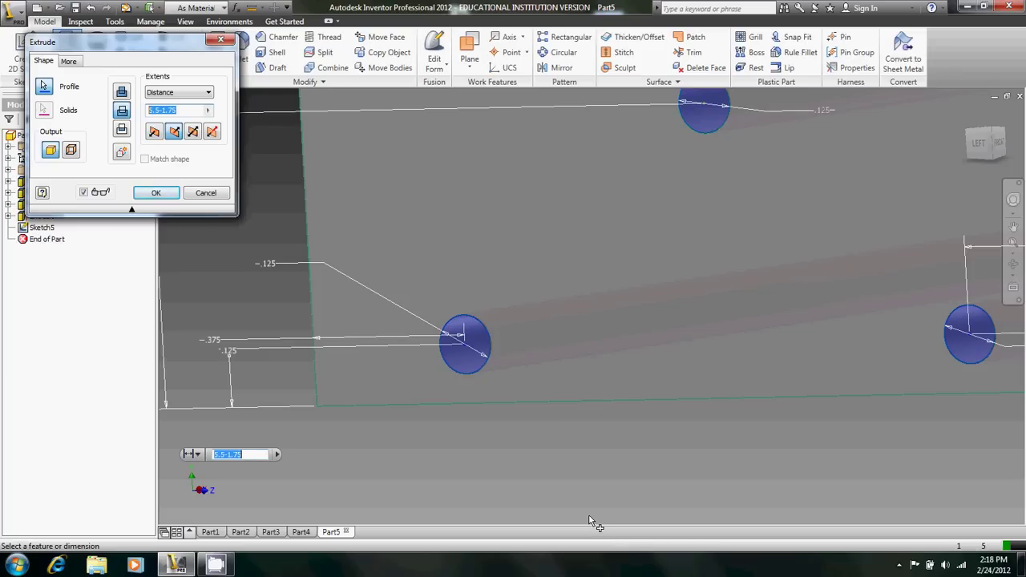
{"action": "type", "text": ".15"}
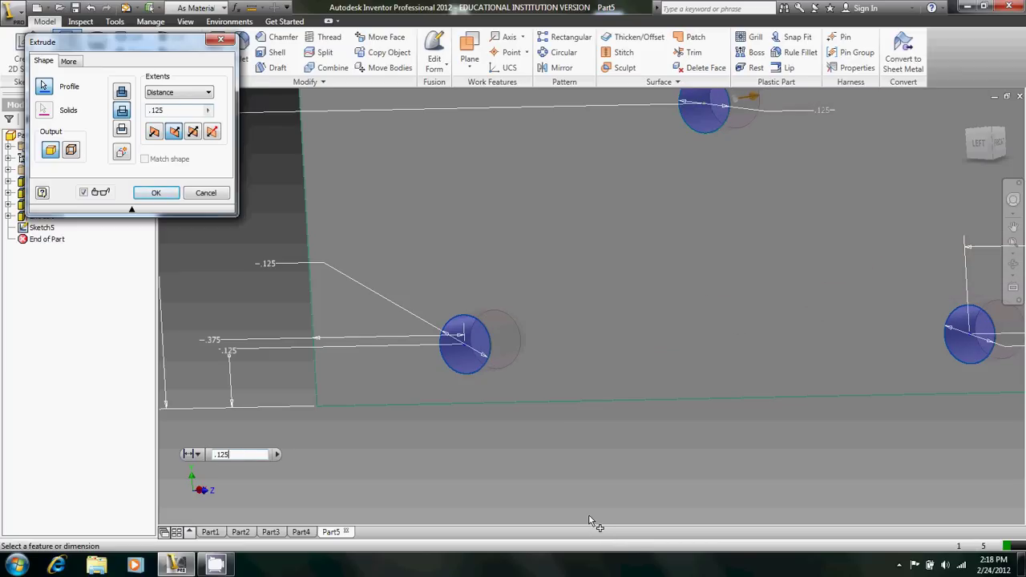
{"action": "key", "text": "Return"}
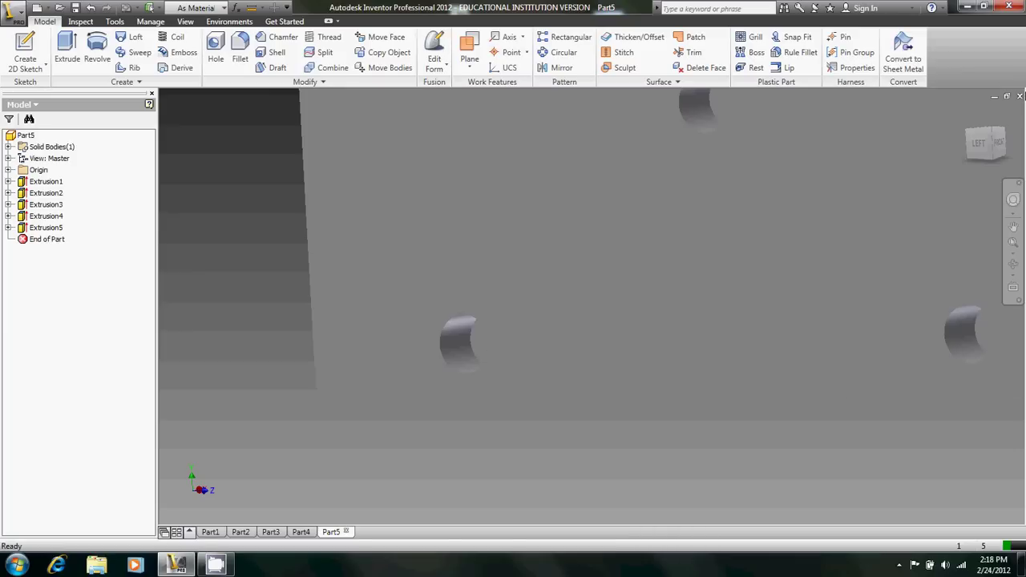
Start a sketch on the part's front side face and draw two level circles, about 0.46 in and 0.67 in in diameter, near the bottom edge
{"action": "key", "text": "F6"}
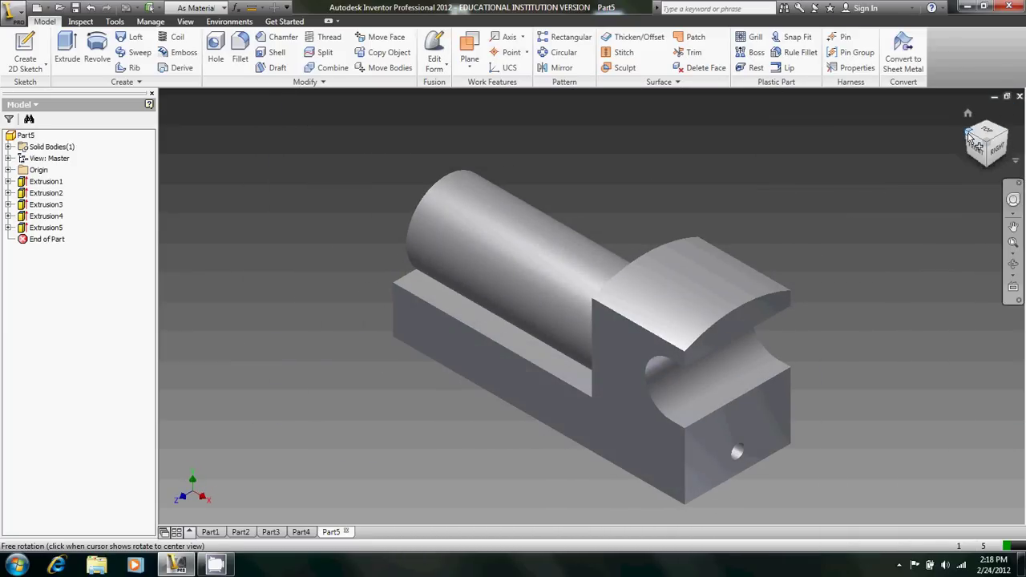
{"action": "left_click_drag", "start_coordinate": [974, 143], "coordinate": [426, 431]}
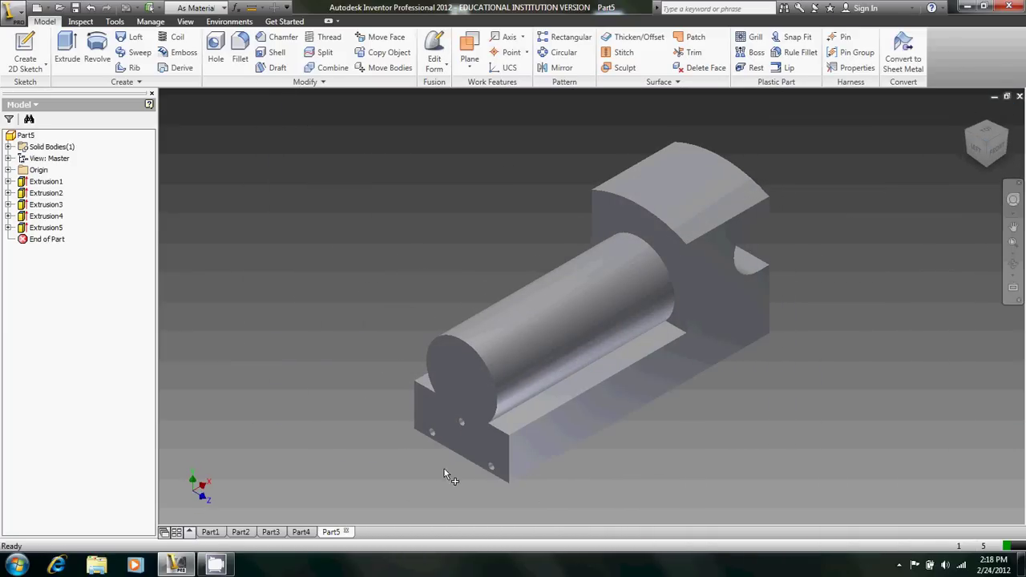
{"action": "middle_click_drag", "start_coordinate": [432, 464], "coordinate": [455, 456], "text": "shift"}
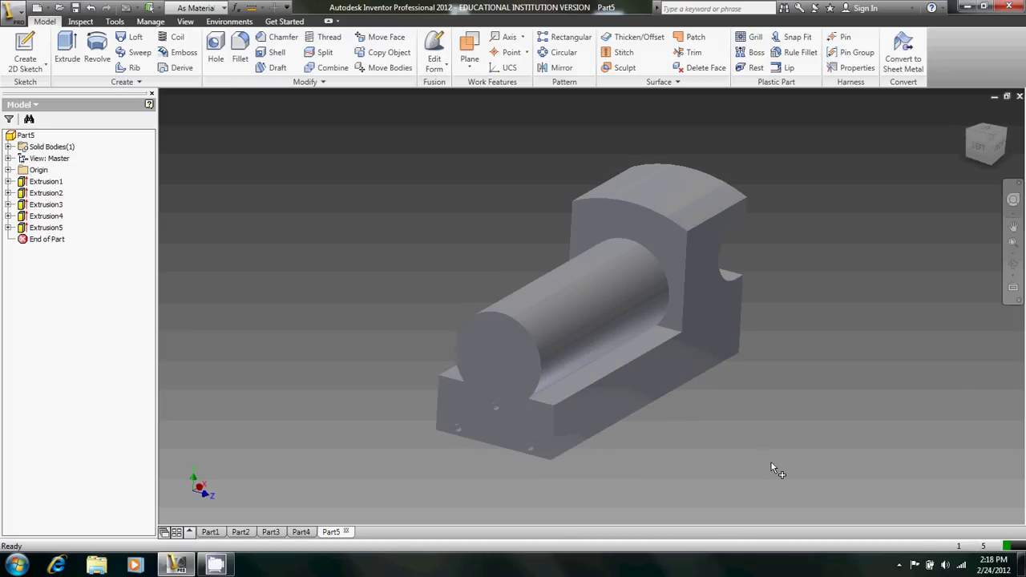
{"action": "middle_click_drag", "start_coordinate": [771, 468], "coordinate": [835, 306], "text": "shift"}
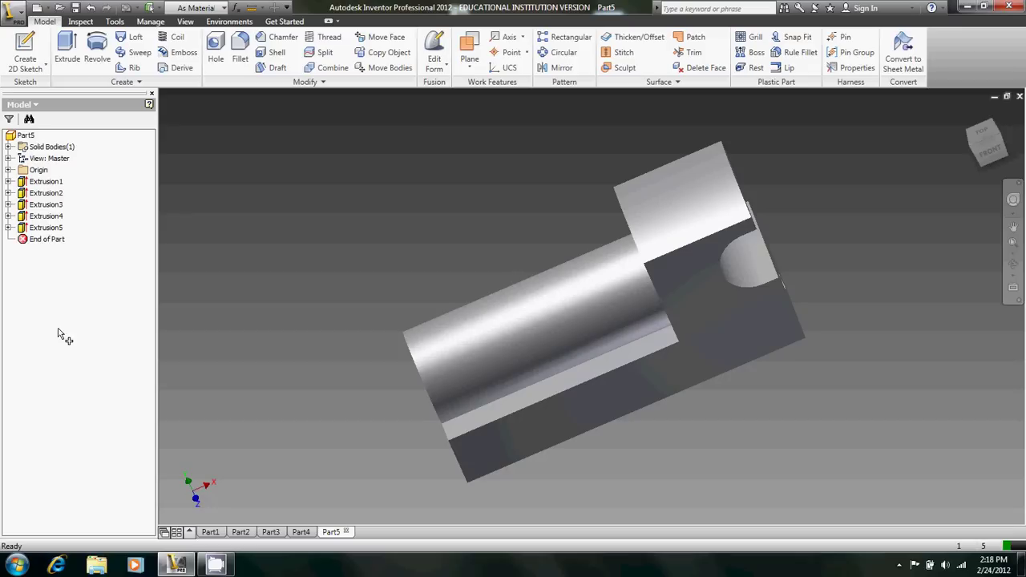
{"action": "left_click", "coordinate": [37, 50]}
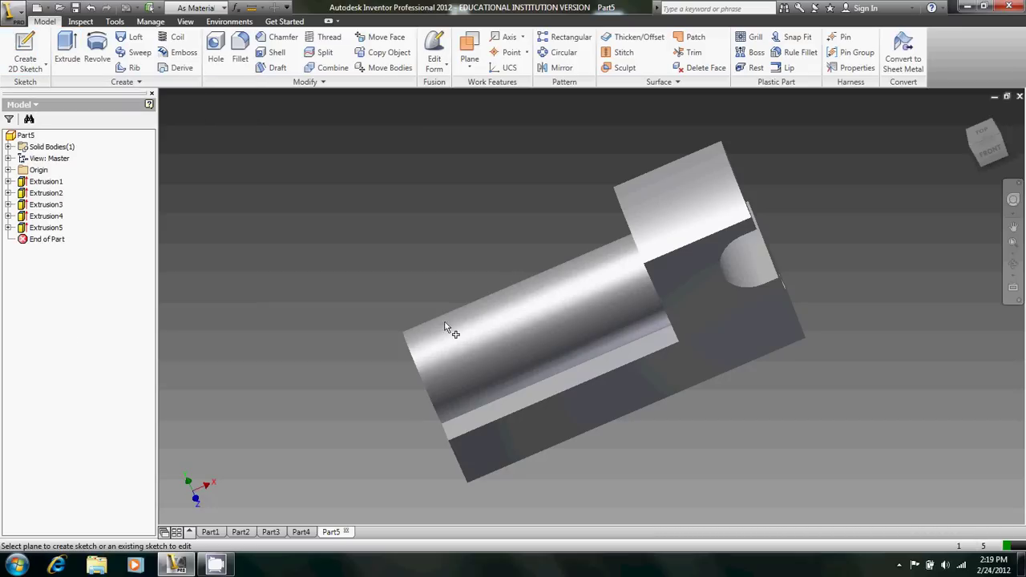
{"action": "left_click", "coordinate": [626, 411]}
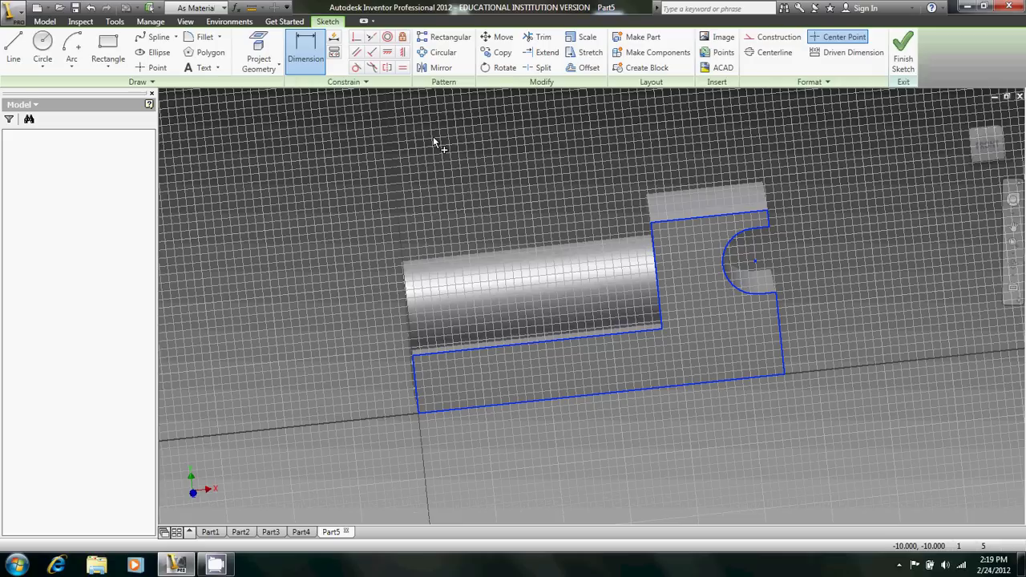
{"action": "key", "text": "c"}
{"action": "scroll", "coordinate": [554, 309], "scroll_direction": "up", "scroll_amount": 3}
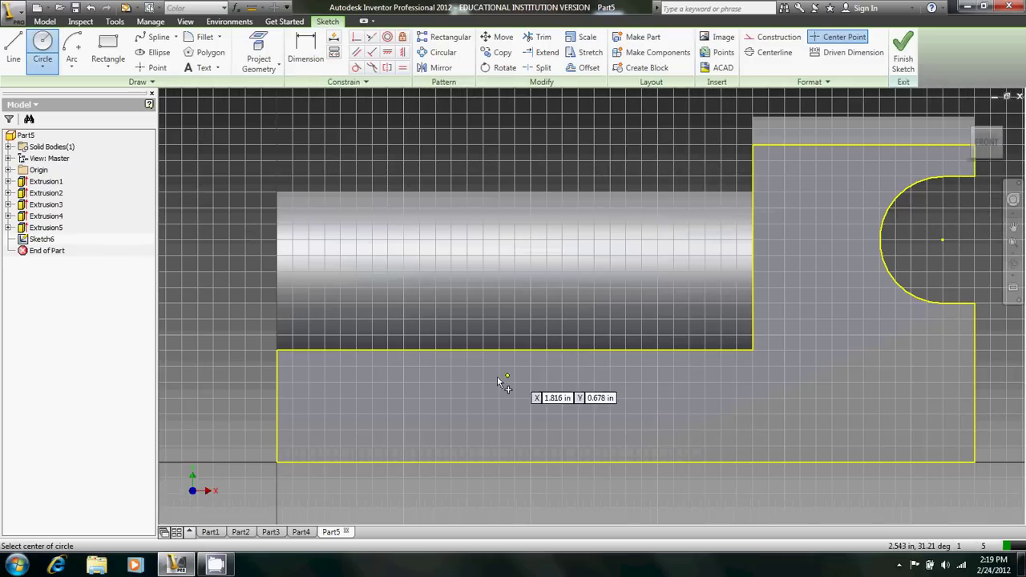
{"action": "left_click", "coordinate": [421, 419]}
{"action": "left_click", "coordinate": [451, 418]}
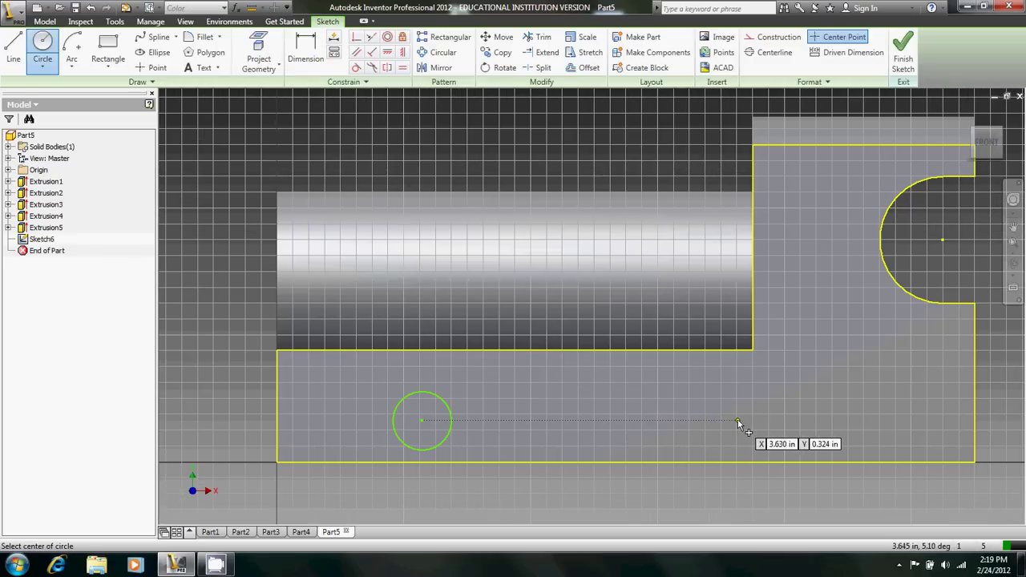
{"action": "left_click", "coordinate": [737, 420]}
{"action": "left_click", "coordinate": [779, 412]}
Dimension the diameters of both circles on the side face to 0.25 in each
{"action": "key", "text": "d"}
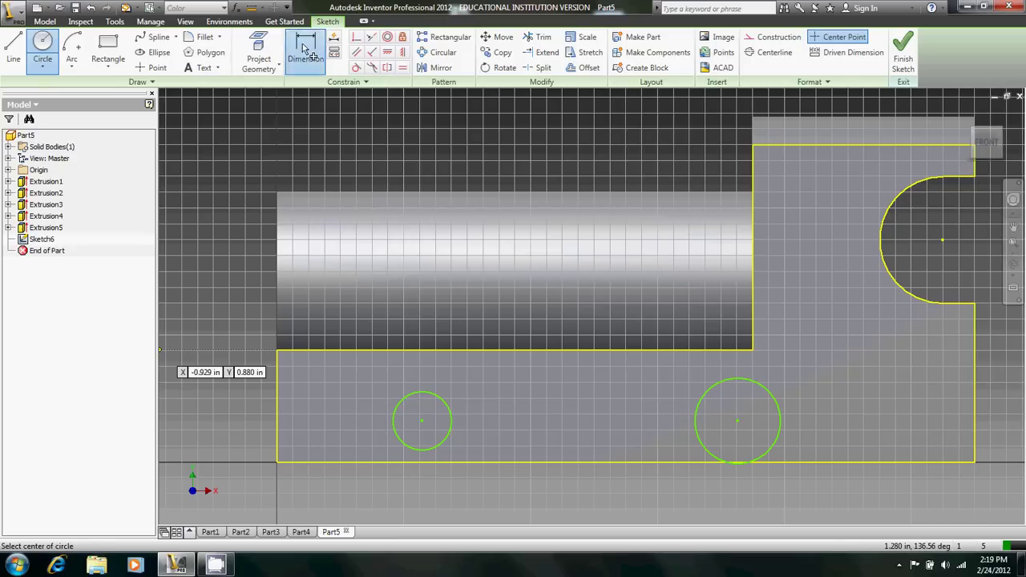
{"action": "left_click", "coordinate": [394, 419]}
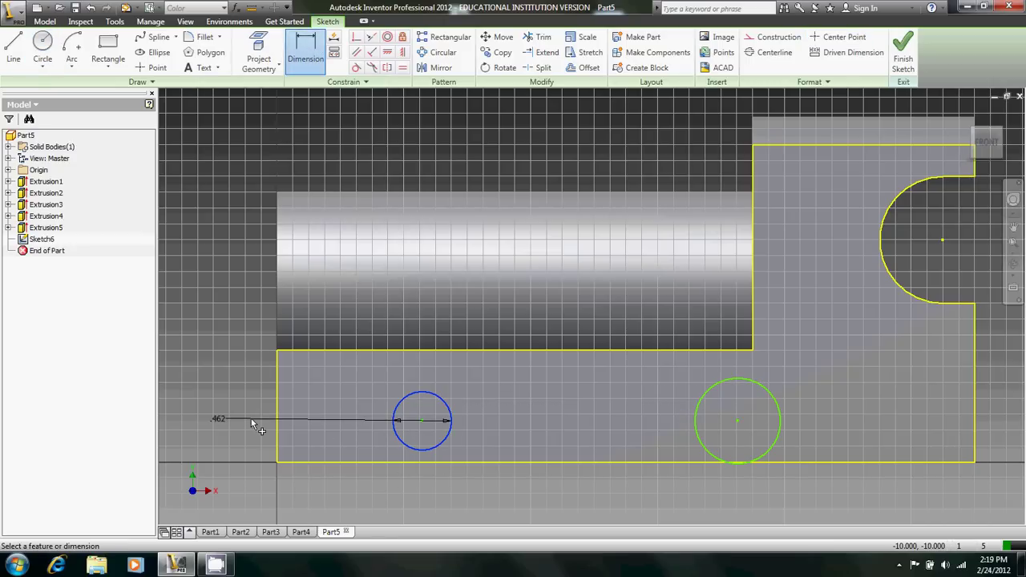
{"action": "left_click", "coordinate": [251, 420]}
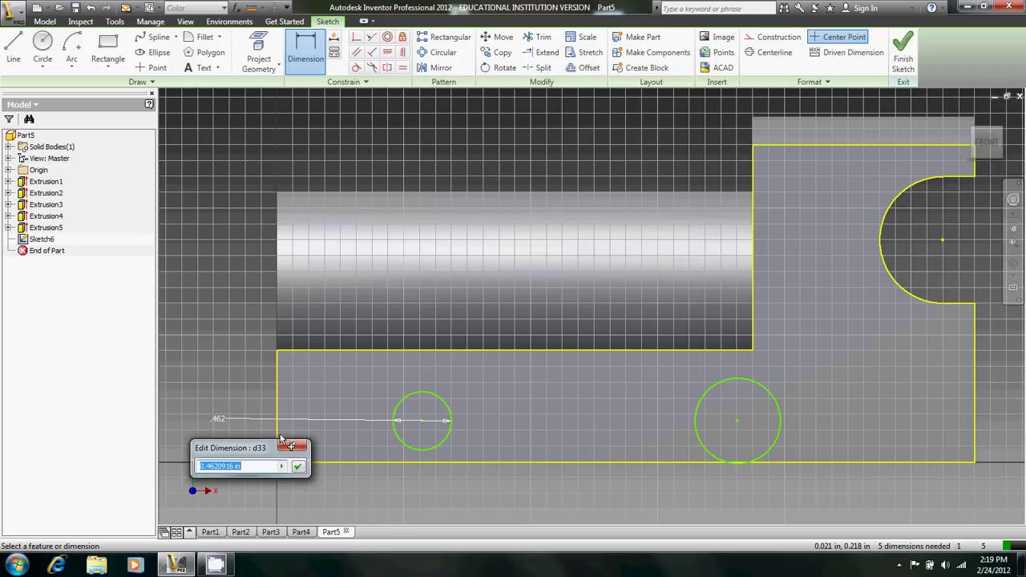
{"action": "type", "text": ".25"}
{"action": "key", "text": "Return"}
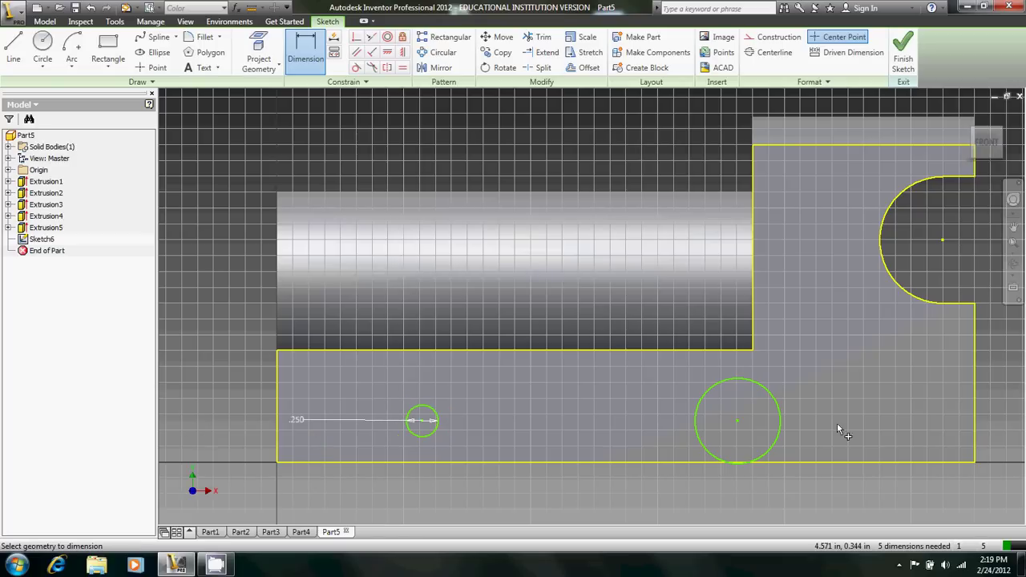
{"action": "left_click", "coordinate": [779, 427]}
{"action": "left_click", "coordinate": [818, 414]}
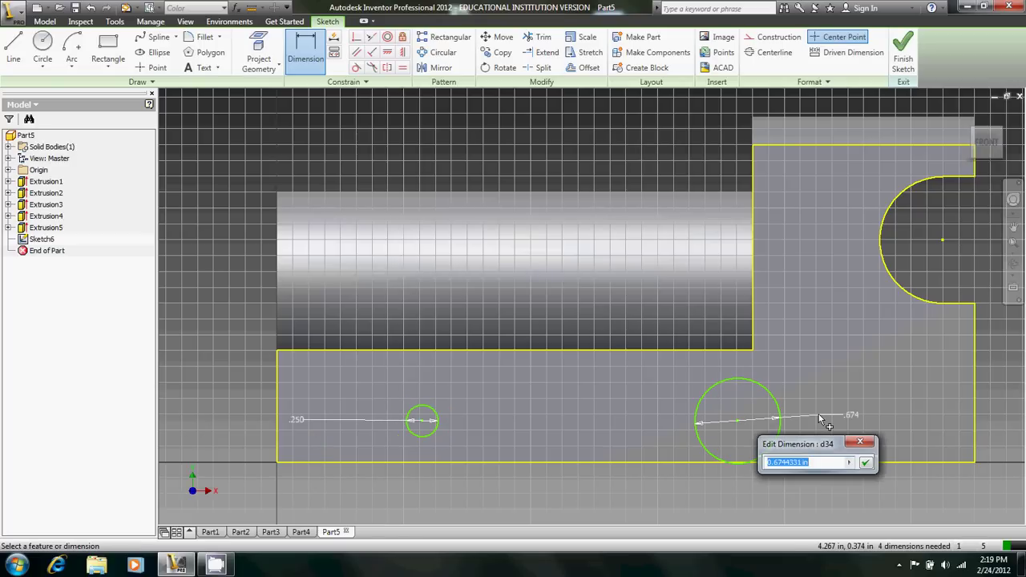
{"action": "type", "text": ".25"}
{"action": "key", "text": "Return"}
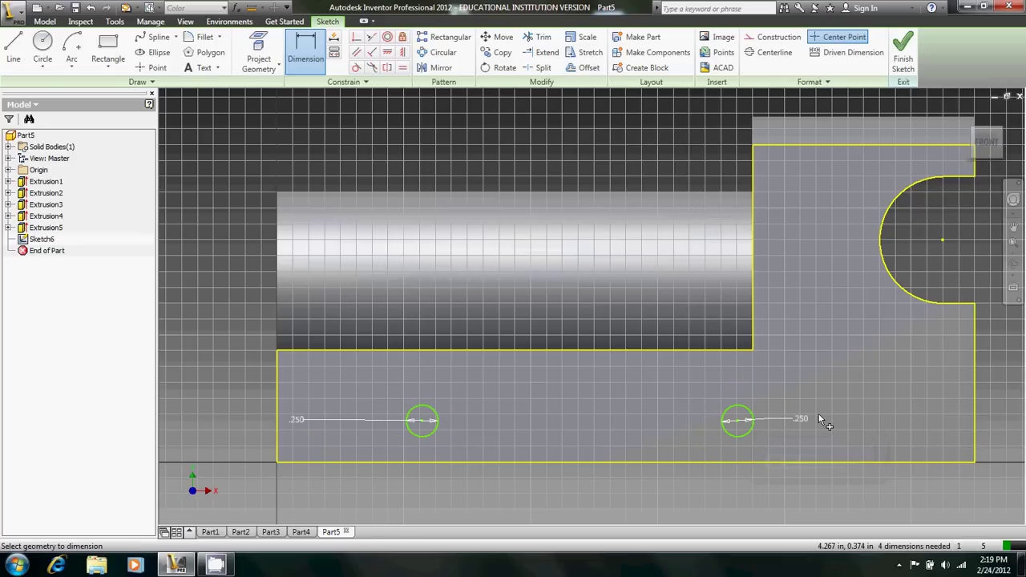
Dimension the left circle's centre 1 in horizontally from the side face's left edge
{"action": "left_click", "coordinate": [421, 424]}
{"action": "left_click", "coordinate": [277, 437]}
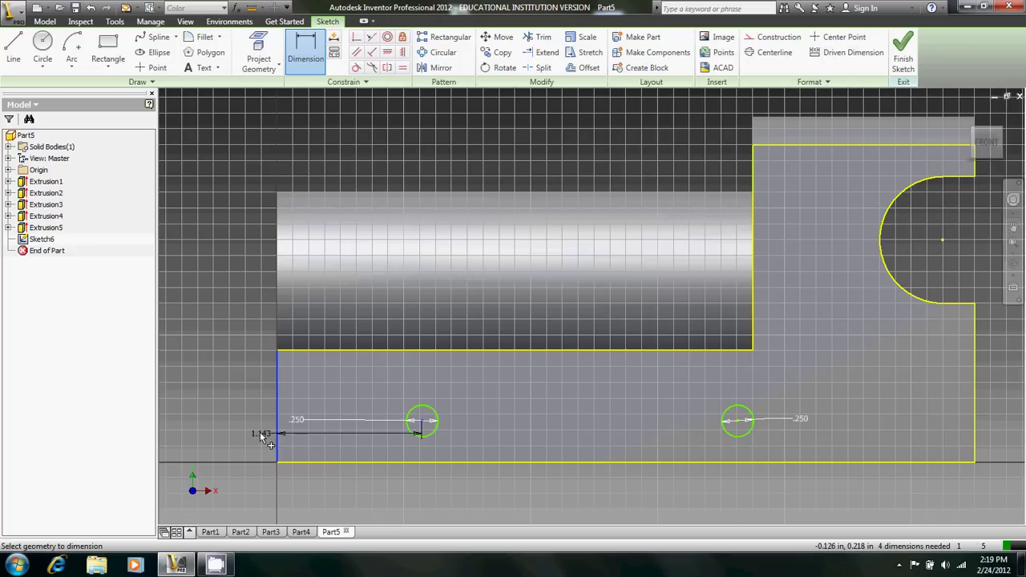
{"action": "left_click", "coordinate": [244, 422]}
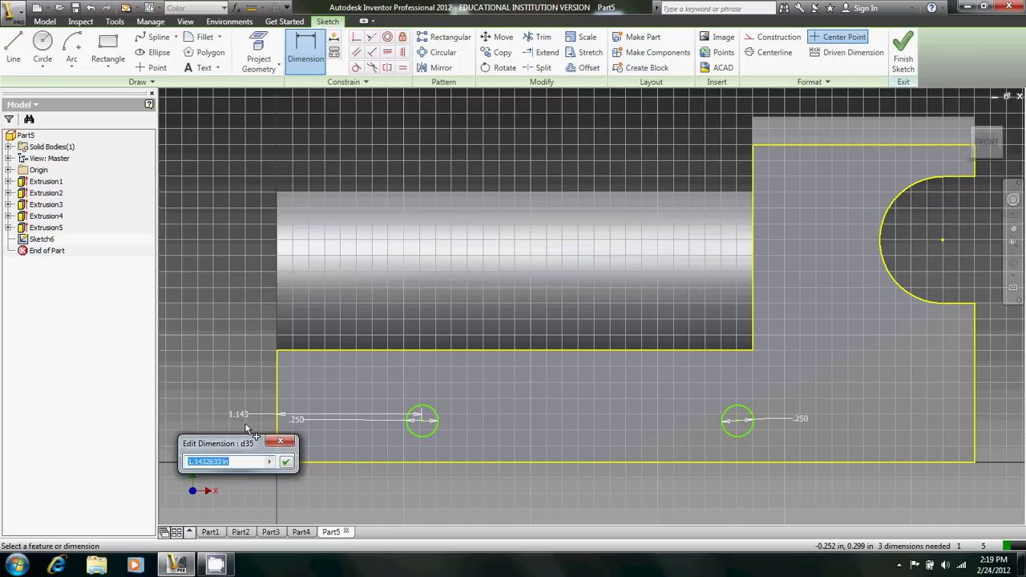
{"action": "type", "text": "1"}
{"action": "key", "text": "Return"}
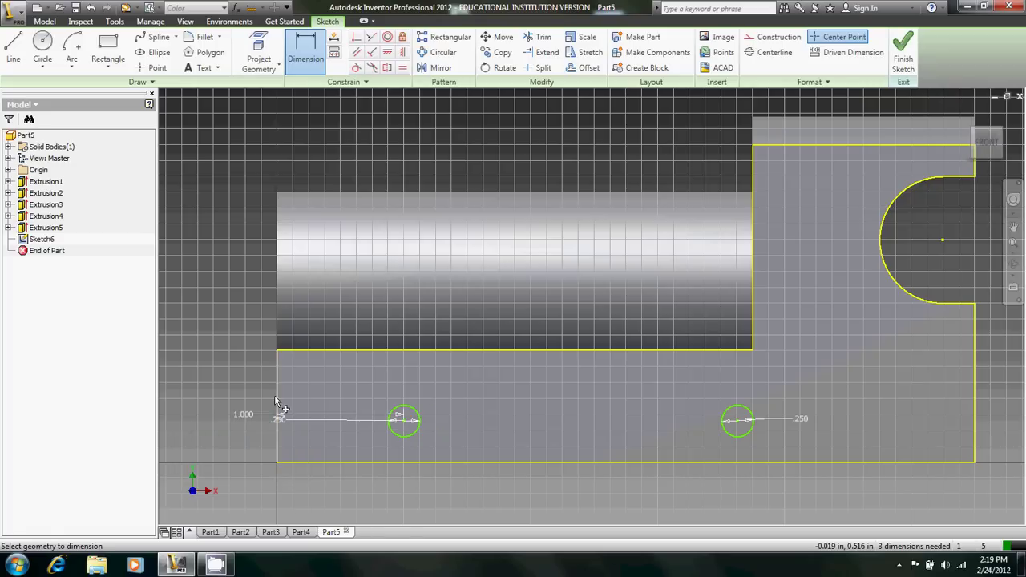
Dimension the right circle's centre 1 in horizontally from the side face's right edge
{"action": "left_click", "coordinate": [737, 423]}
{"action": "left_click", "coordinate": [974, 429]}
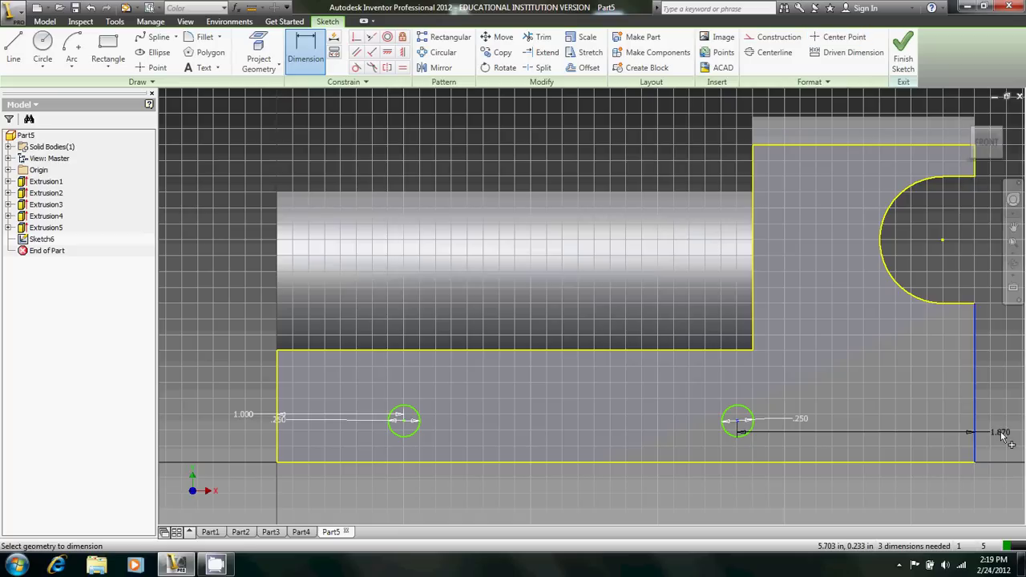
{"action": "left_click", "coordinate": [998, 437]}
{"action": "type", "text": "1"}
{"action": "key", "text": "Return"}
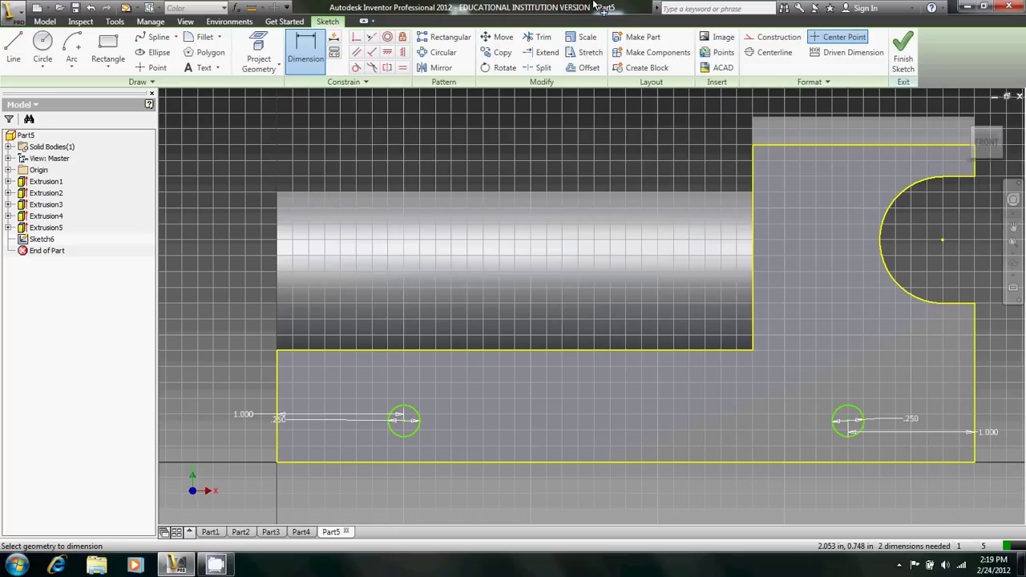
Dimension the centres of both side-face circles 0.5 in vertically from the face's bottom edge
{"action": "left_click", "coordinate": [405, 424]}
{"action": "left_click", "coordinate": [417, 464]}
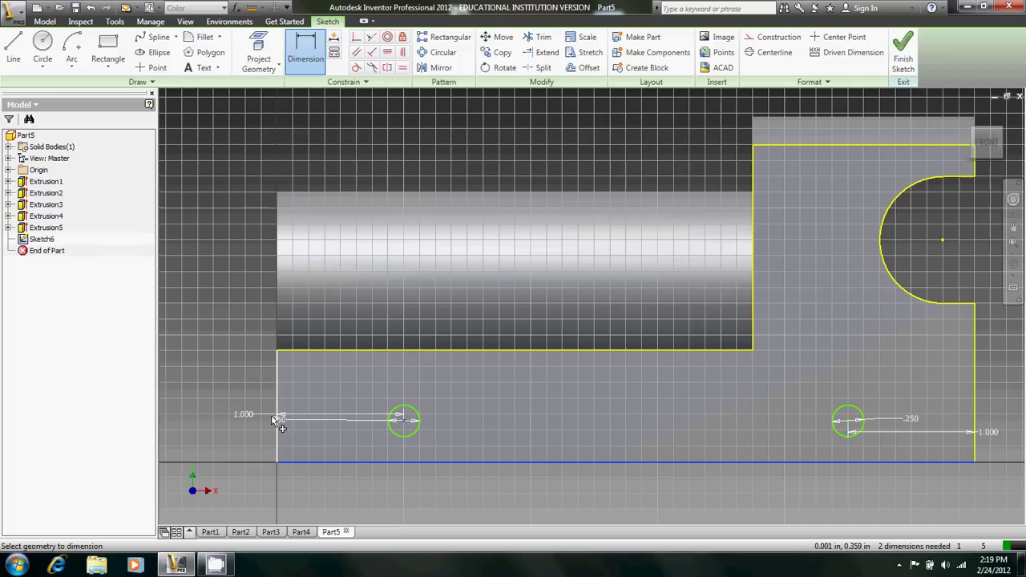
{"action": "left_click", "coordinate": [206, 434]}
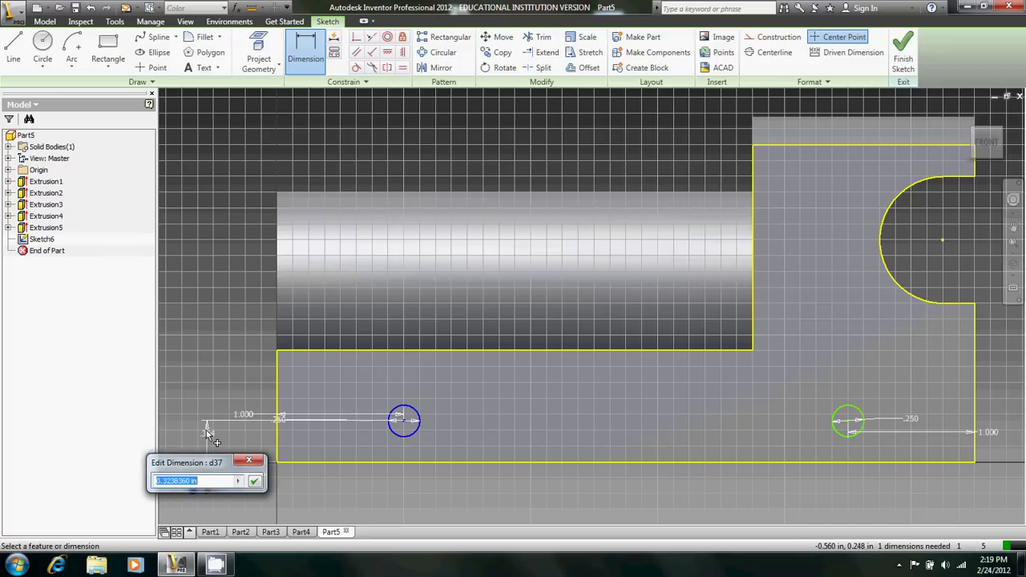
{"action": "type", "text": ".5"}
{"action": "key", "text": "Return"}
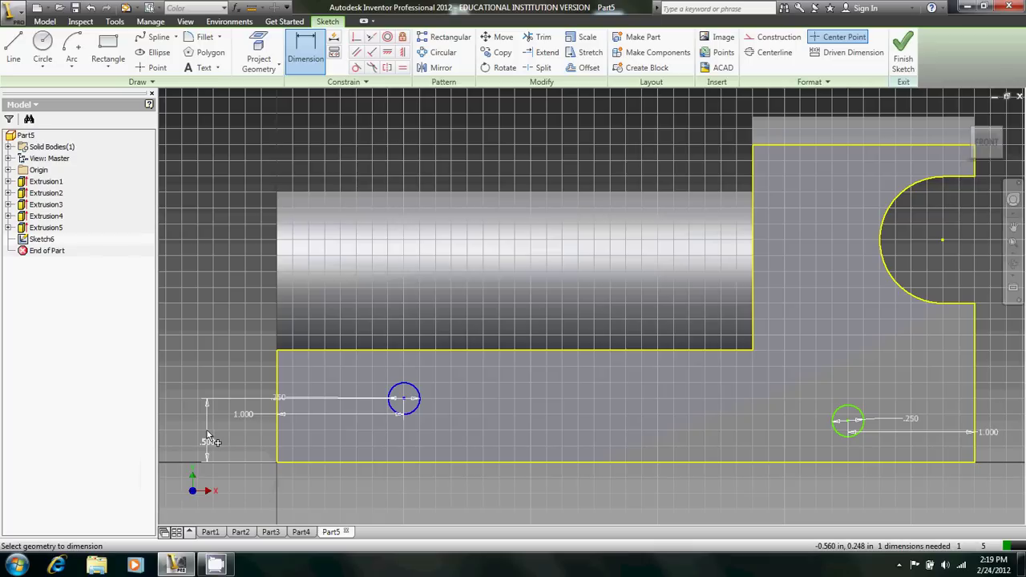
{"action": "left_click", "coordinate": [848, 424]}
{"action": "left_click", "coordinate": [833, 461]}
{"action": "left_click", "coordinate": [834, 483]}
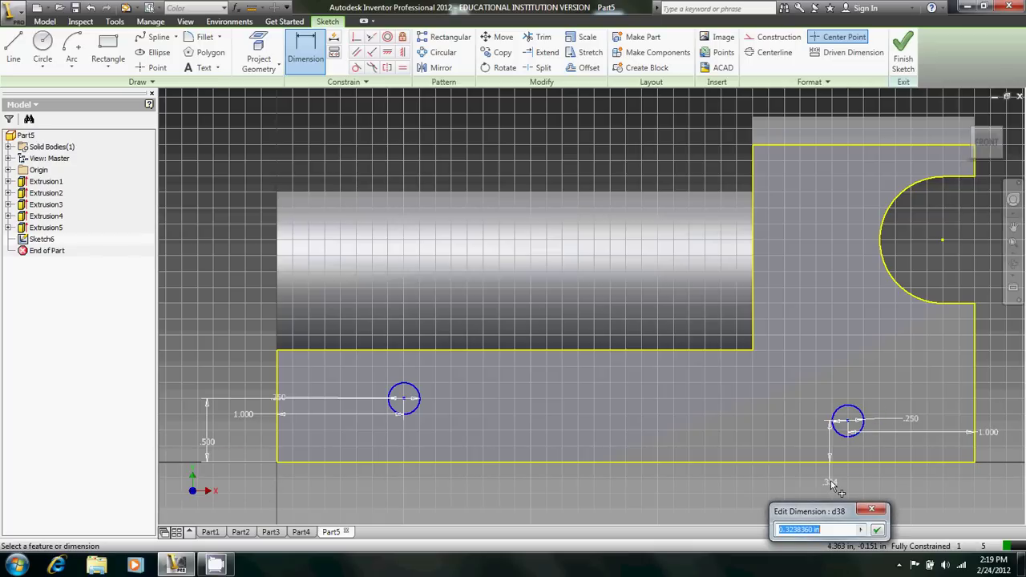
{"action": "type", "text": ".5"}
{"action": "key", "text": "Return"}
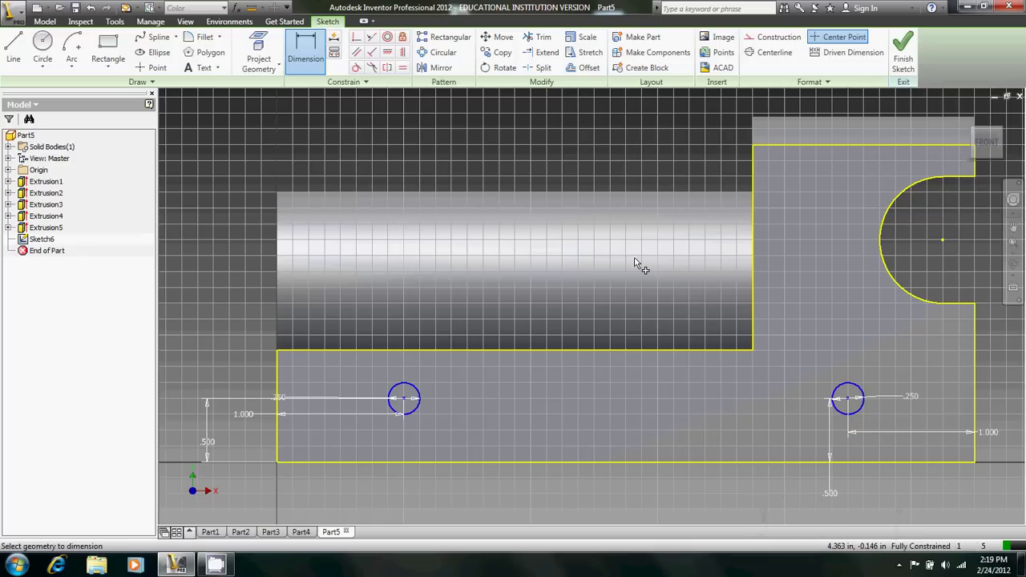
Finish the sketch and cut-extrude both 0.25 in circles through the whole part with the All extent
{"action": "left_click", "coordinate": [902, 54]}
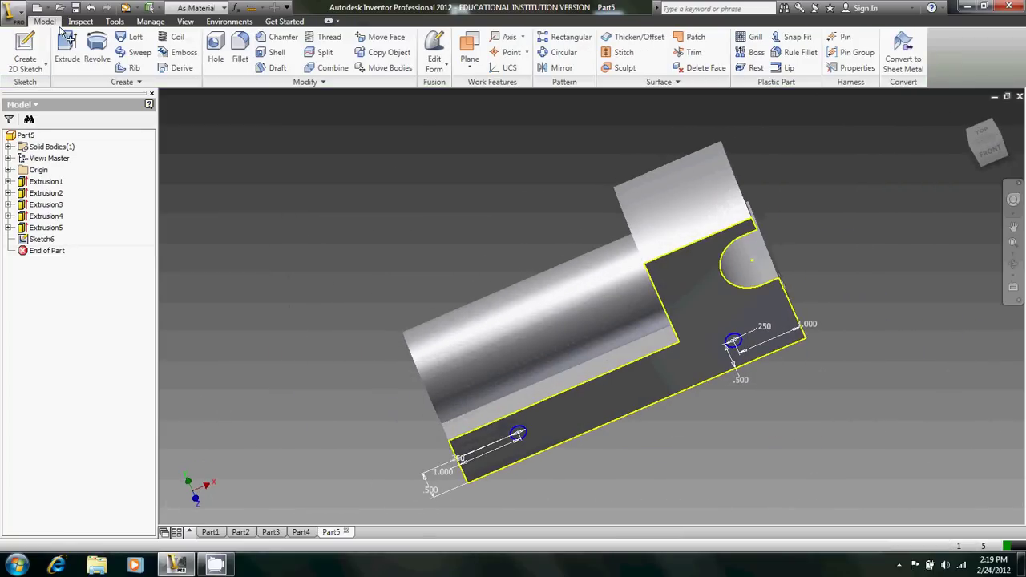
{"action": "left_click", "coordinate": [67, 48]}
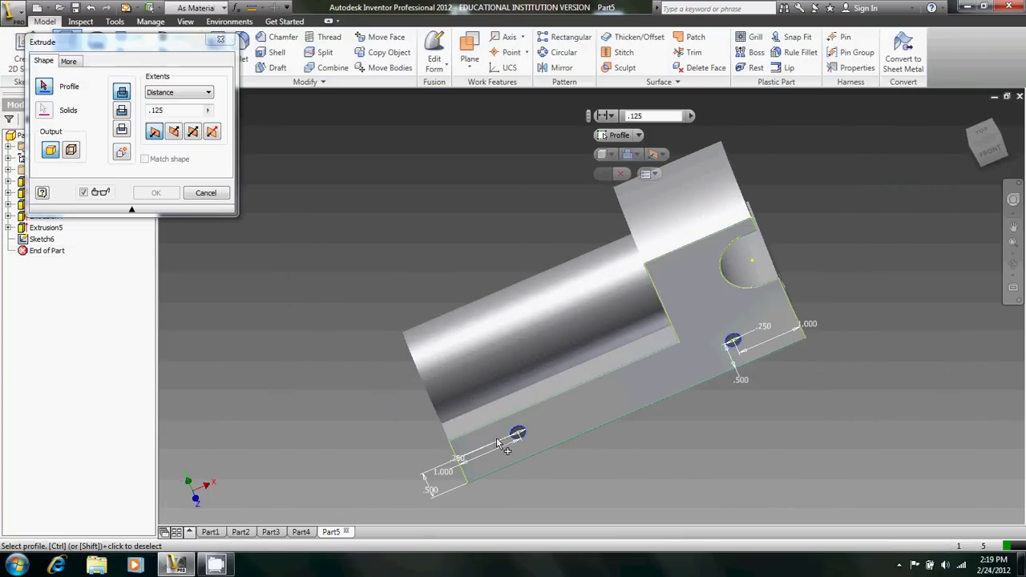
{"action": "left_click", "coordinate": [733, 344]}
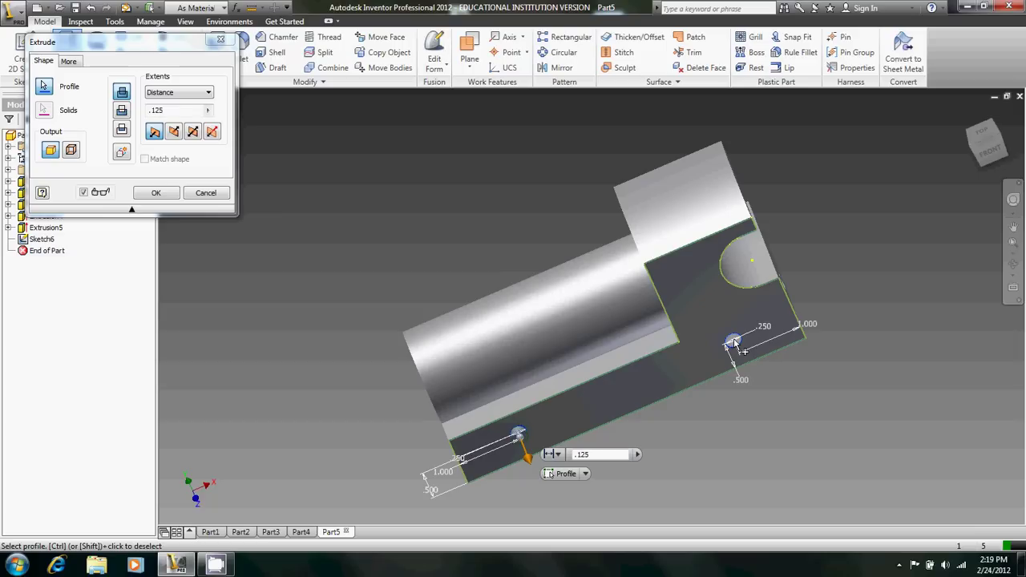
{"action": "left_click", "coordinate": [188, 93]}
{"action": "left_click", "coordinate": [176, 99]}
{"action": "left_click", "coordinate": [178, 92]}
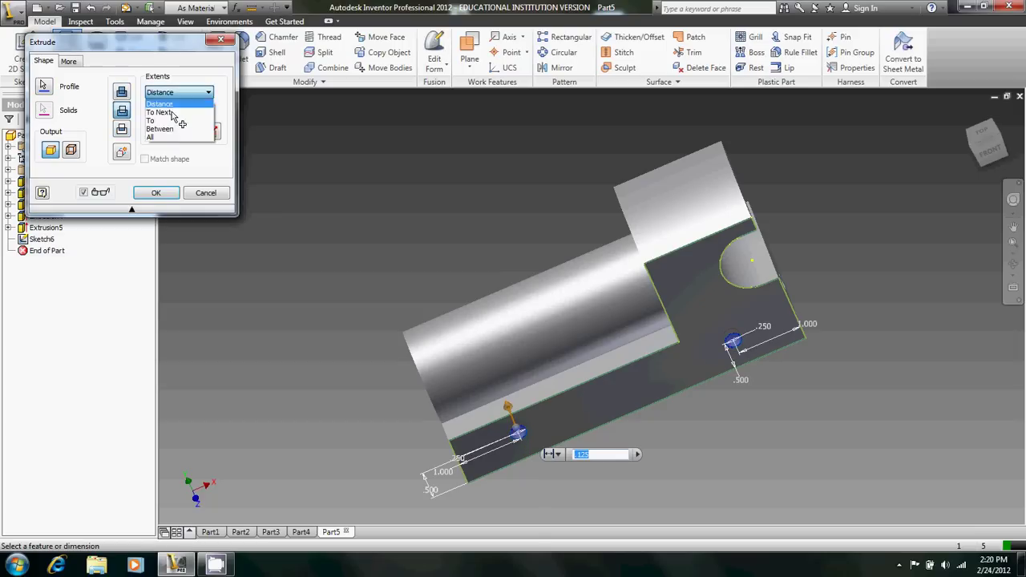
{"action": "left_click", "coordinate": [168, 143]}
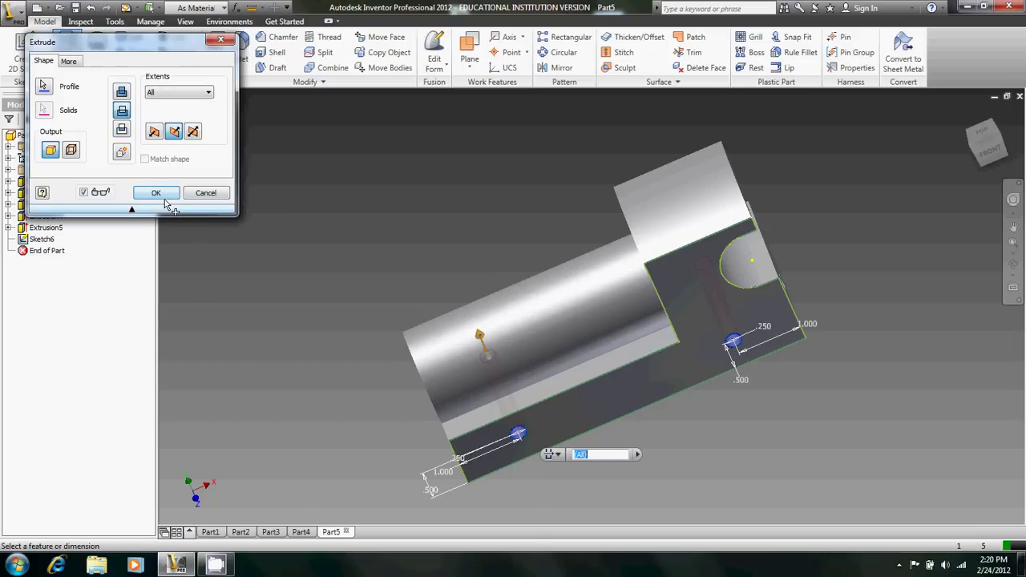
{"action": "left_click", "coordinate": [164, 197]}
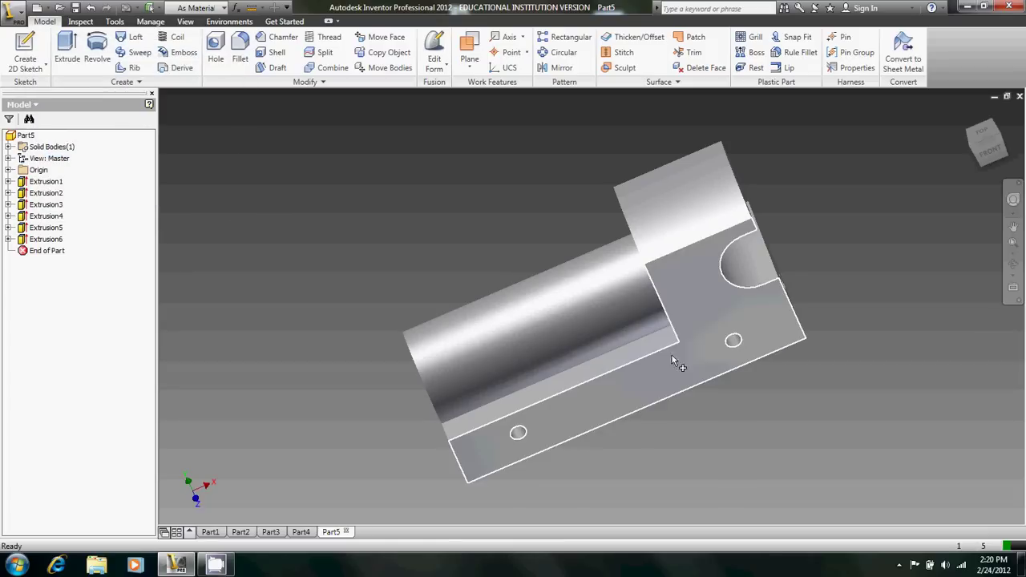
Create a work plane tangent to the top of the cylinder and parallel to the flat ledge beside it
{"action": "middle_click_drag", "start_coordinate": [678, 413], "coordinate": [722, 407], "text": "shift"}
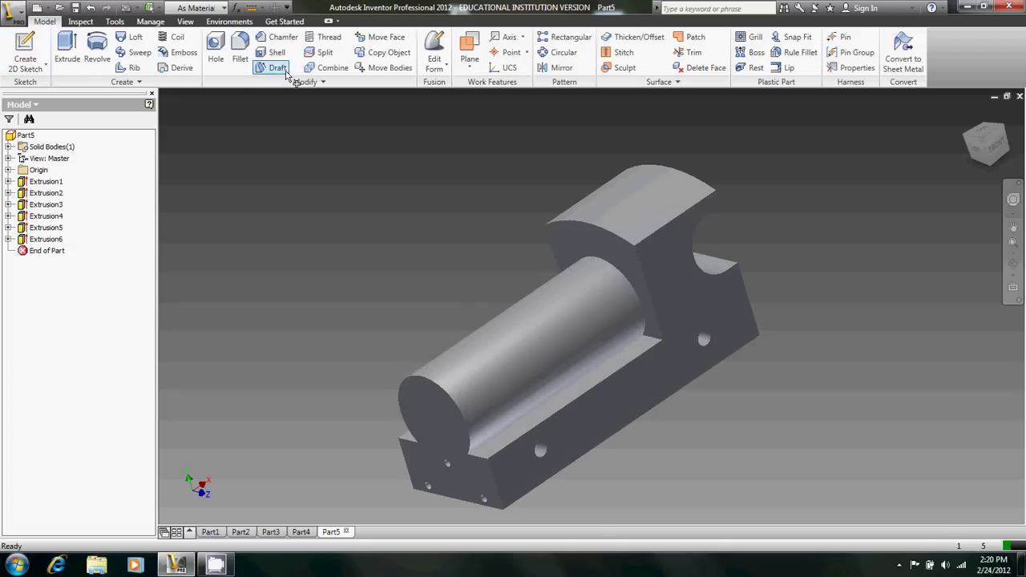
{"action": "left_click", "coordinate": [469, 66]}
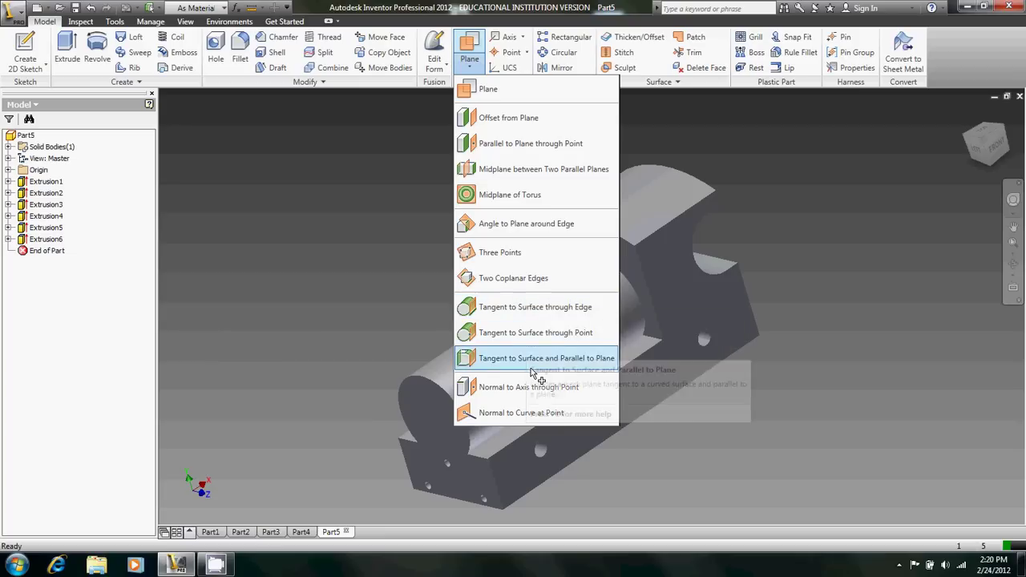
{"action": "left_click", "coordinate": [480, 359]}
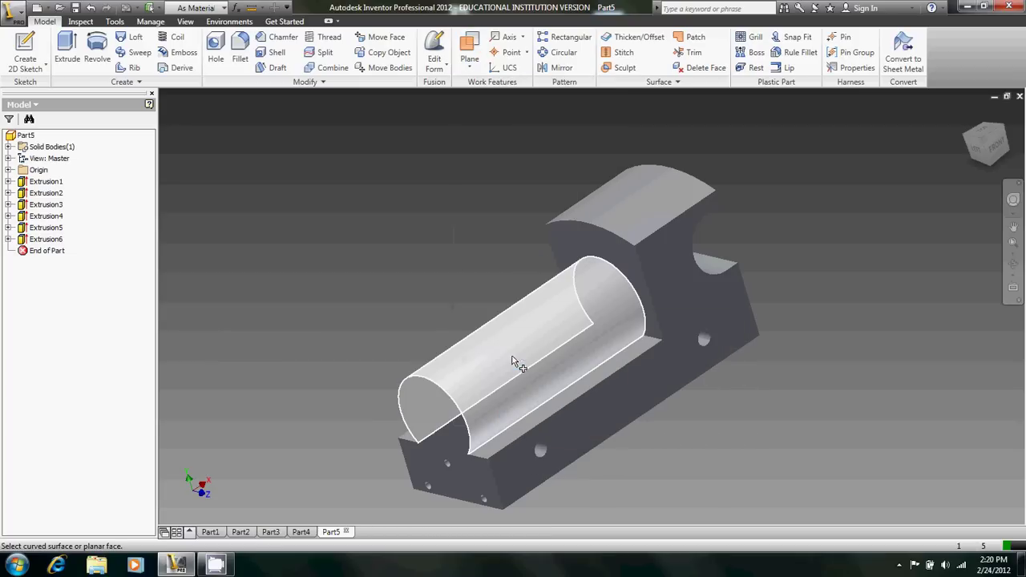
{"action": "left_click", "coordinate": [513, 366]}
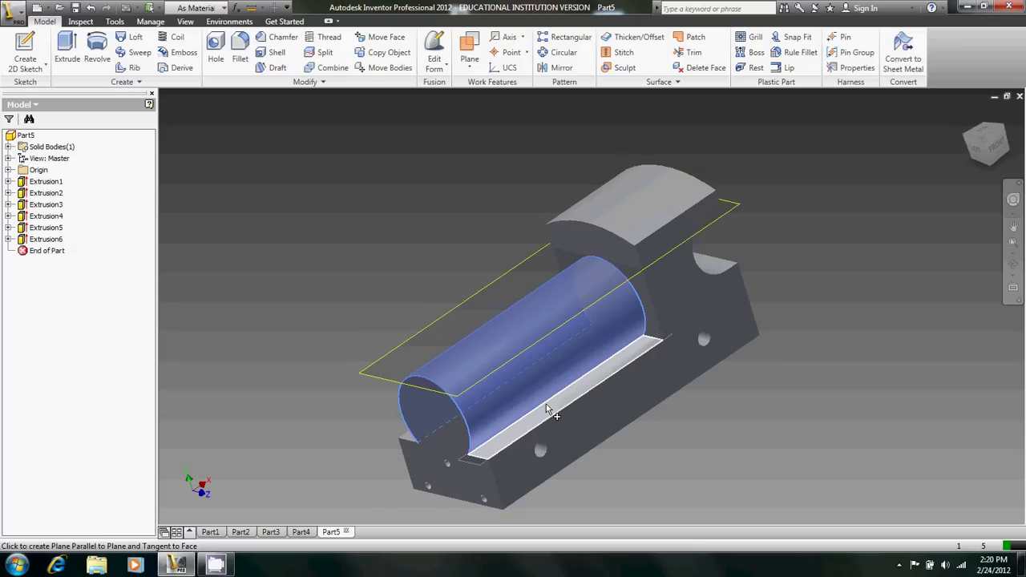
{"action": "left_click", "coordinate": [547, 408]}
Start a sketch on the tangent work plane and draw a circle about 0.81 in in diameter near the cylinder's free end
{"action": "left_click", "coordinate": [25, 58]}
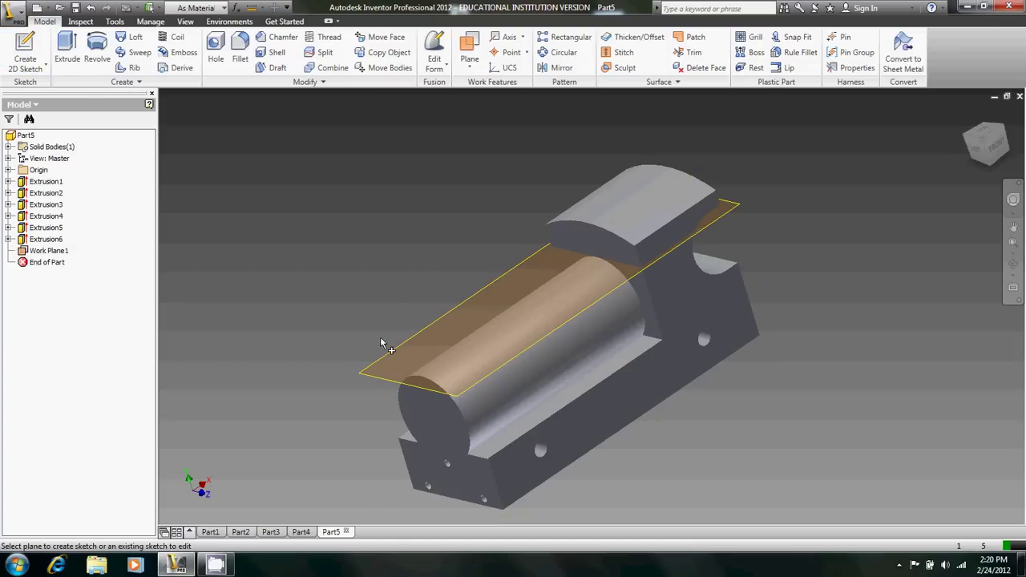
{"action": "left_click", "coordinate": [381, 341]}
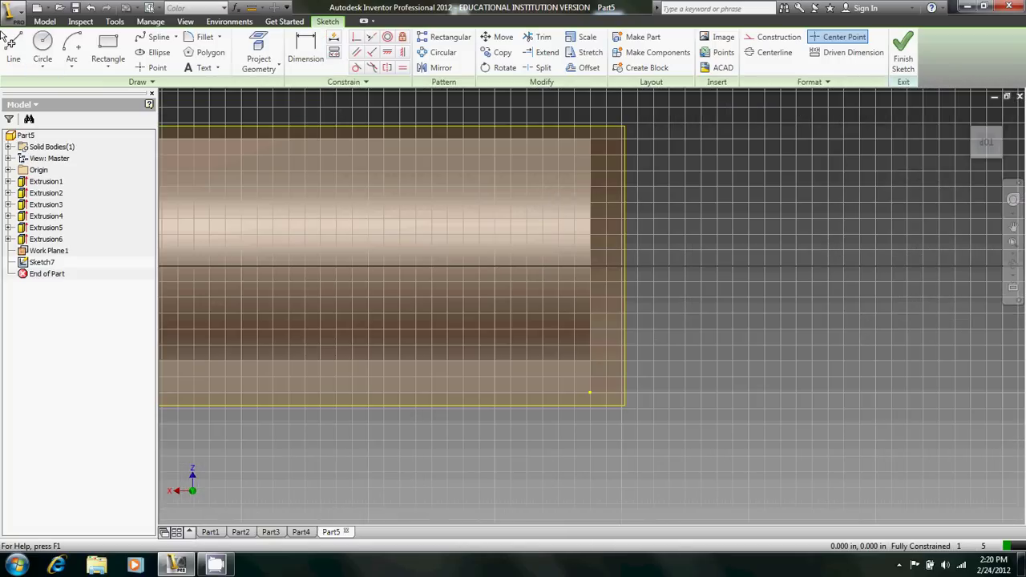
{"action": "left_click", "coordinate": [42, 48]}
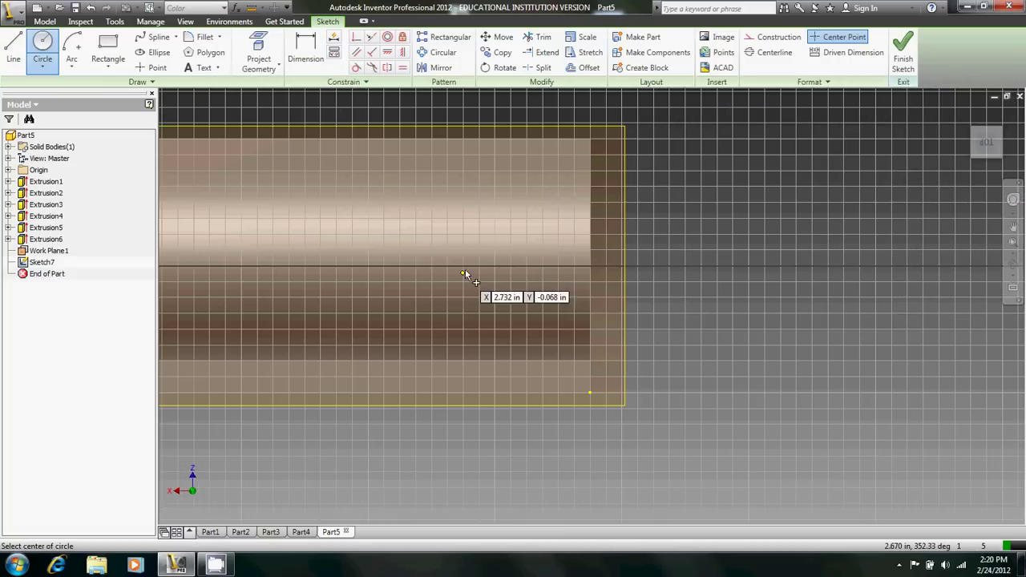
{"action": "left_click", "coordinate": [479, 265]}
{"action": "left_click", "coordinate": [532, 271]}
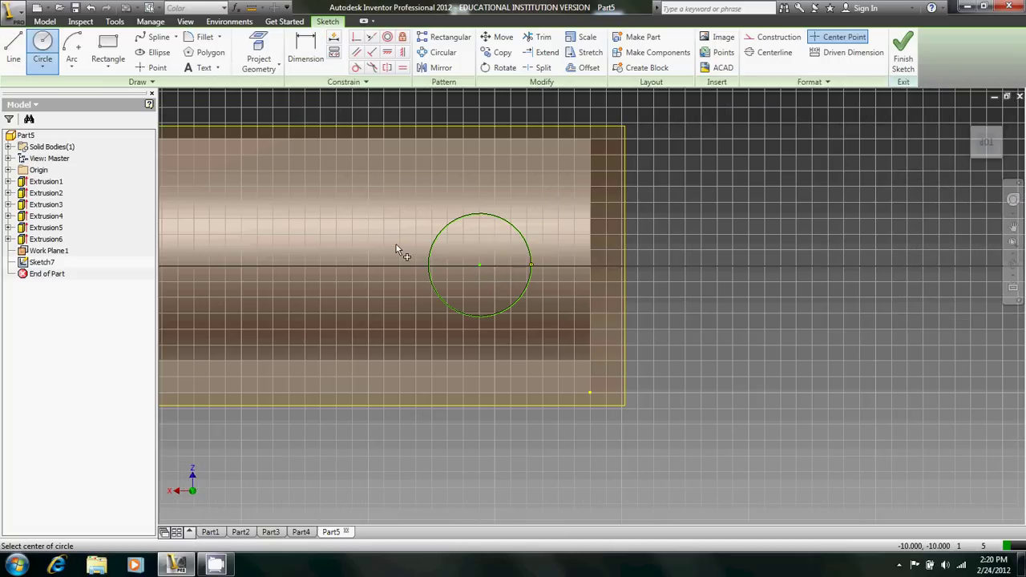
Project the base's long side edge, its free end edge and the raised block's edge into the sketch
{"action": "left_click", "coordinate": [247, 57]}
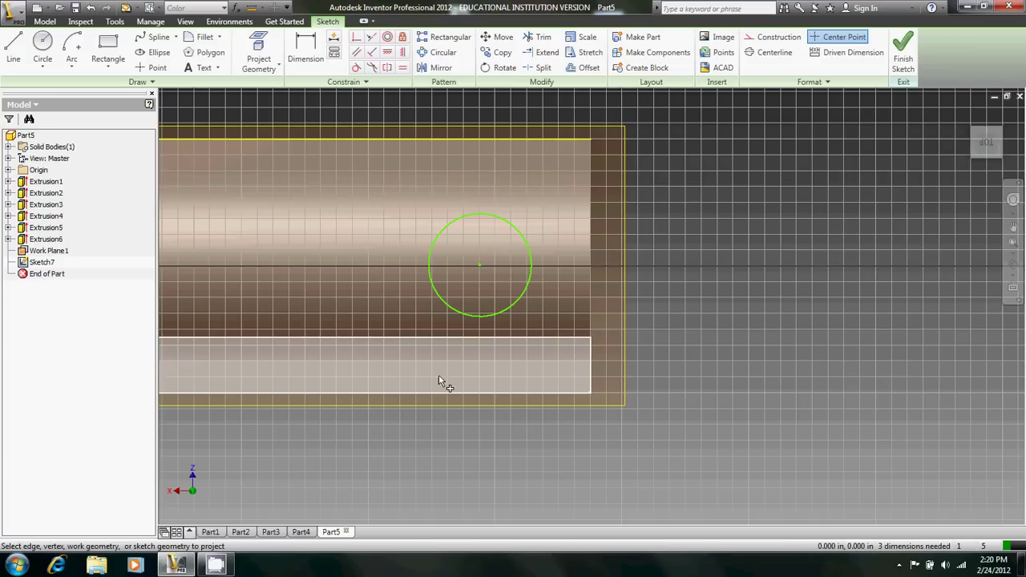
{"action": "left_click", "coordinate": [523, 378]}
{"action": "left_click", "coordinate": [592, 327]}
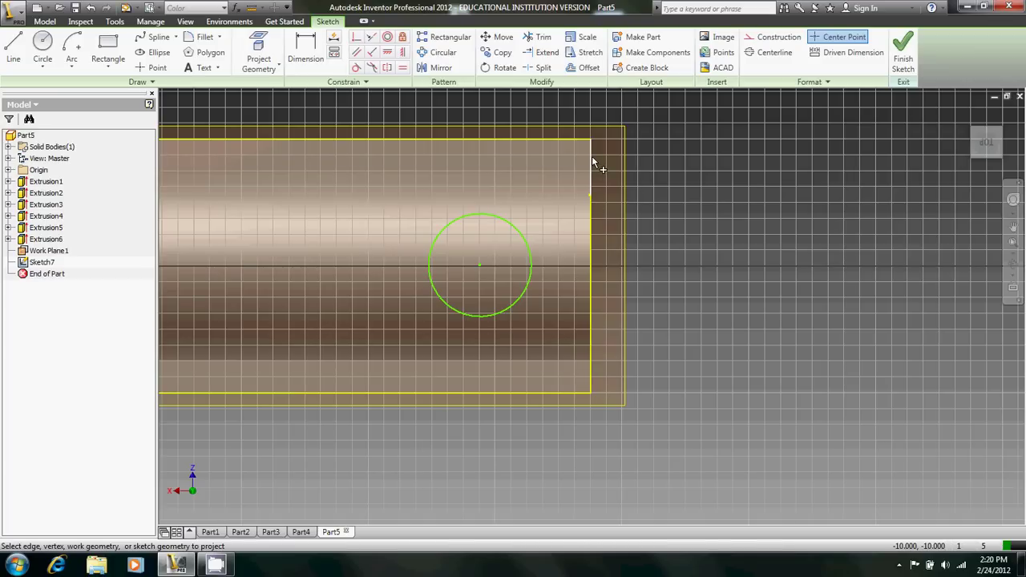
{"action": "key", "text": "Home"}
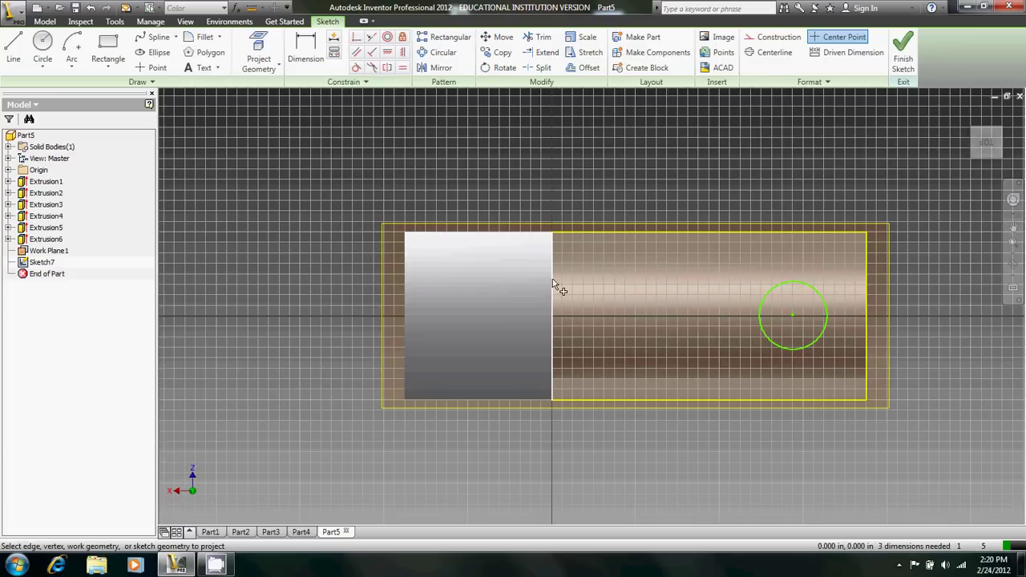
{"action": "left_click", "coordinate": [553, 282]}
Dimension the circle's diameter on the work plane to 0.5 in
{"action": "left_click", "coordinate": [305, 53]}
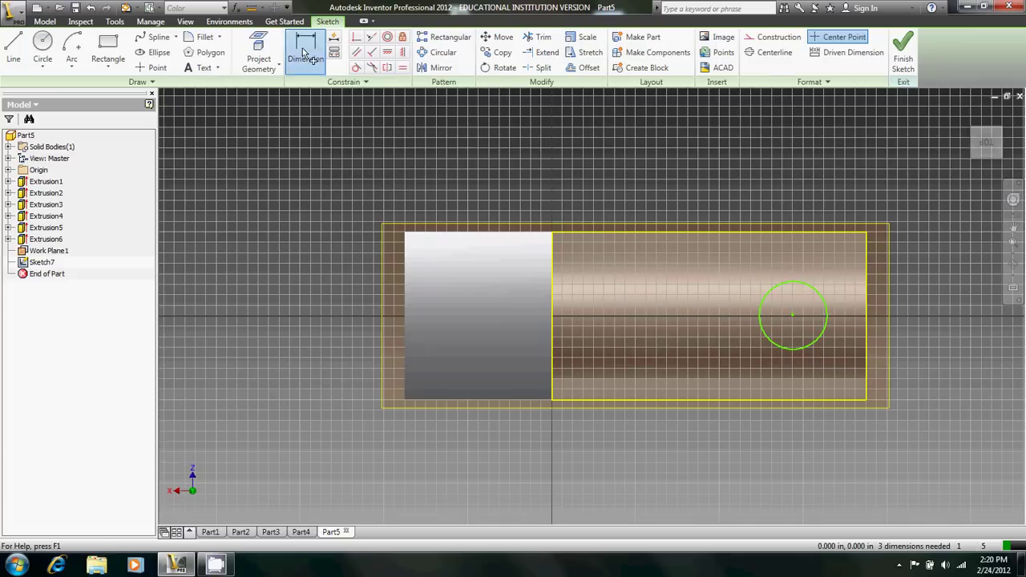
{"action": "left_click", "coordinate": [768, 342]}
{"action": "left_click", "coordinate": [721, 353]}
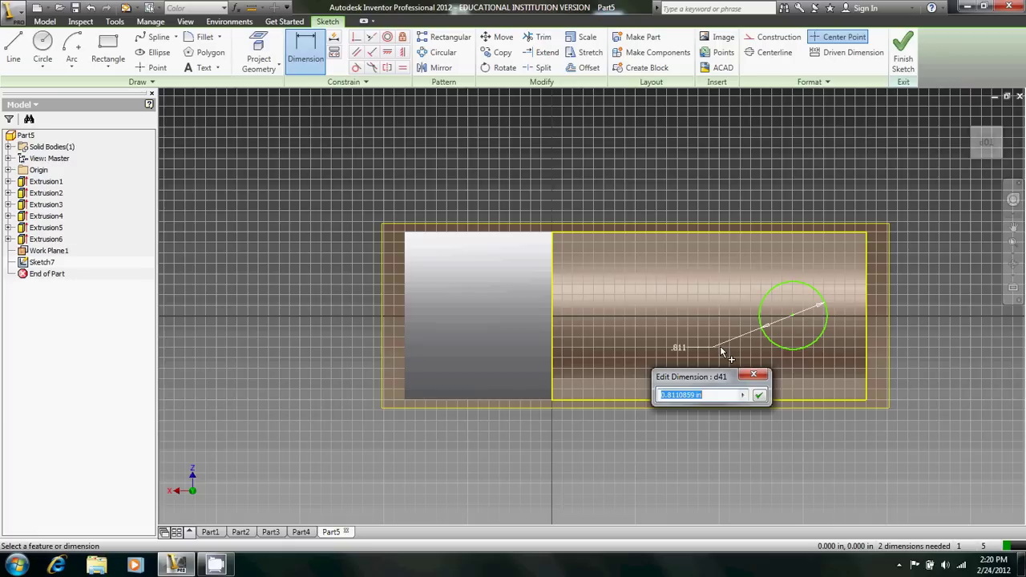
{"action": "type", "text": ".5"}
{"action": "key", "text": "Return"}
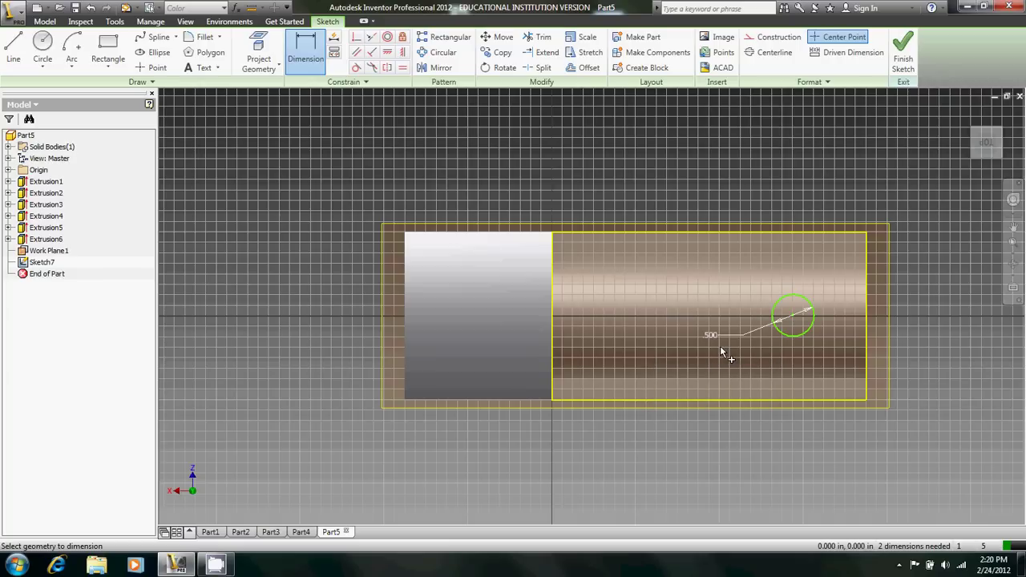
Dimension the circle's centre 0.88 in from the projected free end edge and 1 in from the projected long side edge
{"action": "left_click", "coordinate": [792, 319]}
{"action": "left_click", "coordinate": [865, 328]}
{"action": "left_click", "coordinate": [889, 329]}
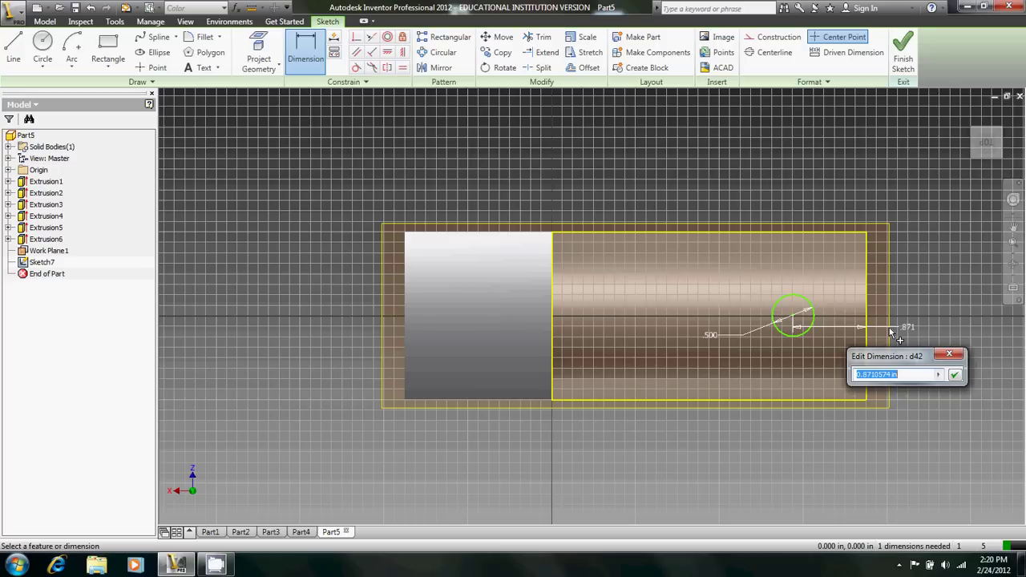
{"action": "type", "text": ".88"}
{"action": "key", "text": "Return"}
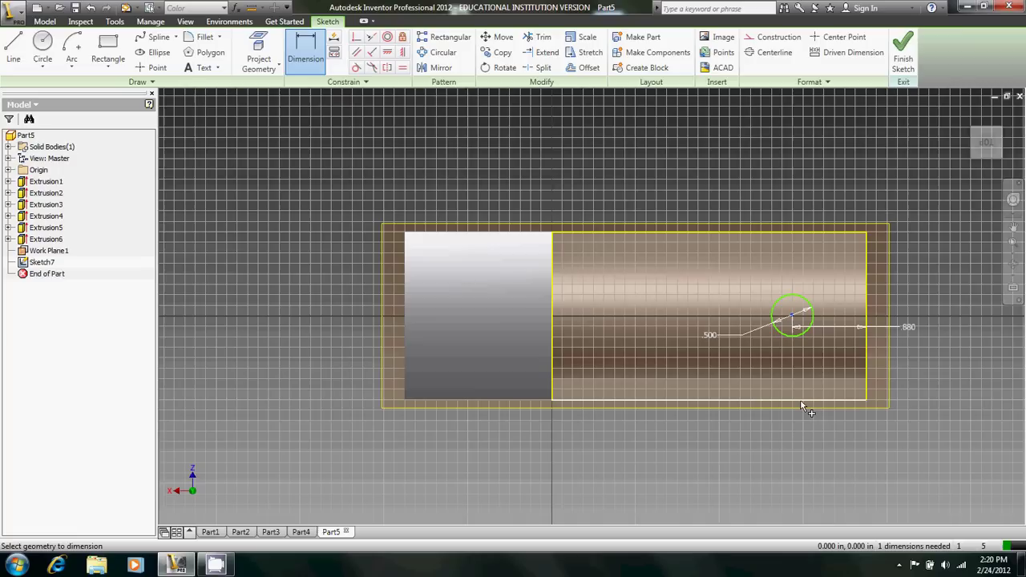
{"action": "left_click", "coordinate": [820, 398]}
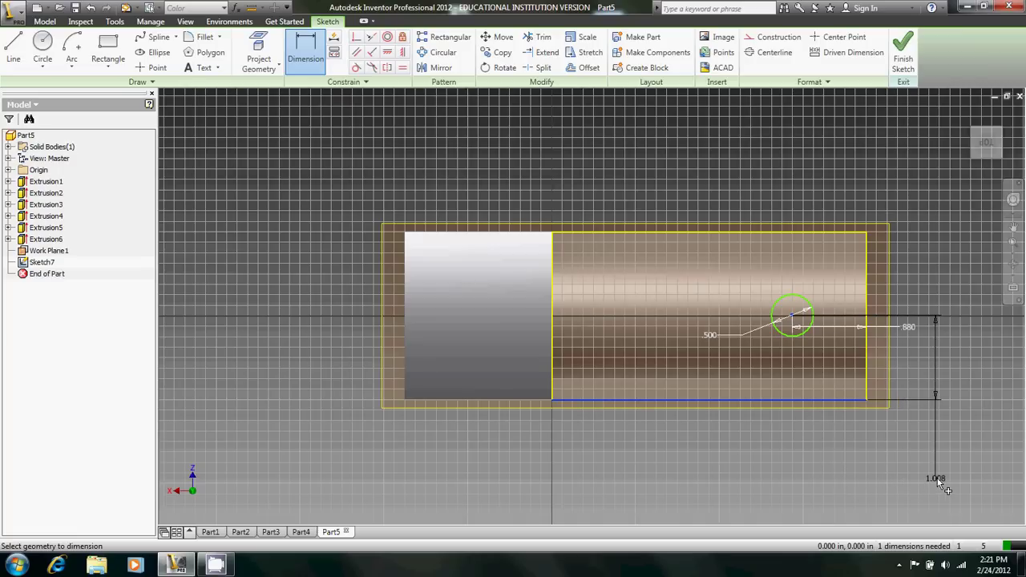
{"action": "left_click", "coordinate": [939, 481]}
{"action": "type", "text": "1"}
{"action": "key", "text": "Return"}
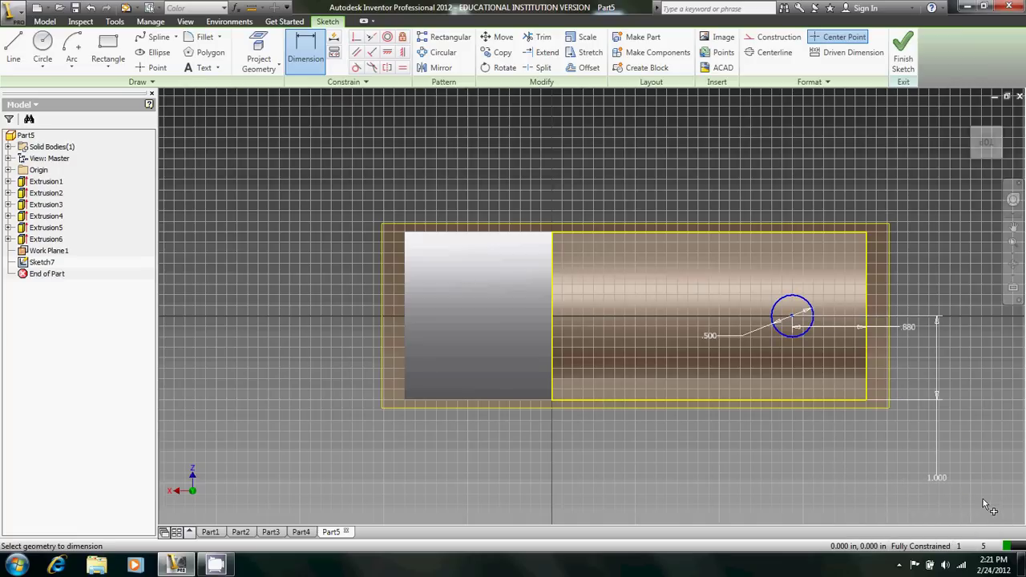
Finish the sketch and extrude the 0.5 in circle 0.25 in down from the work plane into the cylinder, joined to the body
{"action": "left_click", "coordinate": [903, 64]}
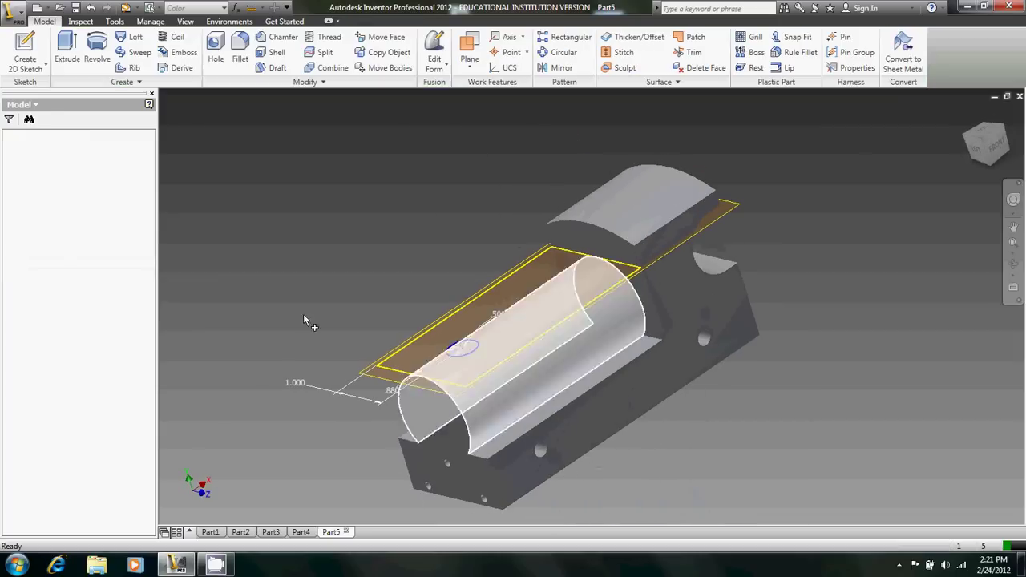
{"action": "left_click", "coordinate": [67, 48]}
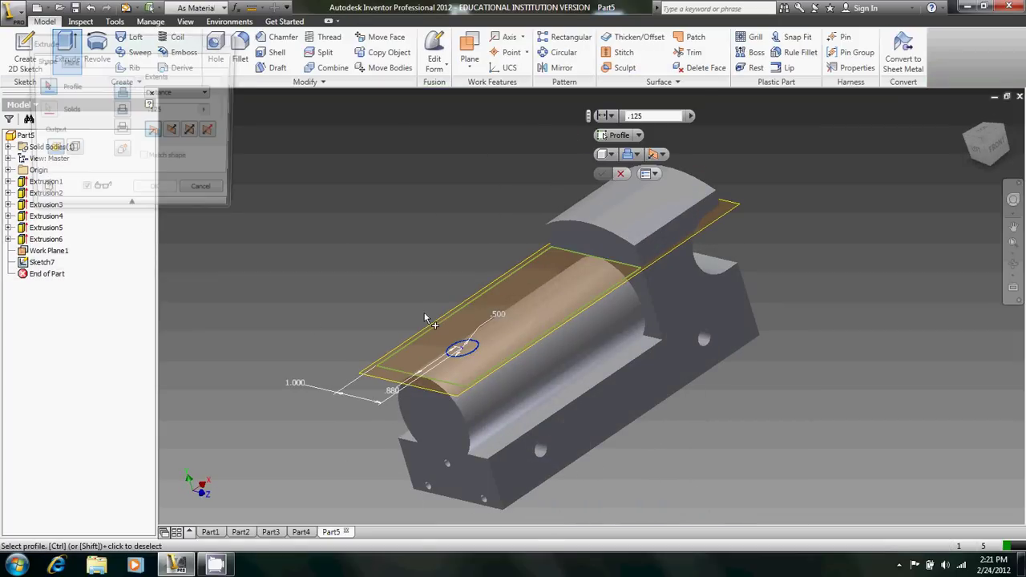
{"action": "left_click", "coordinate": [462, 347]}
{"action": "left_click", "coordinate": [173, 130]}
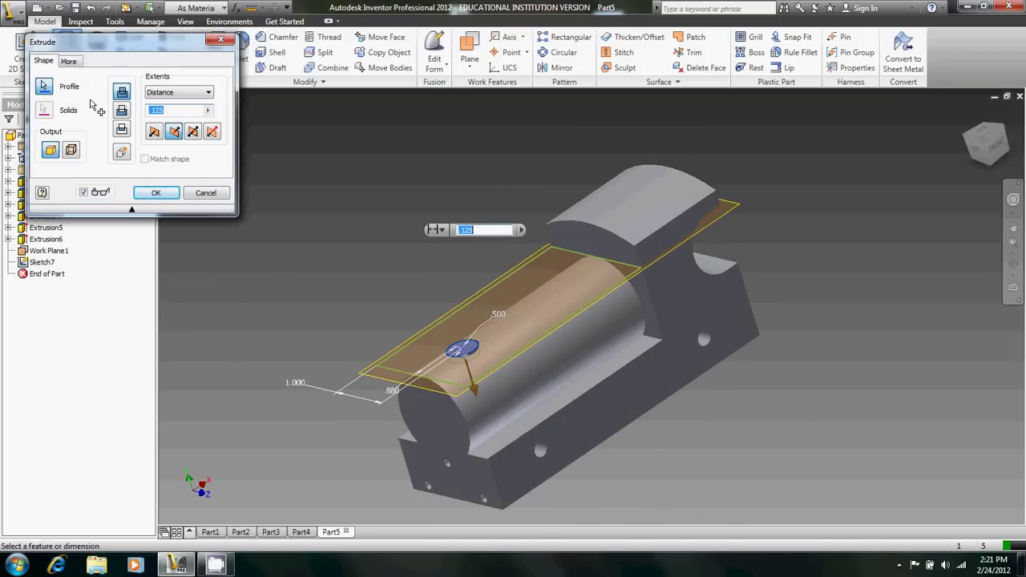
{"action": "type", "text": ".25"}
{"action": "key", "text": "Return"}
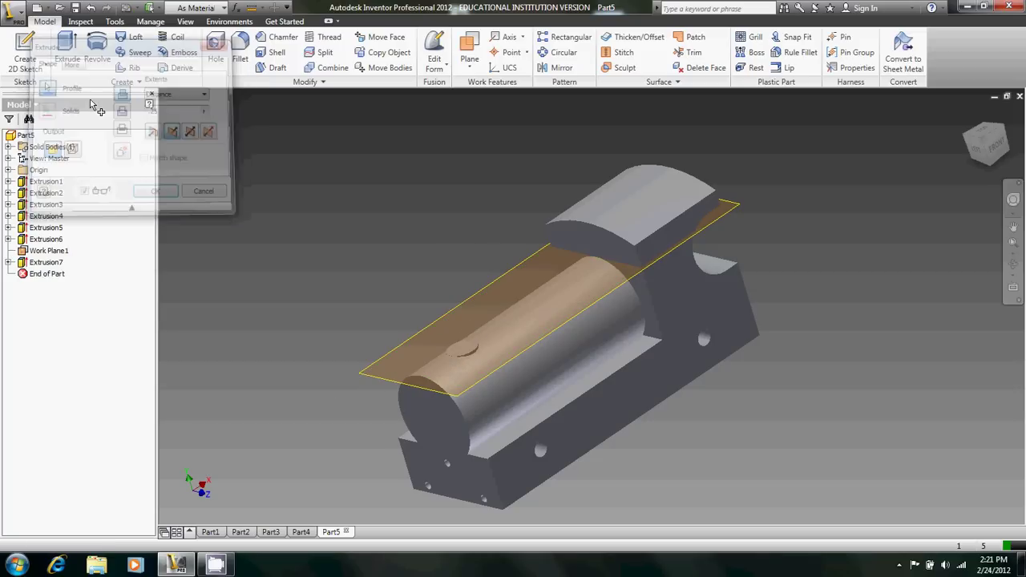
Undo the joined extrusion of the circle on the cylinder
{"action": "scroll", "coordinate": [484, 350], "scroll_direction": "up", "scroll_amount": 3}
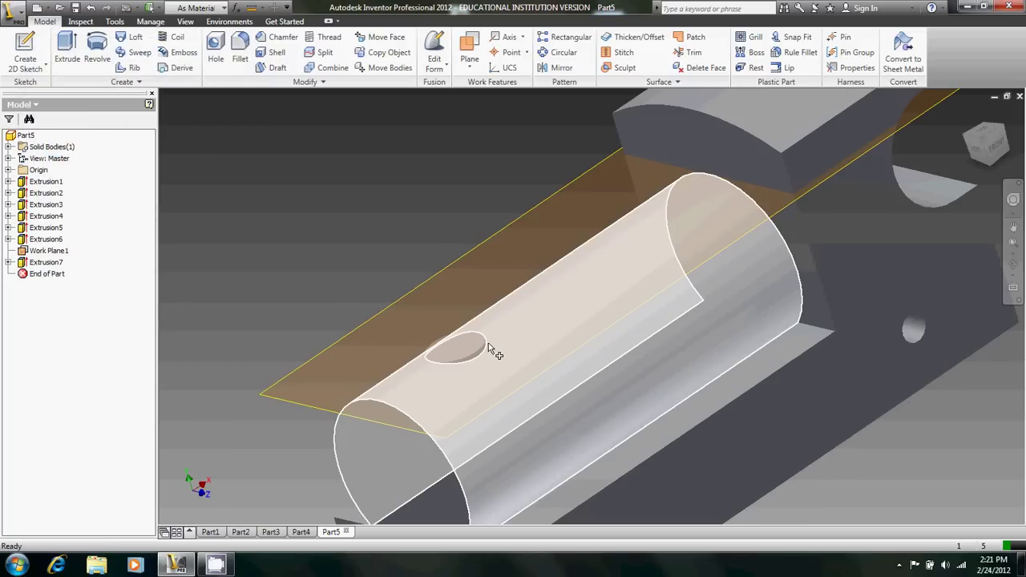
{"action": "scroll", "coordinate": [455, 346], "scroll_direction": "up", "scroll_amount": 2}
{"action": "mouse_move", "coordinate": [455, 346]}
{"action": "middle_mouse_down", "text": "shift"}
{"action": "mouse_move", "coordinate": [505, 346]}
{"action": "mouse_move", "coordinate": [508, 359]}
{"action": "mouse_move", "coordinate": [485, 353]}
{"action": "middle_mouse_up", "text": "shift"}
{"action": "key", "text": "ctrl+z"}
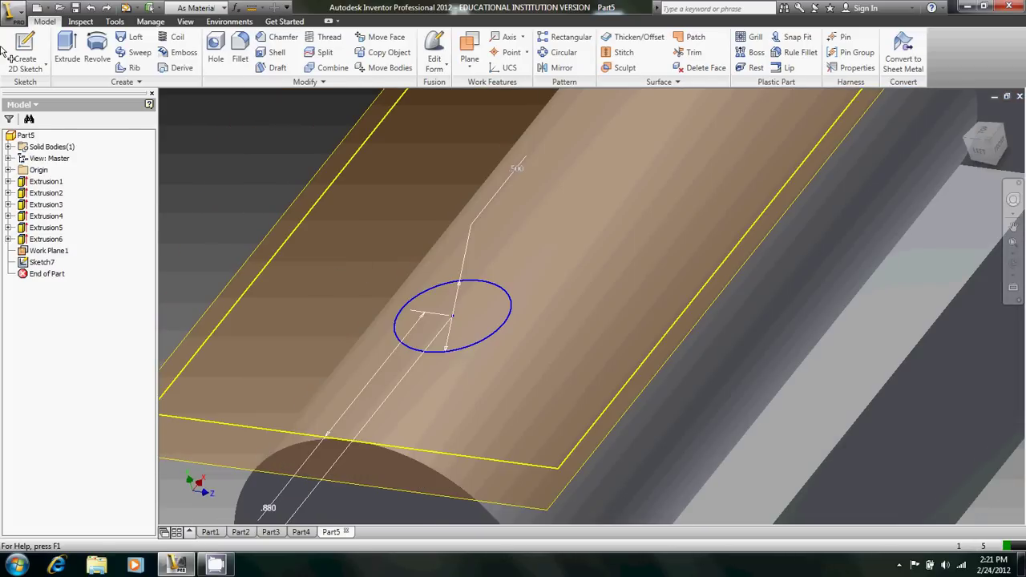
Extrude the 0.5 in circle 0.25 in down from the work plane into the cylinder as a cut
{"action": "left_click", "coordinate": [68, 48]}
{"action": "left_click", "coordinate": [485, 320]}
{"action": "left_click", "coordinate": [172, 132]}
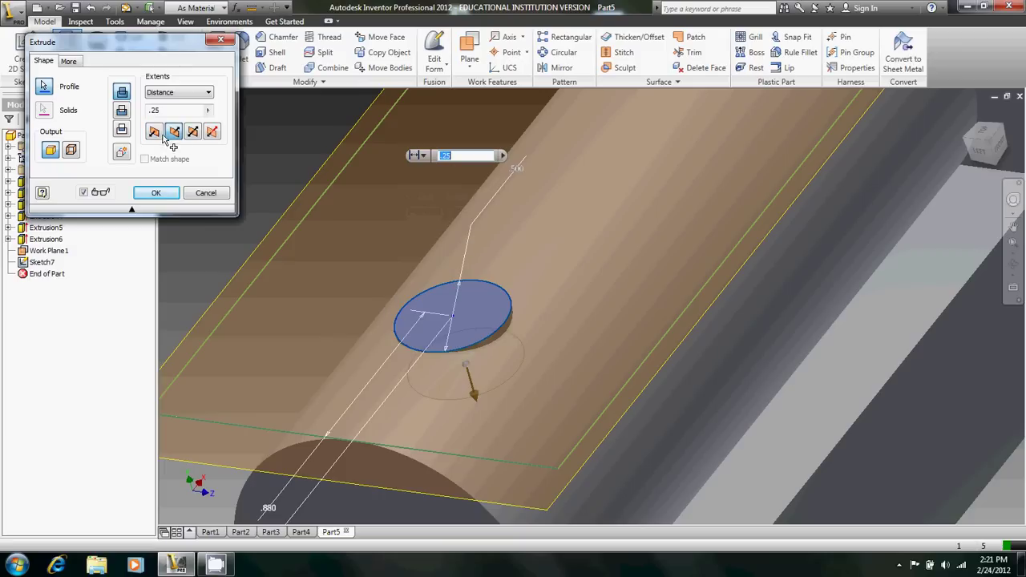
{"action": "left_click", "coordinate": [121, 110]}
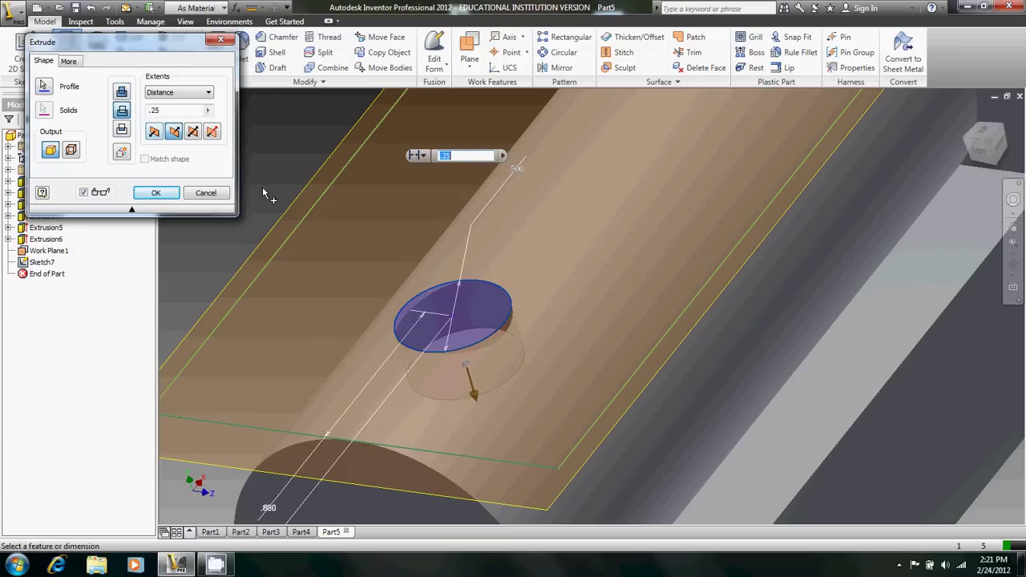
{"action": "left_click", "coordinate": [158, 196]}
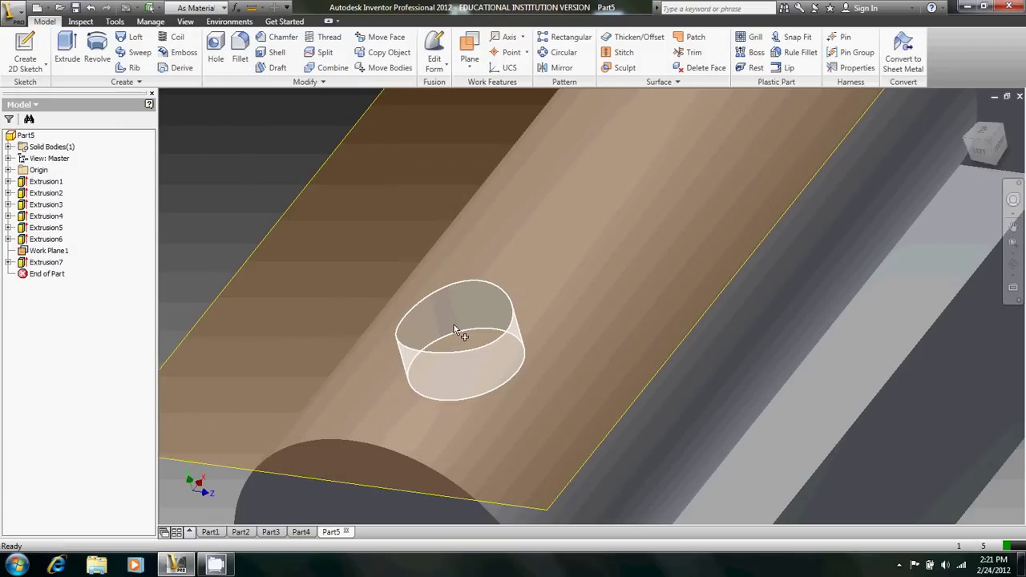
Turn off the visibility of the work plane on top of the cylinder
{"action": "middle_click_drag", "start_coordinate": [493, 321], "coordinate": [451, 281], "text": "shift"}
{"action": "scroll", "coordinate": [575, 325], "scroll_direction": "down", "scroll_amount": 10}
{"action": "scroll", "coordinate": [413, 256], "scroll_direction": "up", "scroll_amount": 1}
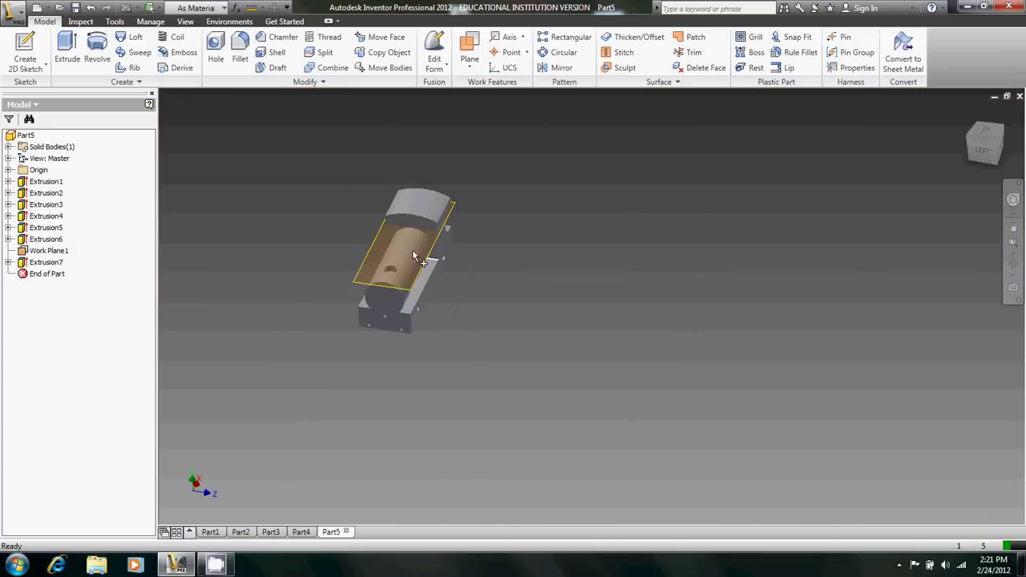
{"action": "scroll", "coordinate": [368, 240], "scroll_direction": "up", "scroll_amount": 2}
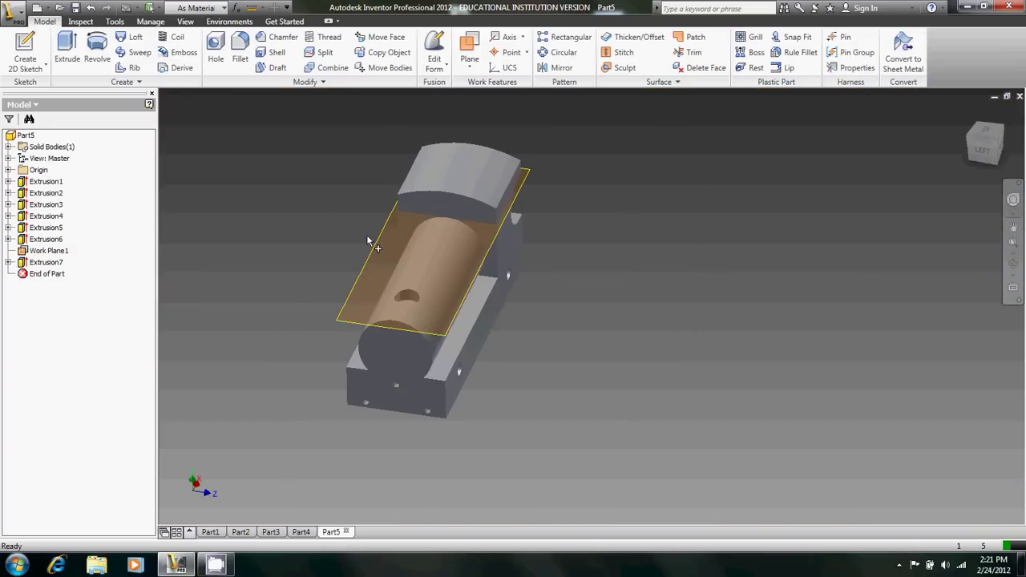
{"action": "left_click", "coordinate": [374, 242]}
{"action": "key", "text": "Escape"}
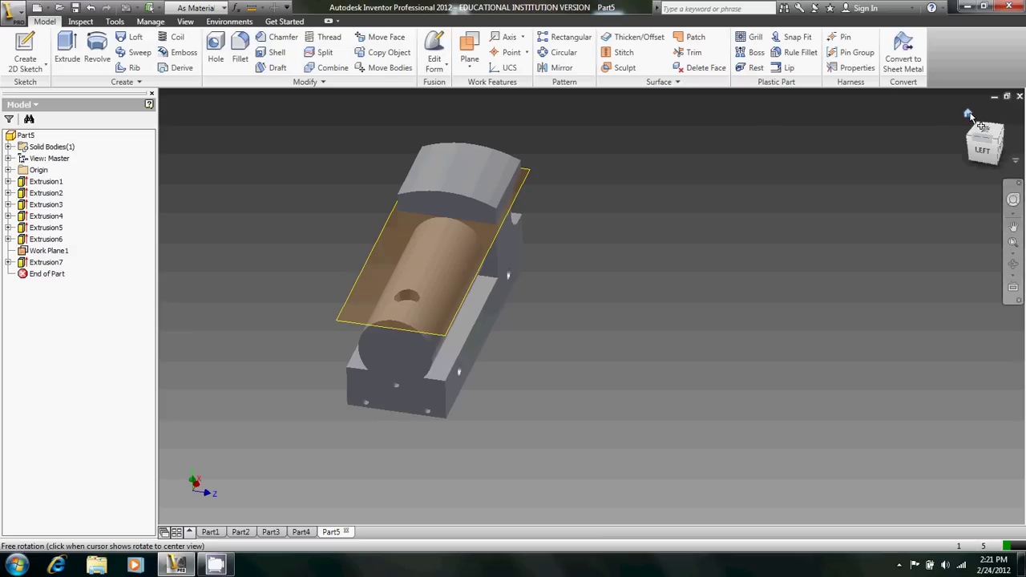
{"action": "left_click", "coordinate": [968, 114]}
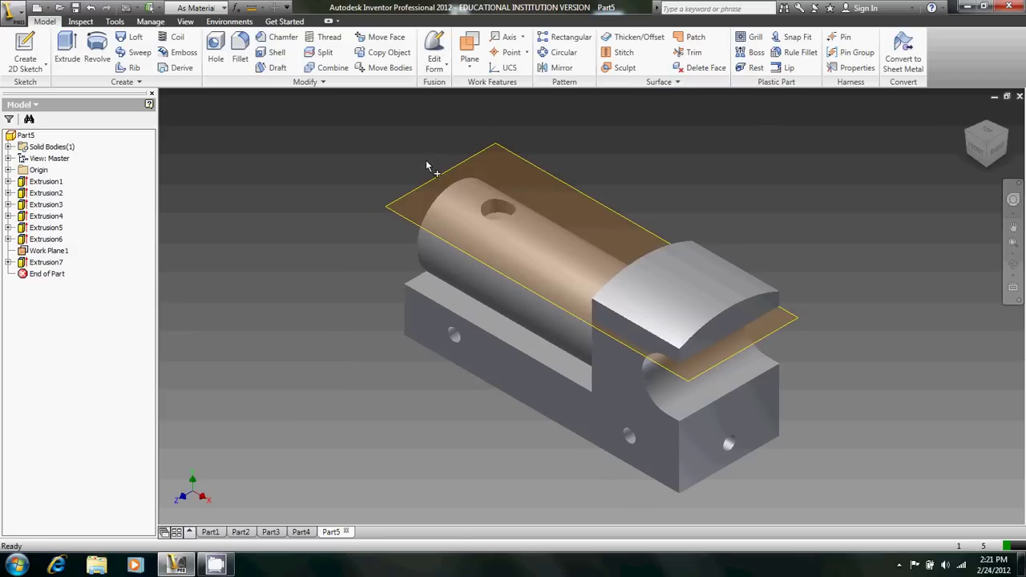
{"action": "left_click", "coordinate": [563, 182]}
{"action": "right_click", "coordinate": [617, 201]}
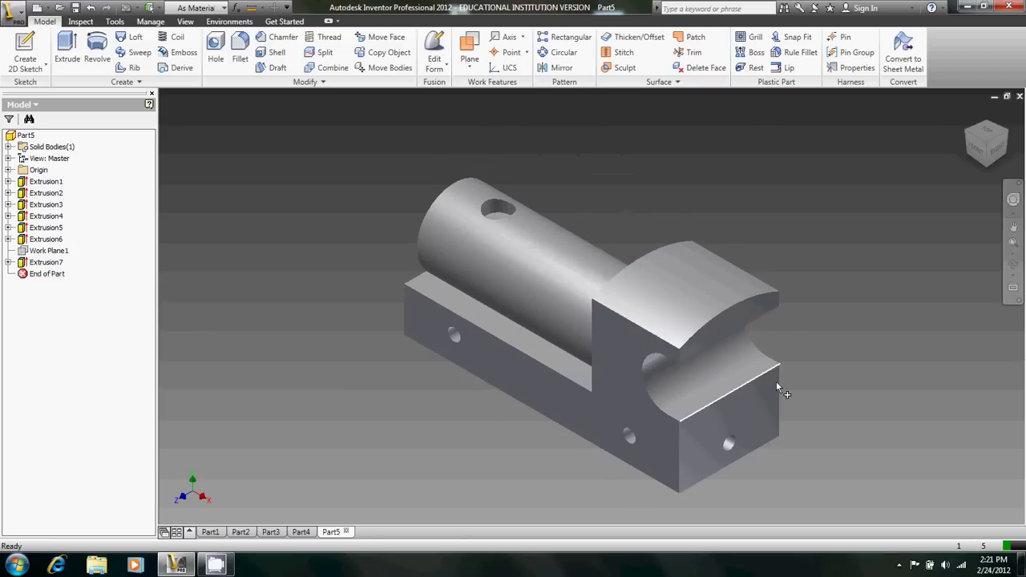
{"action": "middle_click_drag", "start_coordinate": [814, 394], "coordinate": [788, 398], "text": "shift"}
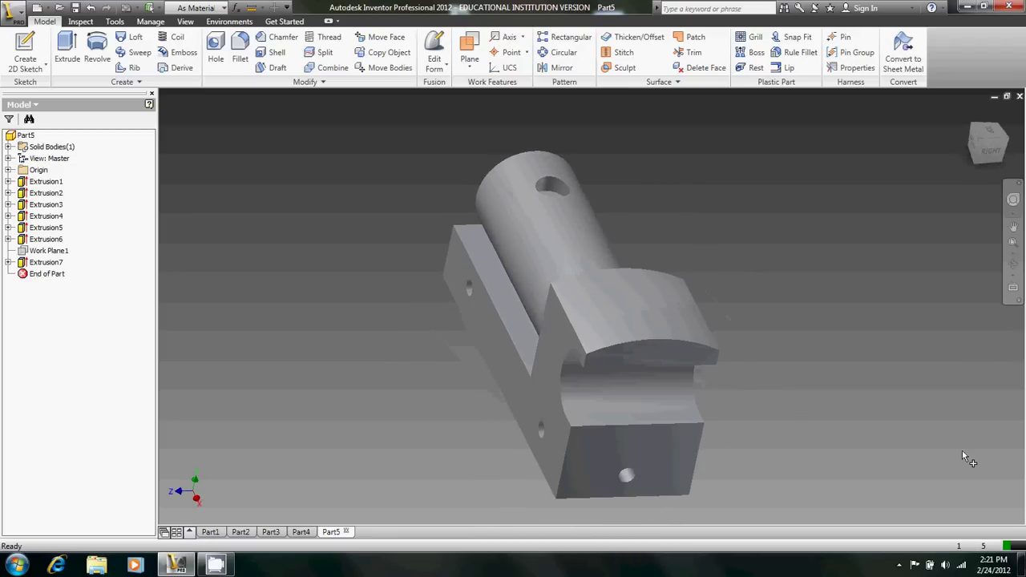